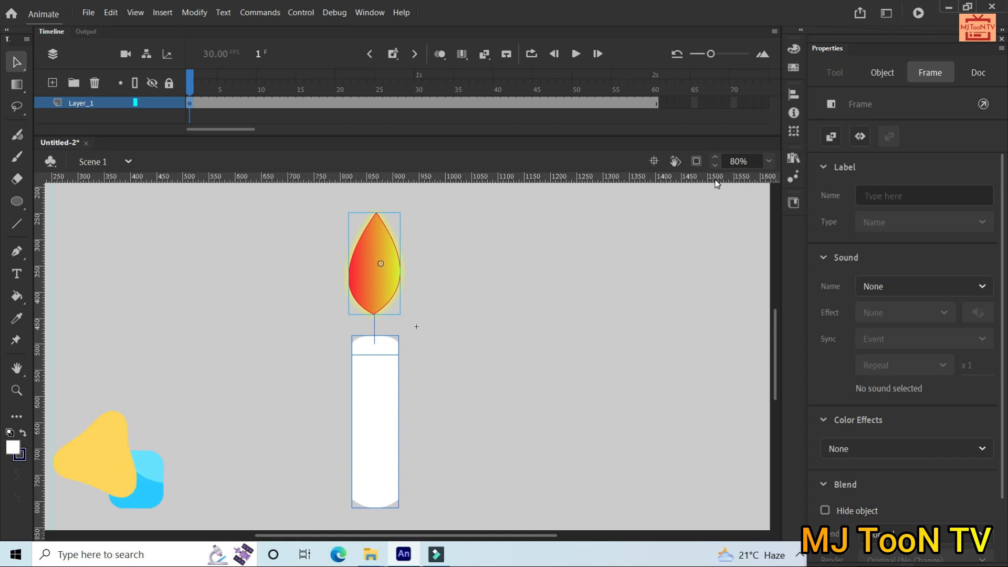
Play the candle flame animation on the timeline, test it as a full movie, and close the test window.
left_click(586, 307)
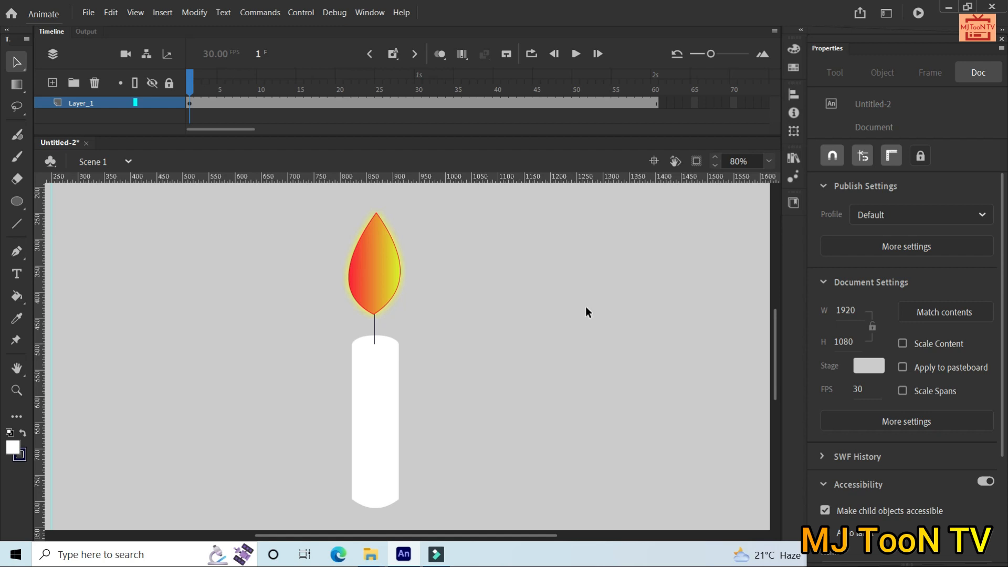
left_click(577, 53)
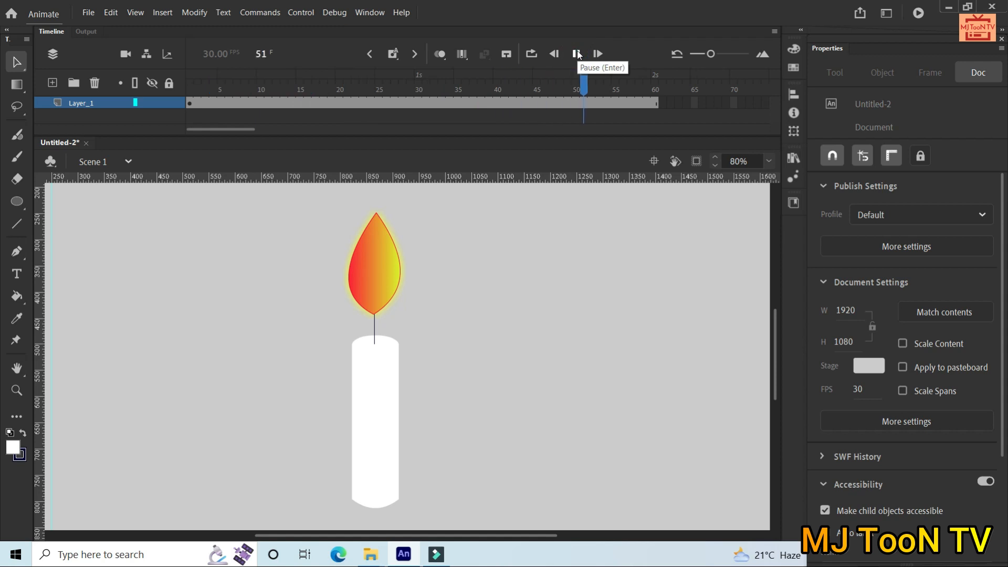
key("ctrl+Return")
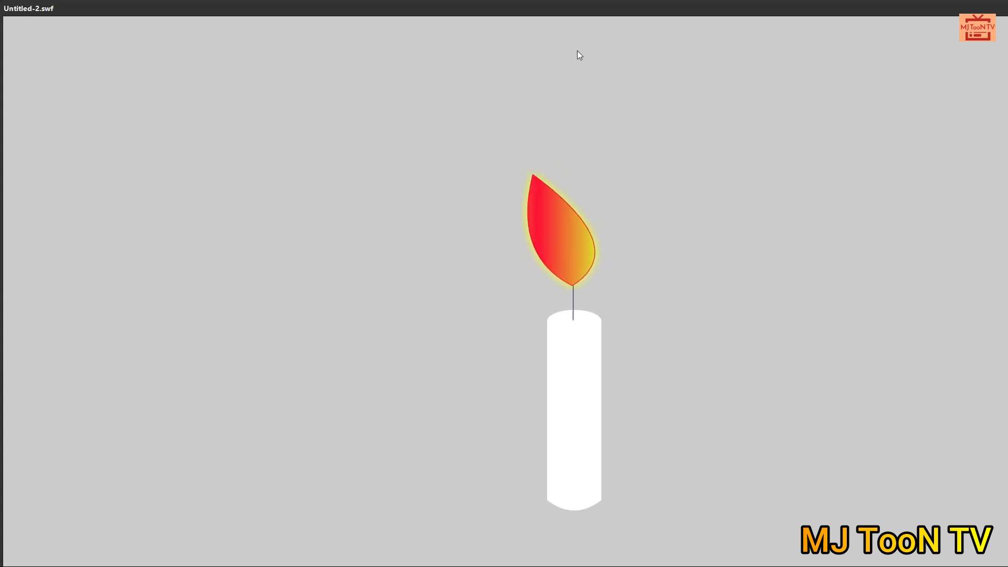
double_click(575, 8)
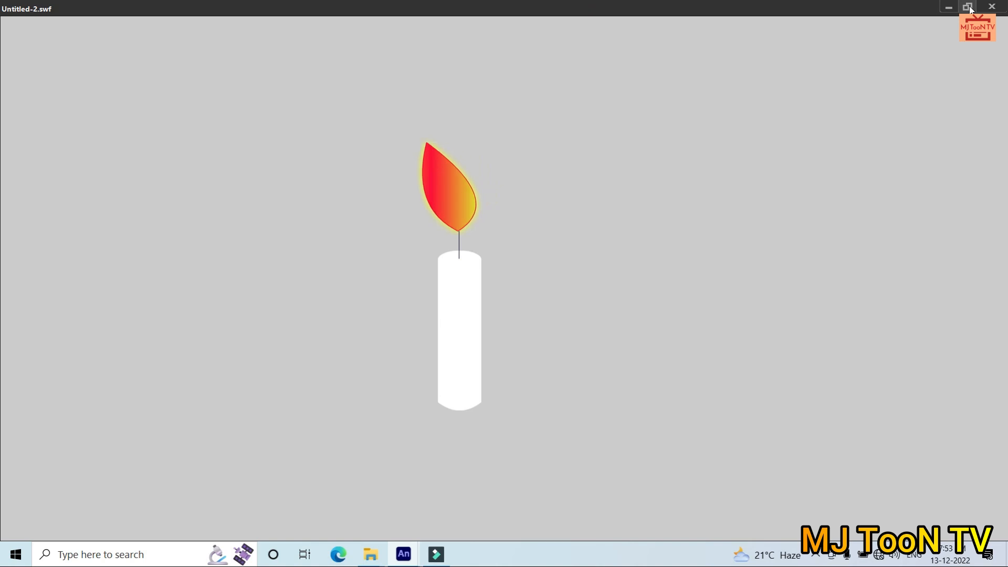
left_click(984, 9)
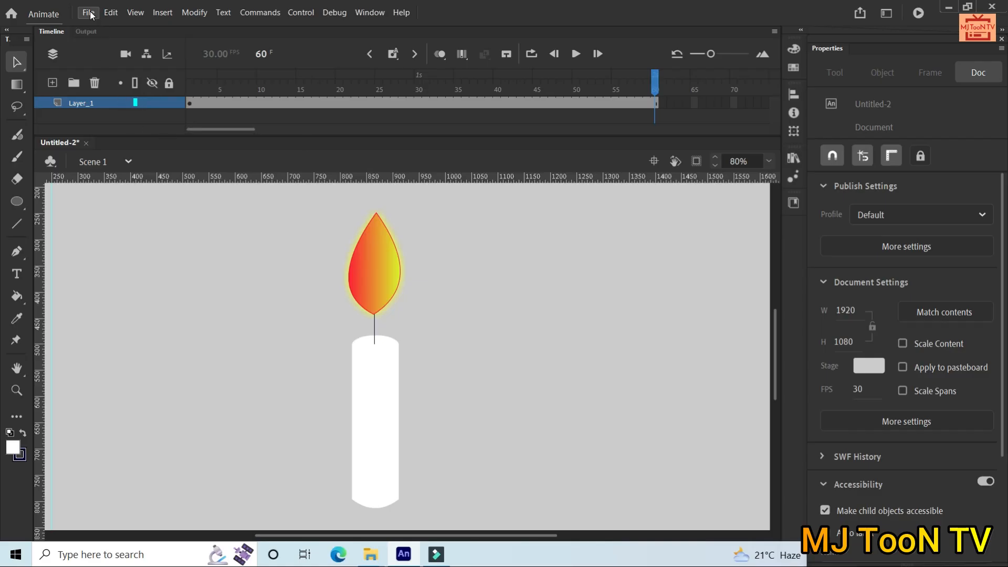
Create a new Full HD ActionScript 3.0 document, 1920 by 1080 at 30 fps.
left_click(89, 14)
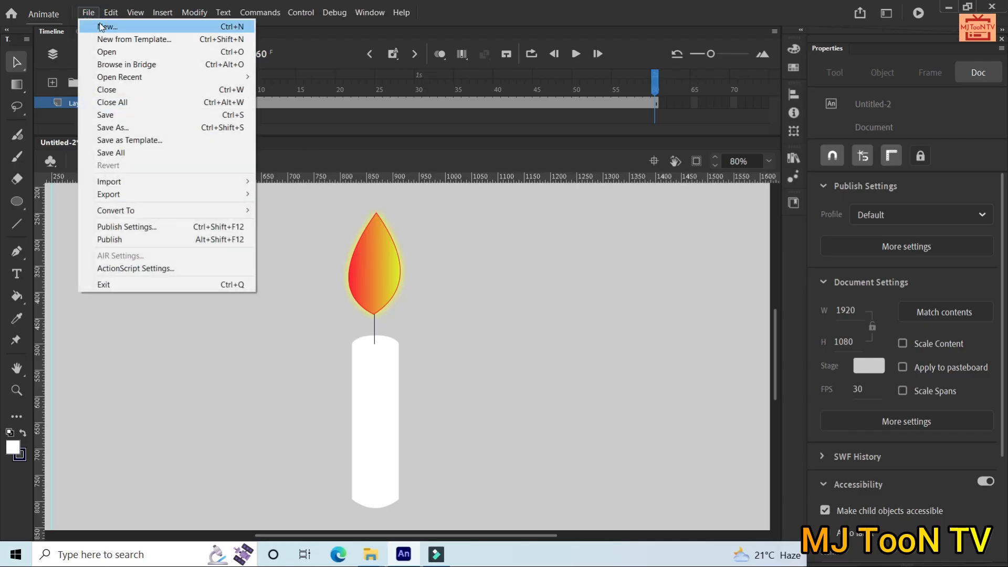
left_click(101, 26)
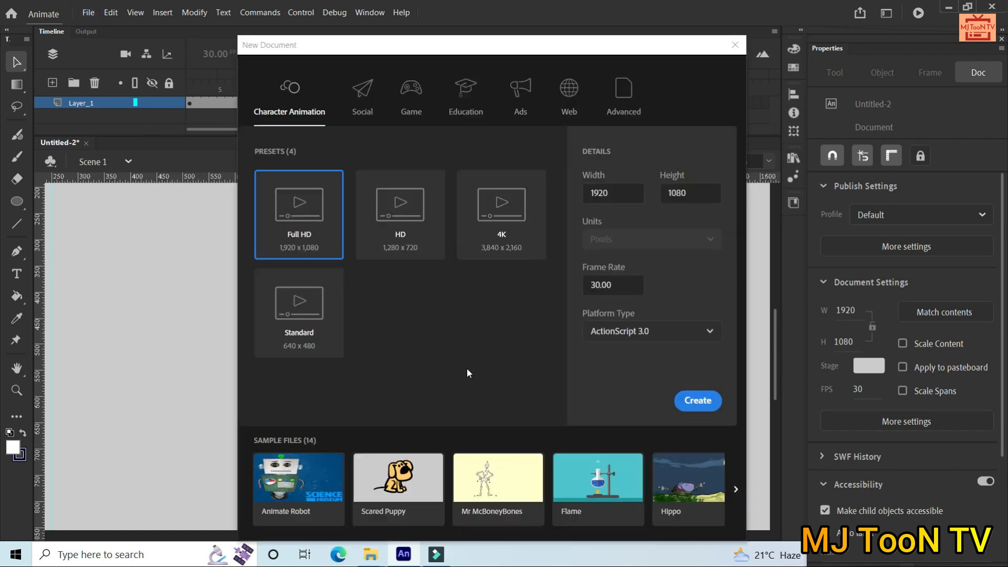
left_click(704, 402)
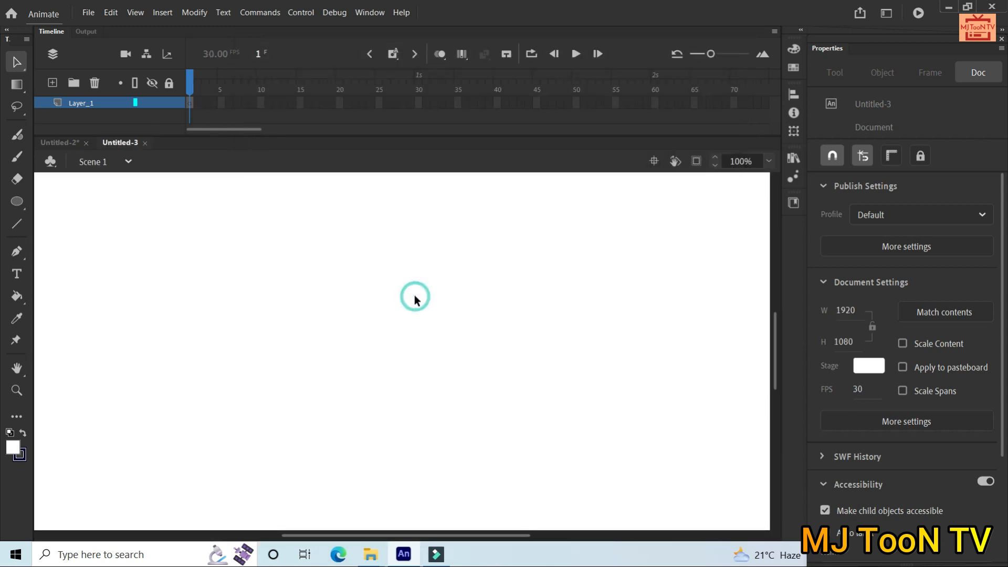
Select frame 1 of the empty layer and set the fill colour type to Linear gradient.
left_click(191, 102)
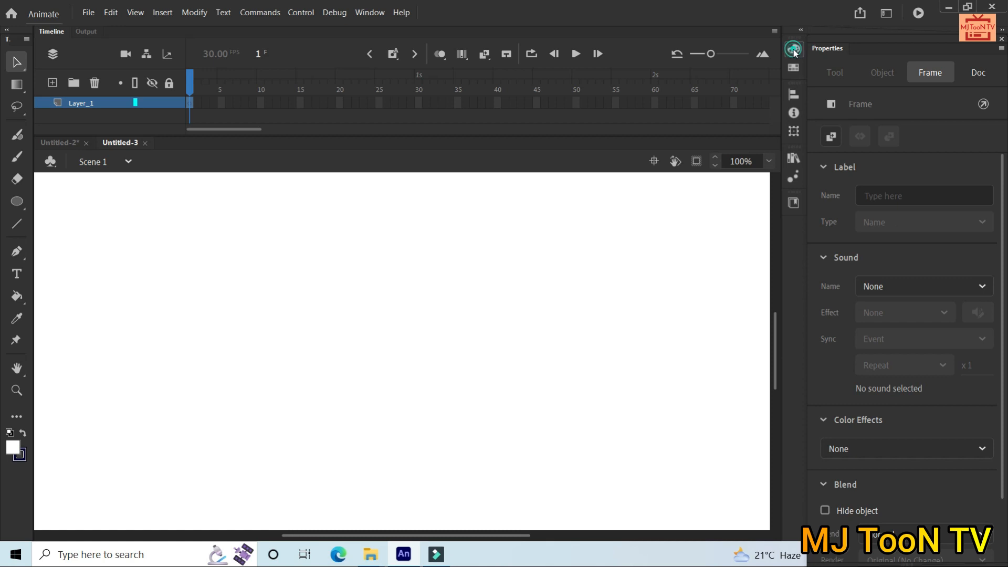
left_click(793, 50)
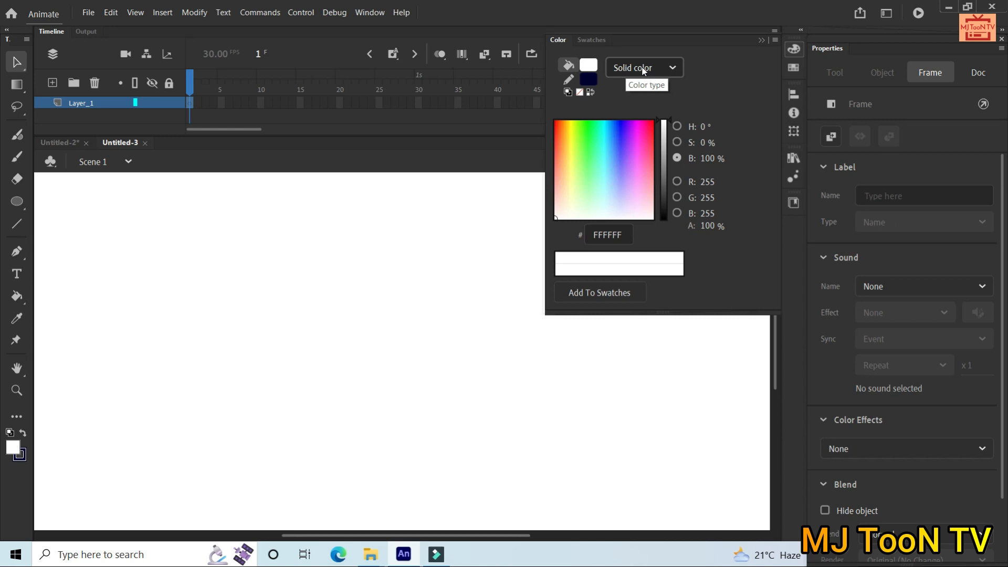
left_click(674, 70)
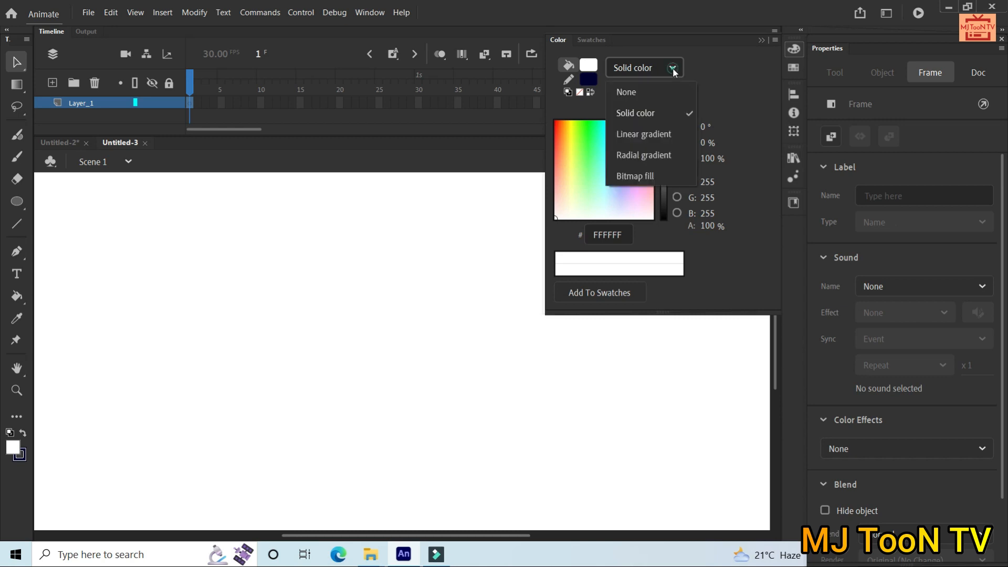
left_click(660, 135)
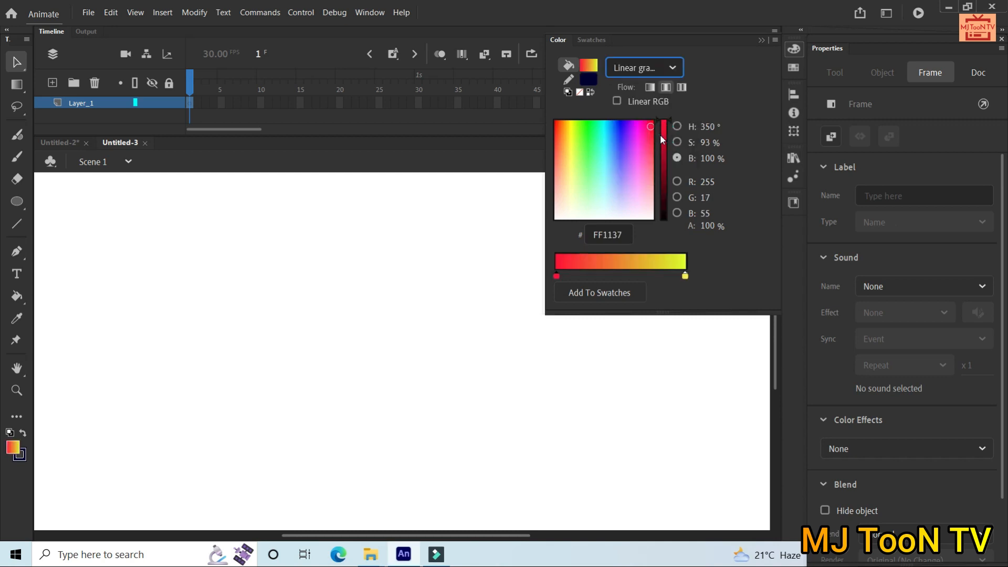
Check the finished candle document, return to the new one, and try a gradient from green 43FF42 to violet 6629FF.
left_click(53, 142)
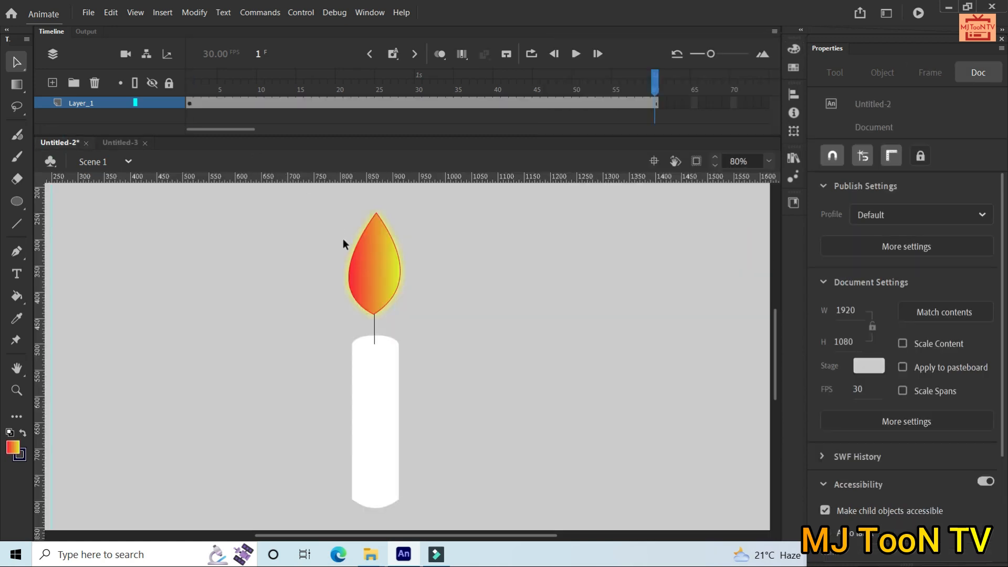
left_click(133, 149)
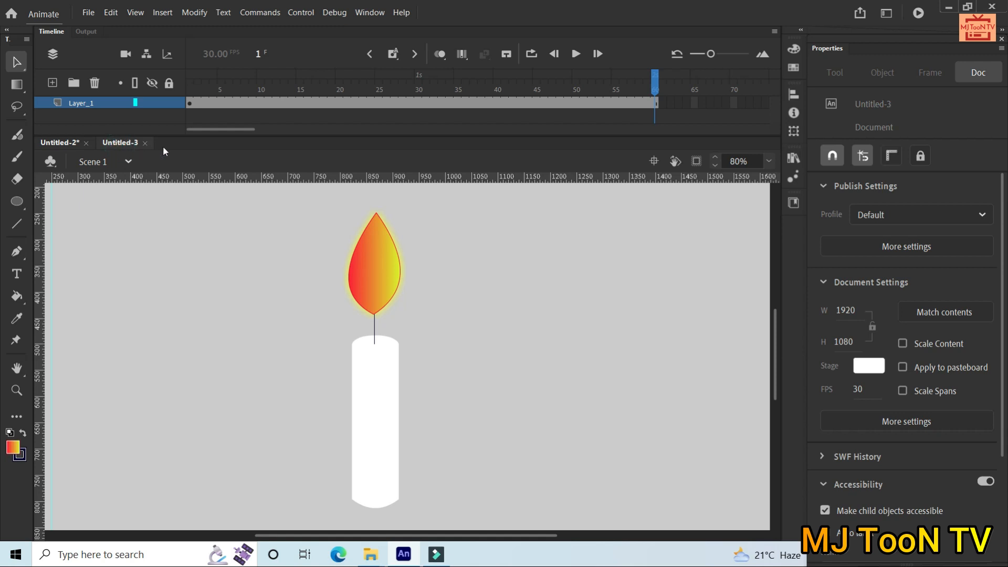
left_click(793, 50)
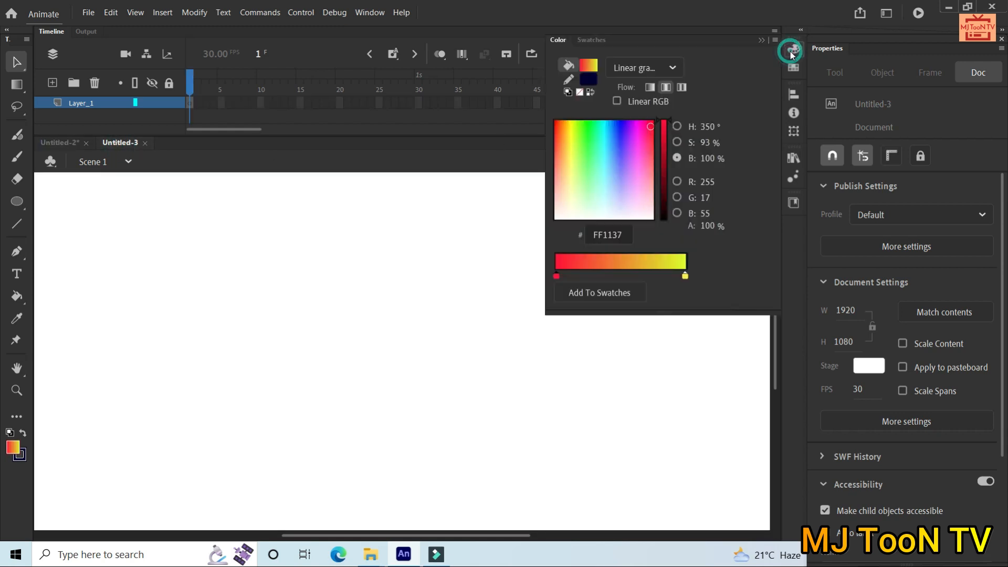
left_click(556, 277)
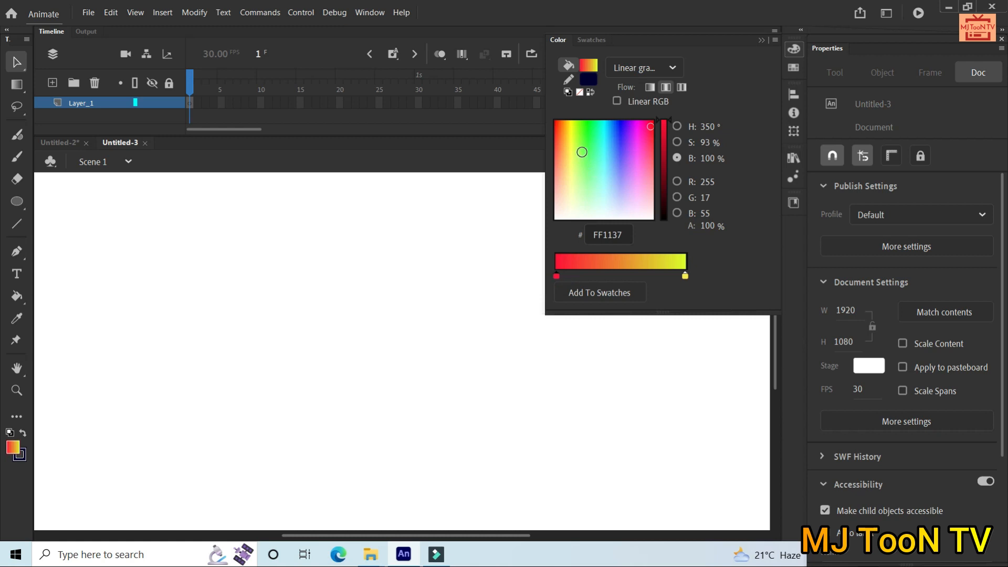
left_click(587, 145)
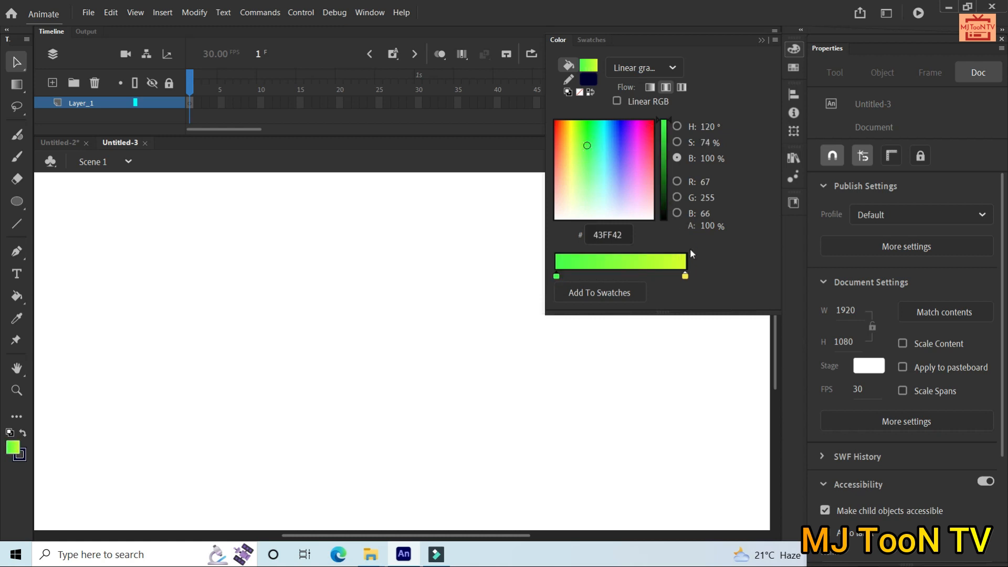
left_click(685, 277)
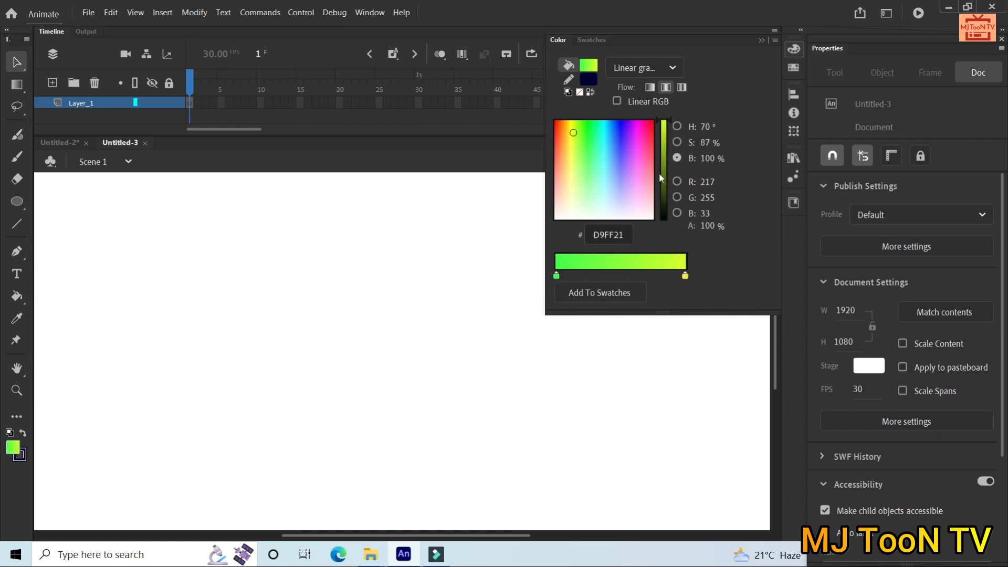
left_click(625, 136)
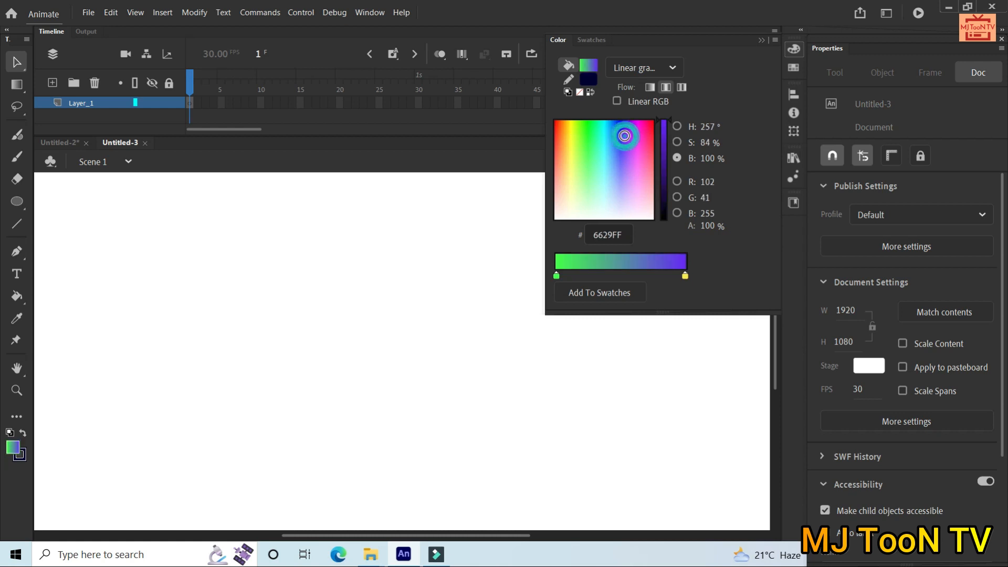
Try orange FF5C12 for the gradient's starting stop and view the colour picker by its different colour components.
left_click(557, 276)
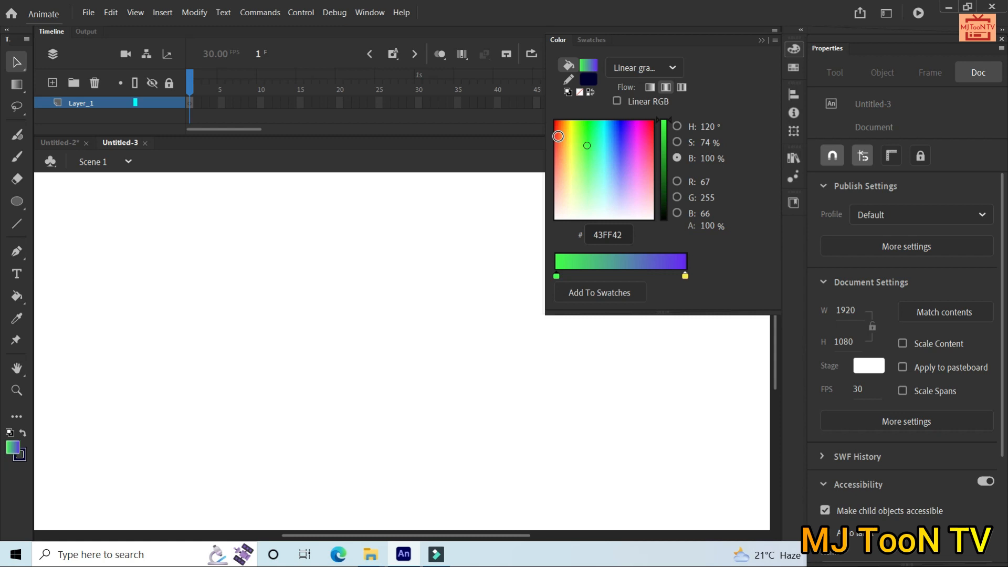
left_click(559, 135)
left_click(559, 126)
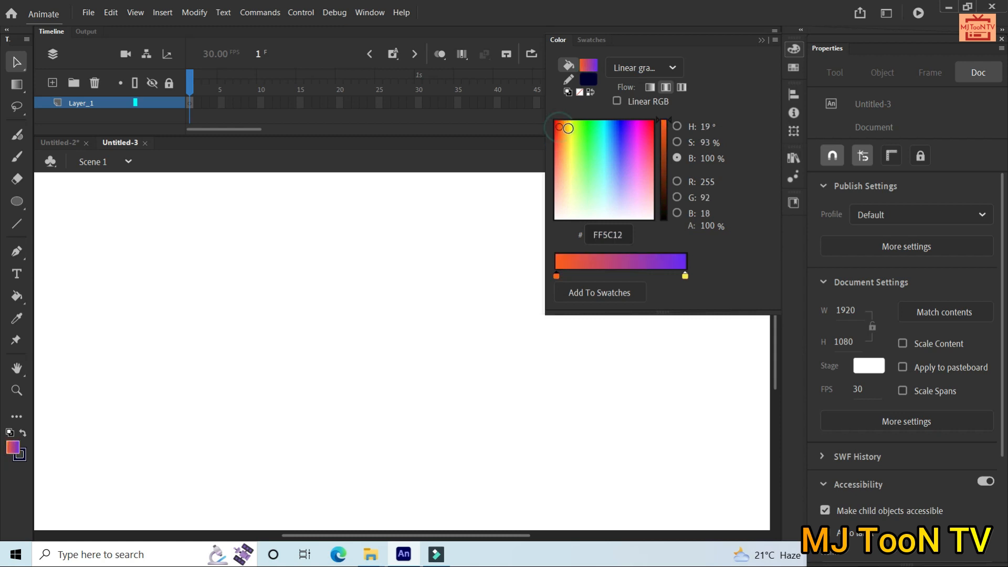
left_click(677, 197)
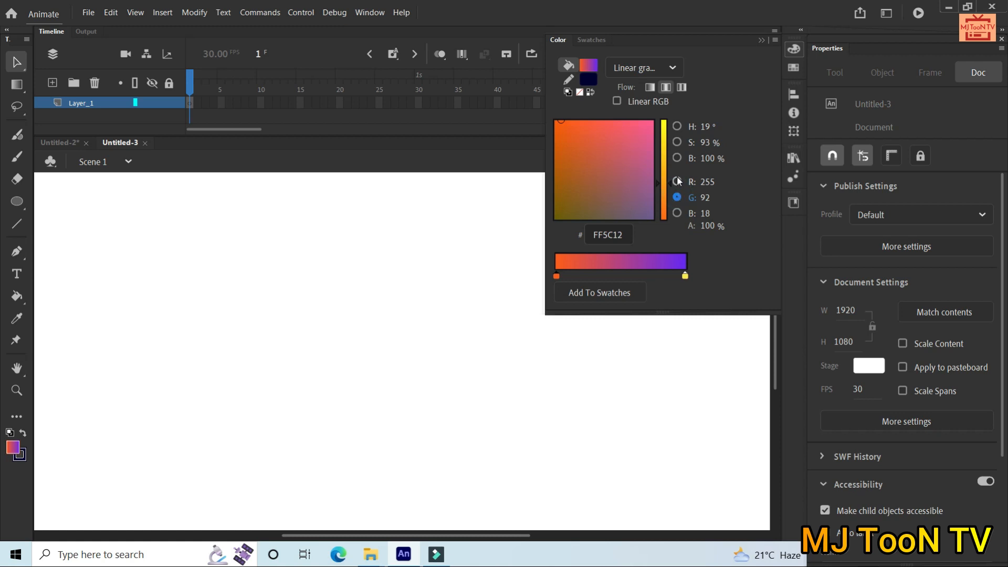
left_click(678, 182)
left_click(678, 142)
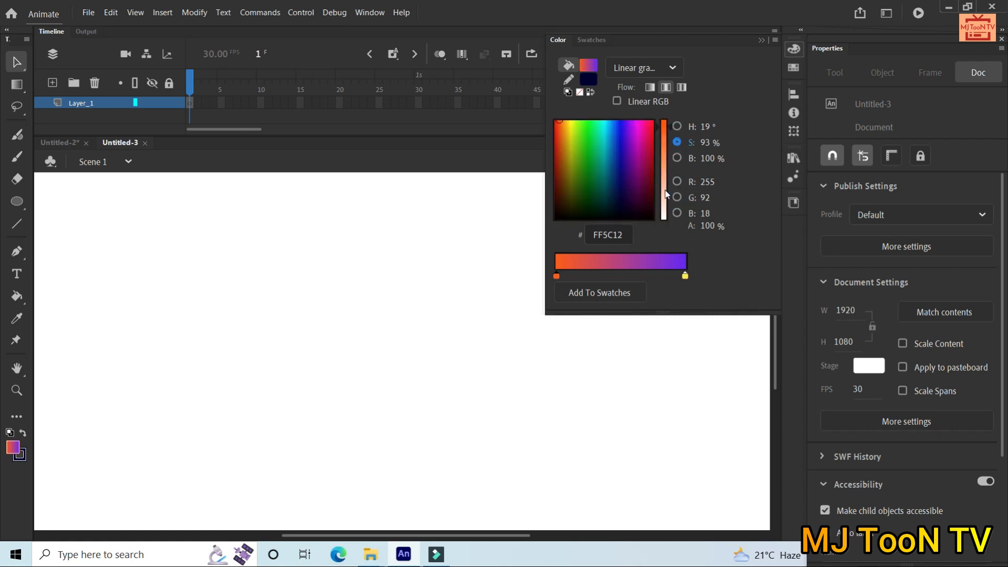
left_click(677, 127)
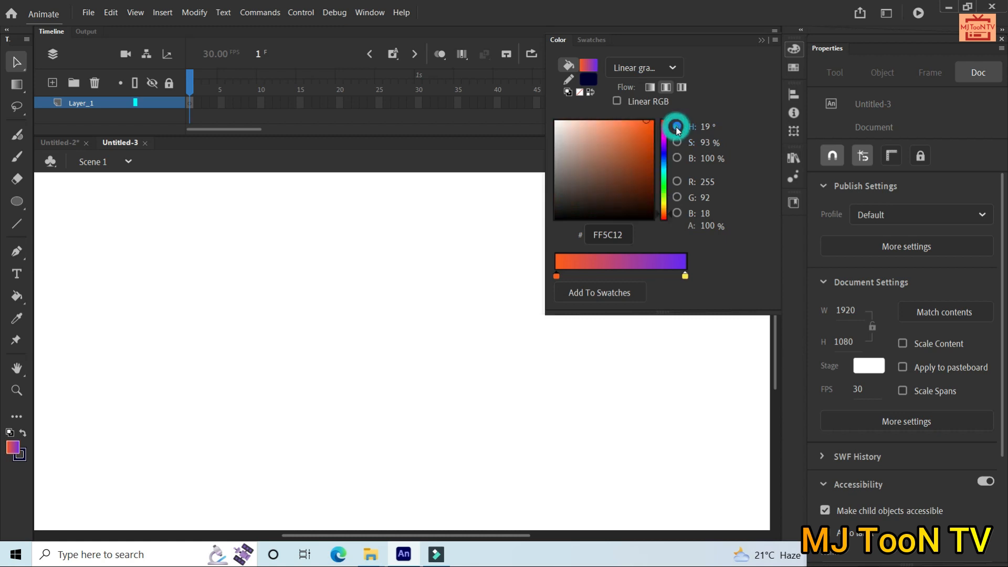
left_click(677, 213)
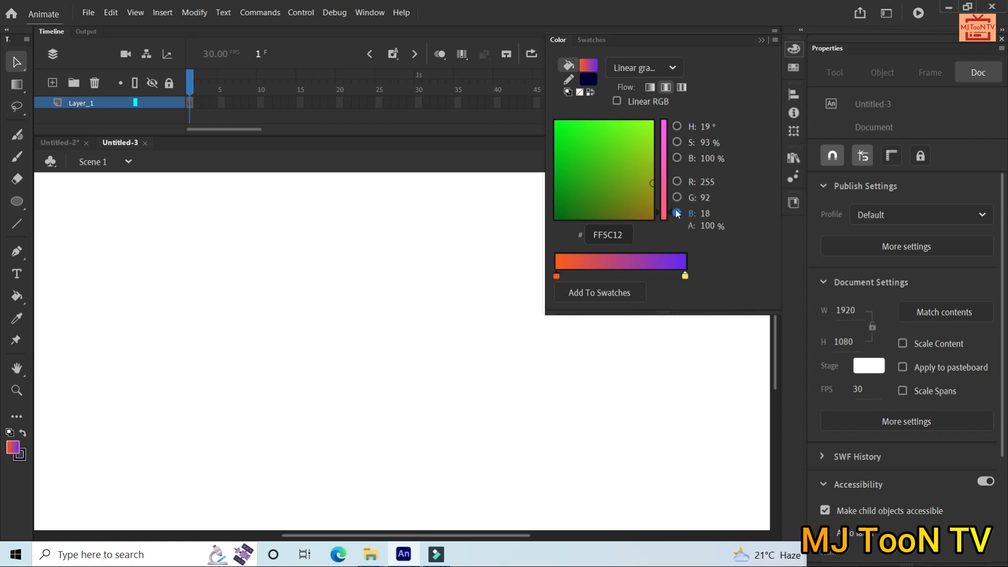
Base the colour picker on hue and set the gradient's starting stop to red F21D09.
left_click(677, 126)
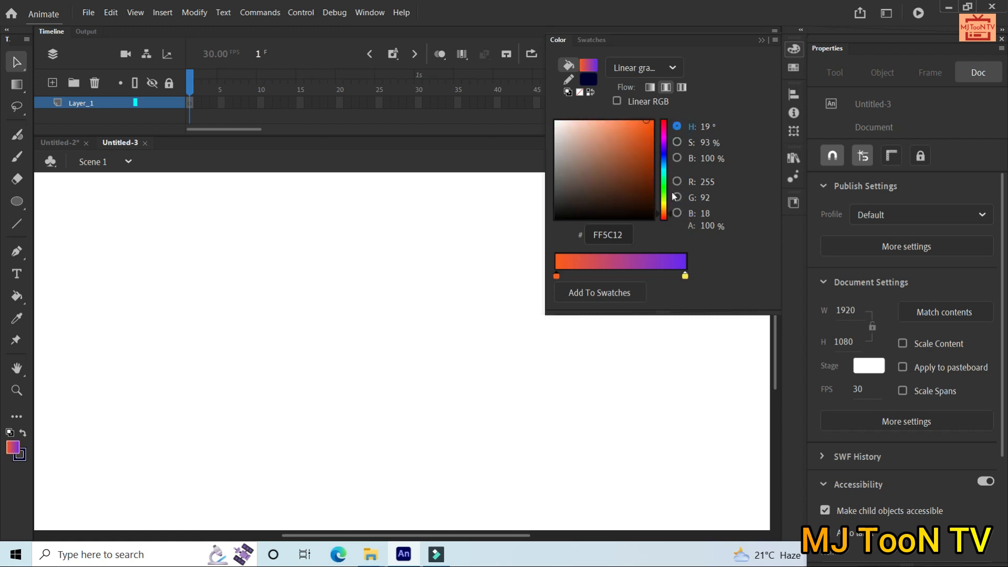
left_click(665, 221)
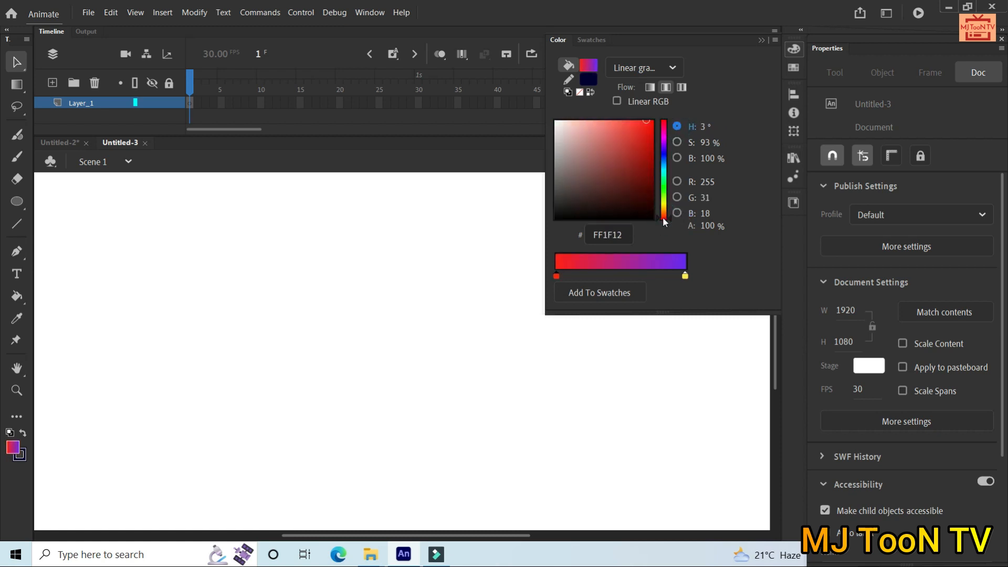
left_click(644, 129)
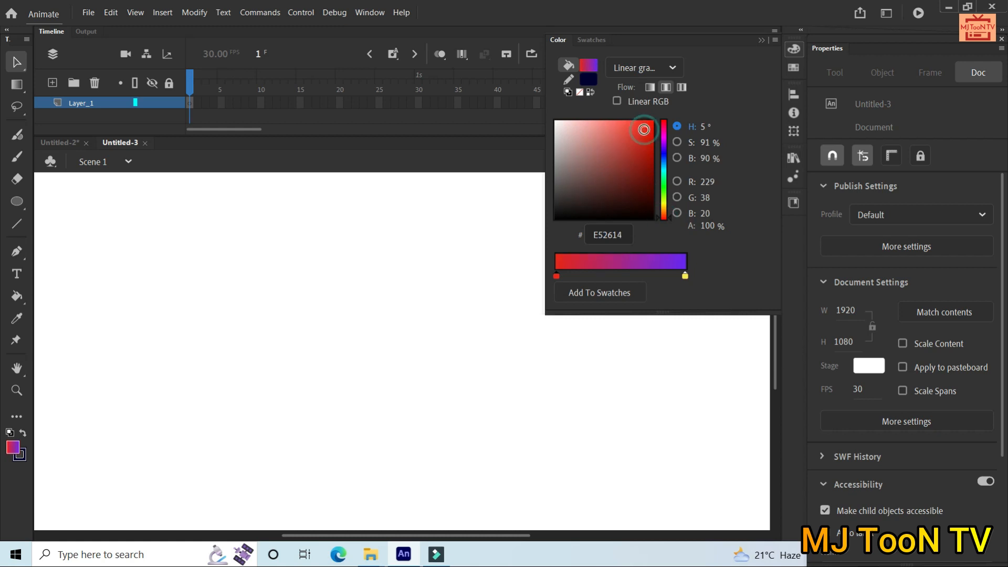
left_click(650, 125)
left_click(649, 125)
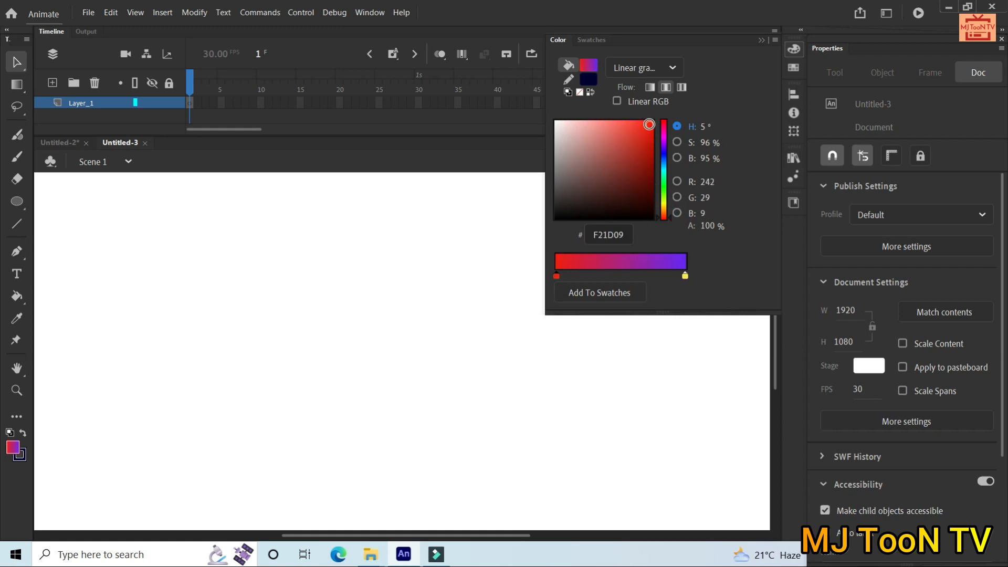
Set the gradient's end stop to yellow E0F110 and close the colour settings.
left_click(685, 276)
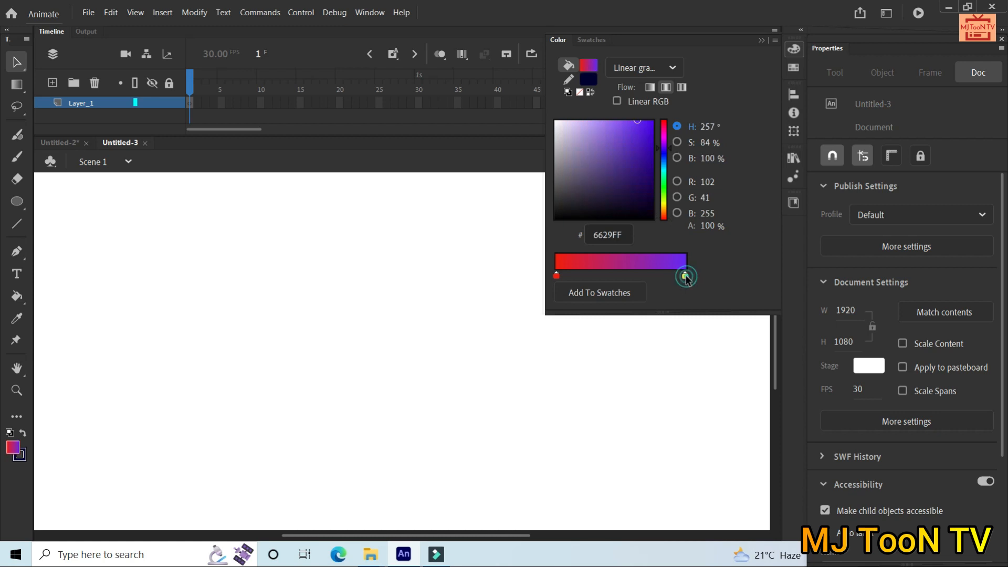
left_click(685, 274)
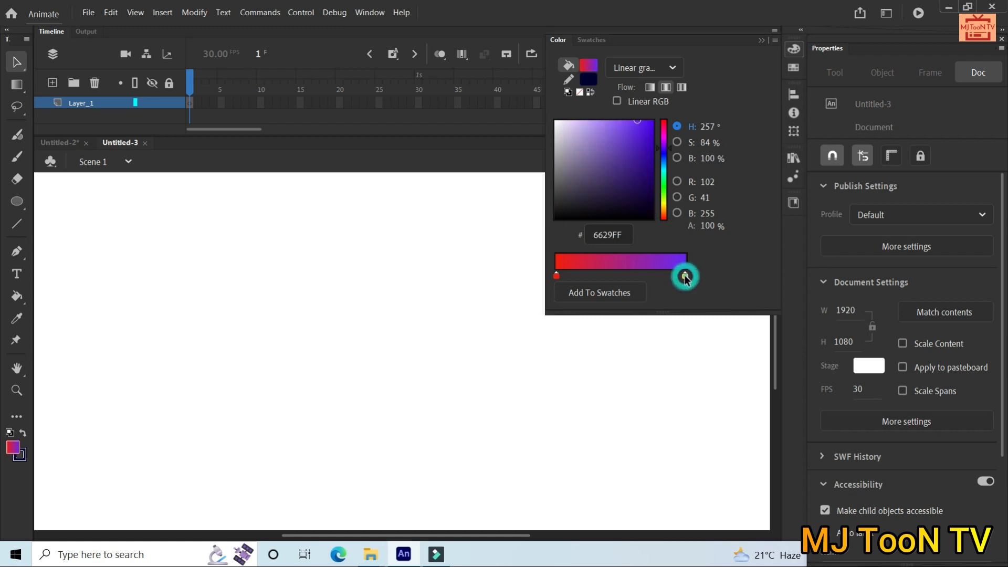
left_click(665, 203)
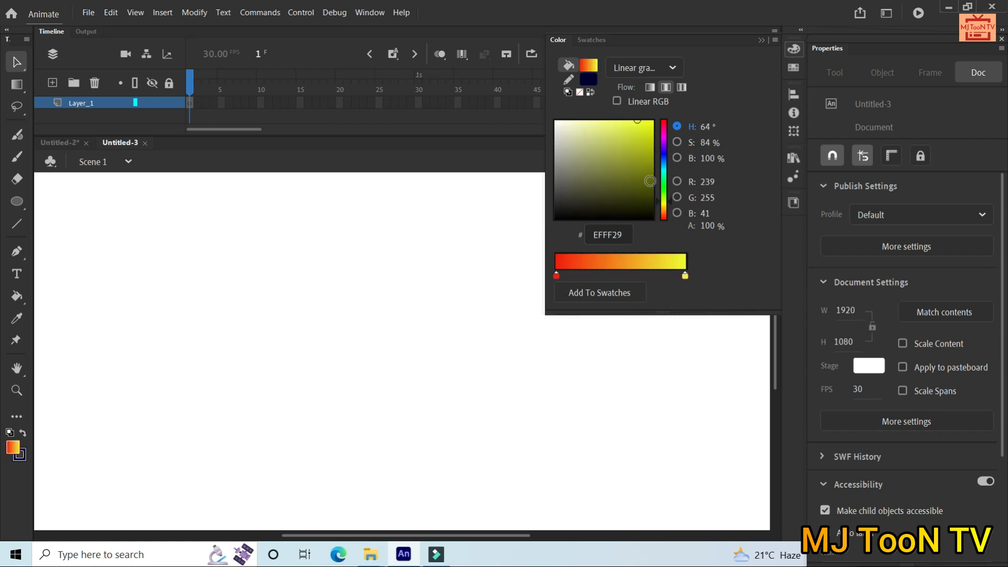
left_click(646, 125)
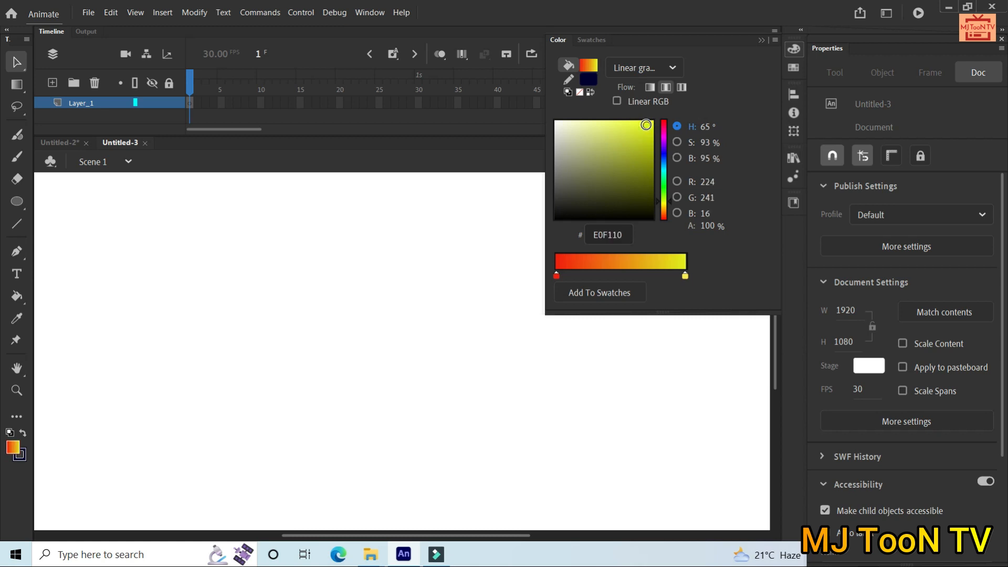
left_click(444, 253)
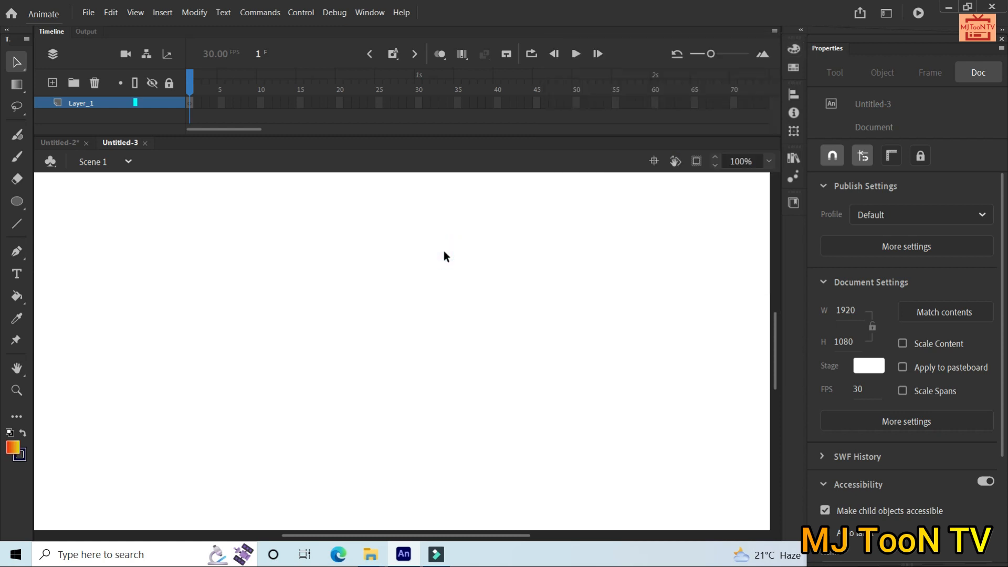
With object drawing on and an orange stroke, draw a gradient-filled square about 117 by 117 px on the stage.
left_click(16, 203)
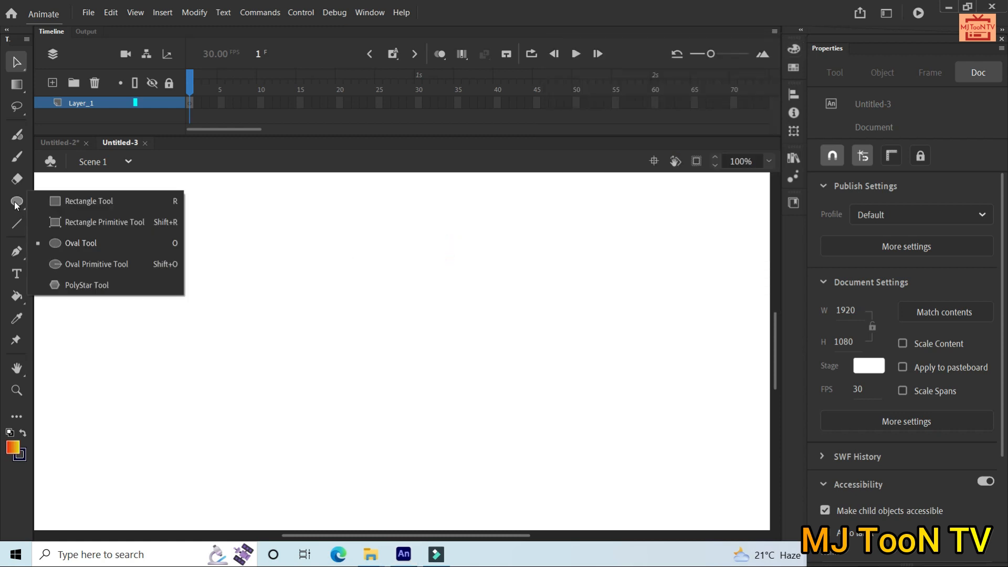
left_click(54, 205)
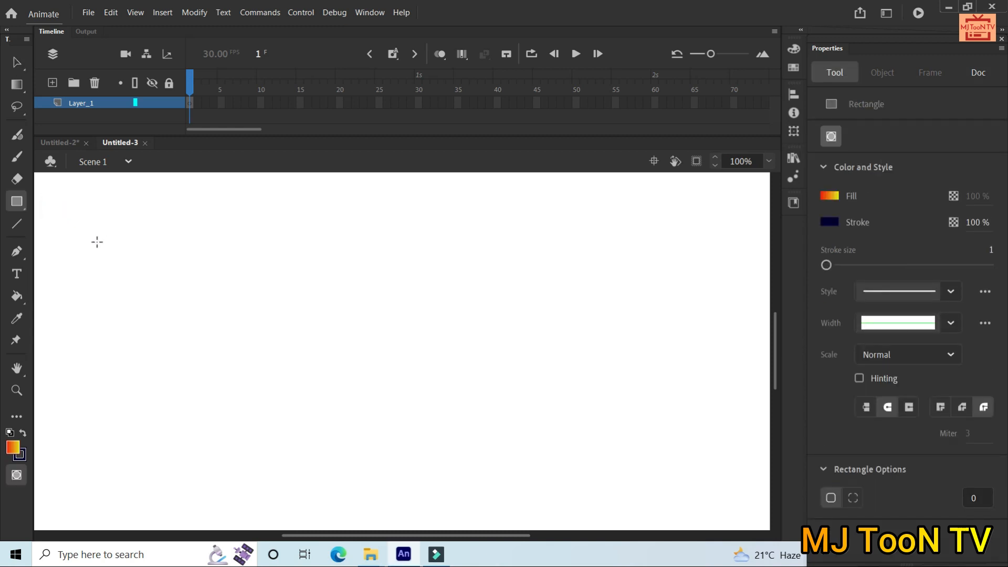
left_click(18, 476)
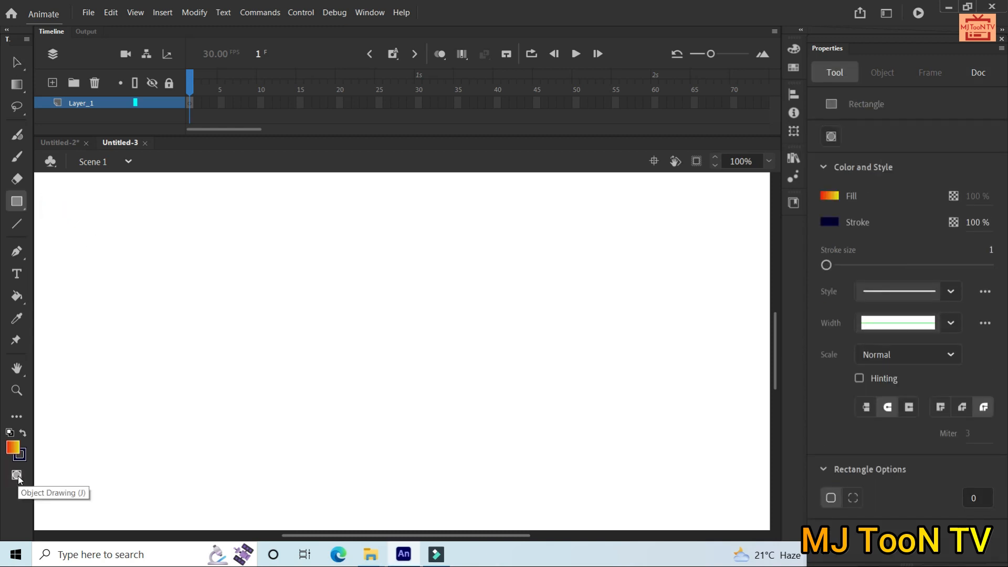
left_click(19, 475)
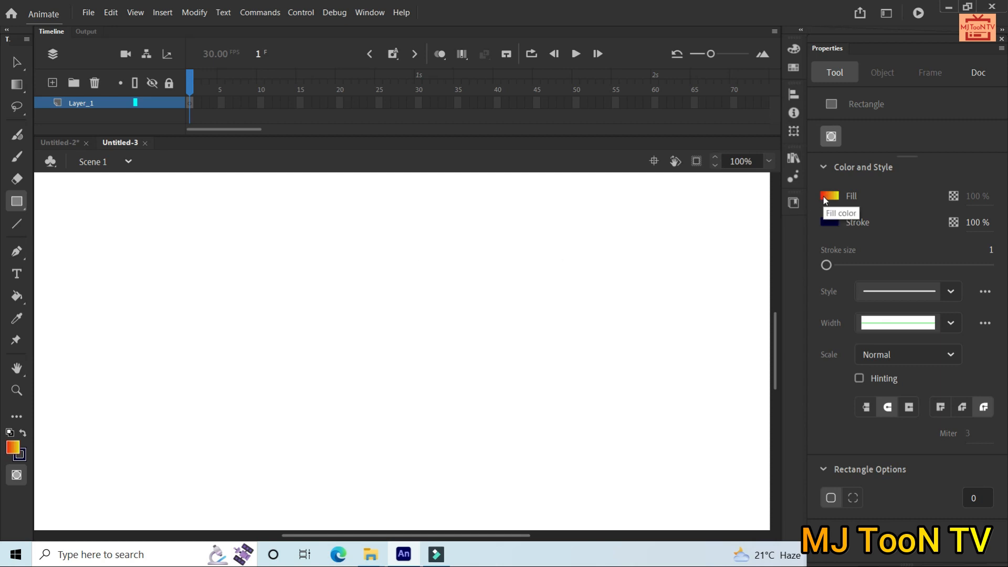
left_click(830, 222)
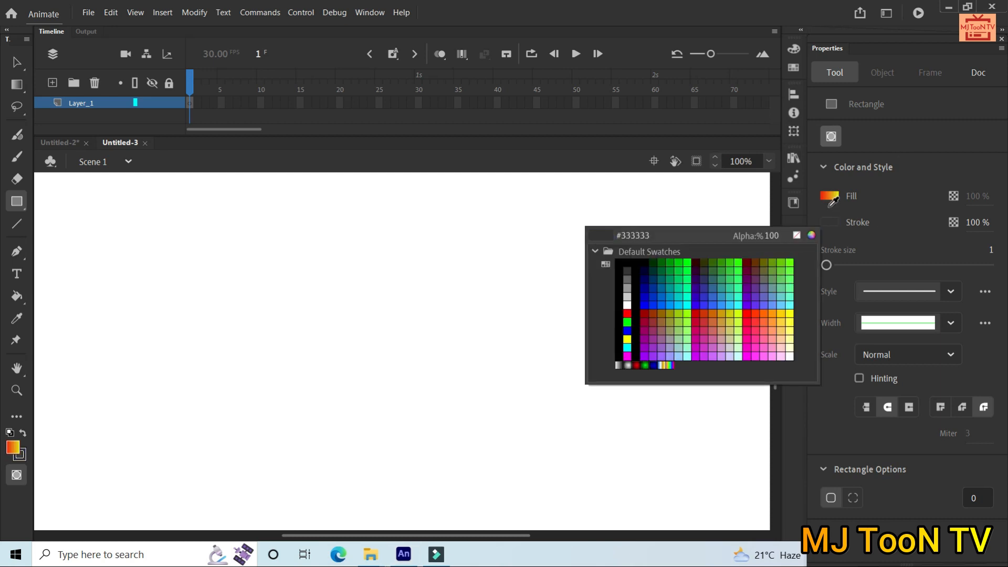
left_click(831, 199)
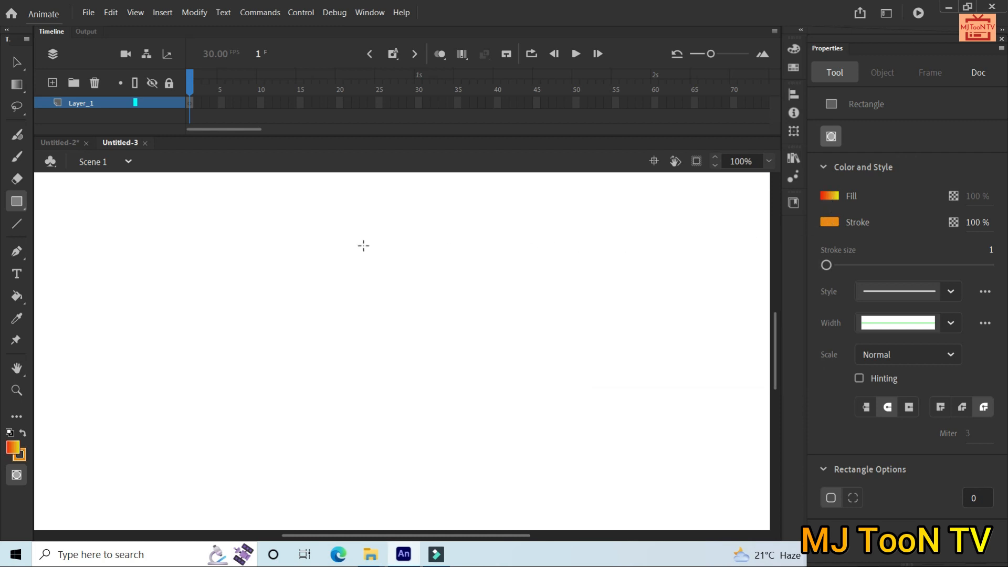
left_click_drag(358, 245, 432, 327)
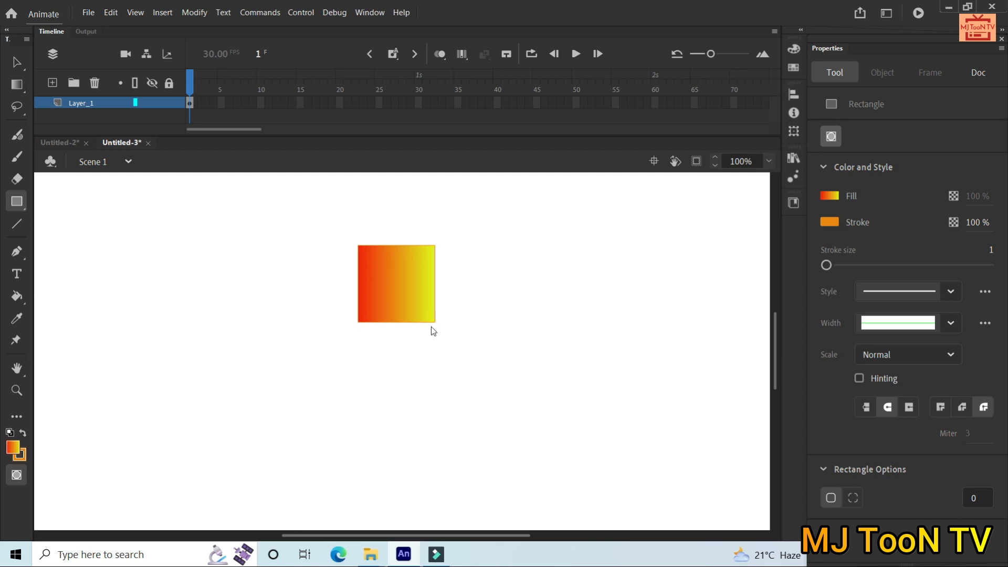
key("v")
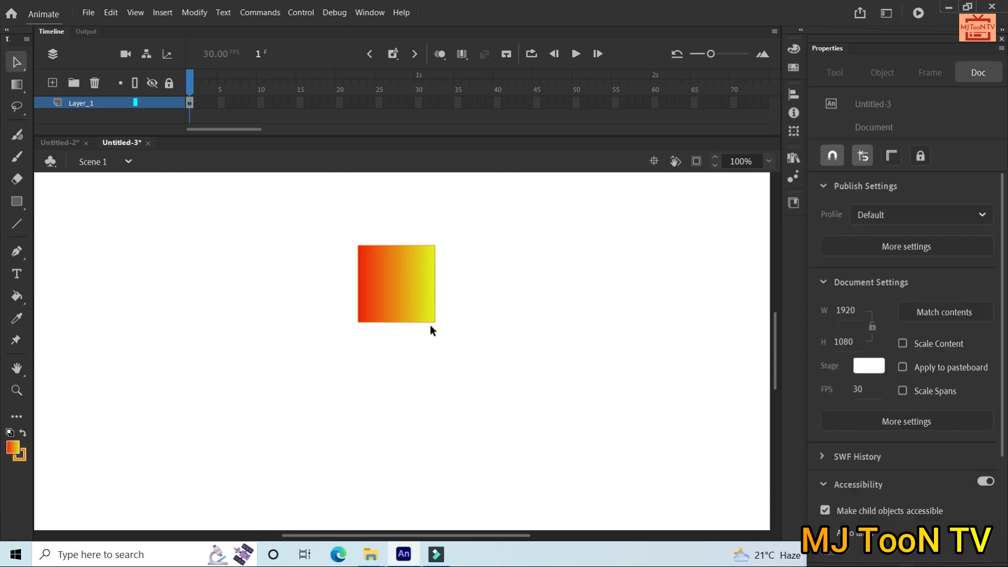
Narrow the square's red-to-yellow gradient slightly with the Gradient Transform tool.
left_click(408, 290)
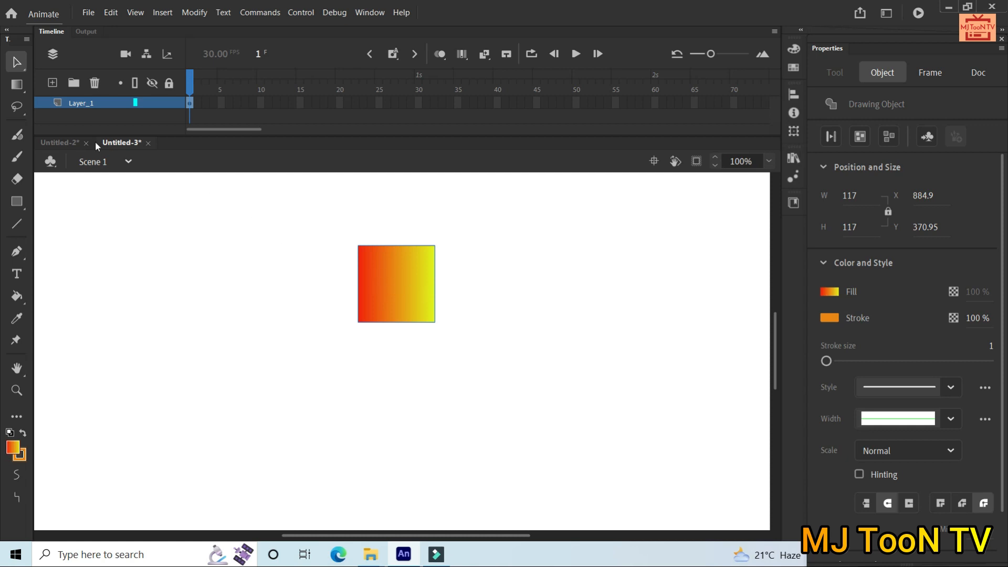
left_click(17, 85)
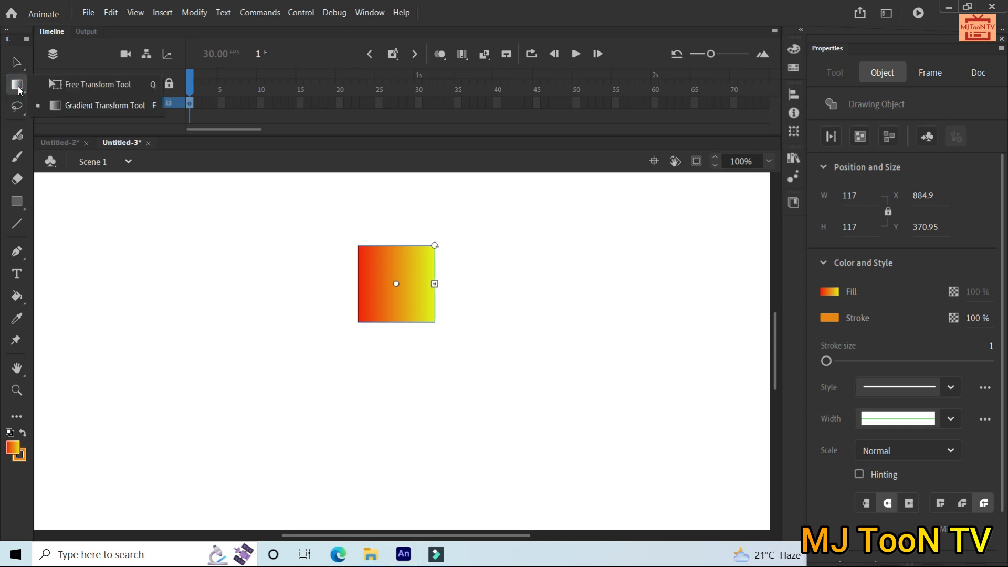
left_click(87, 105)
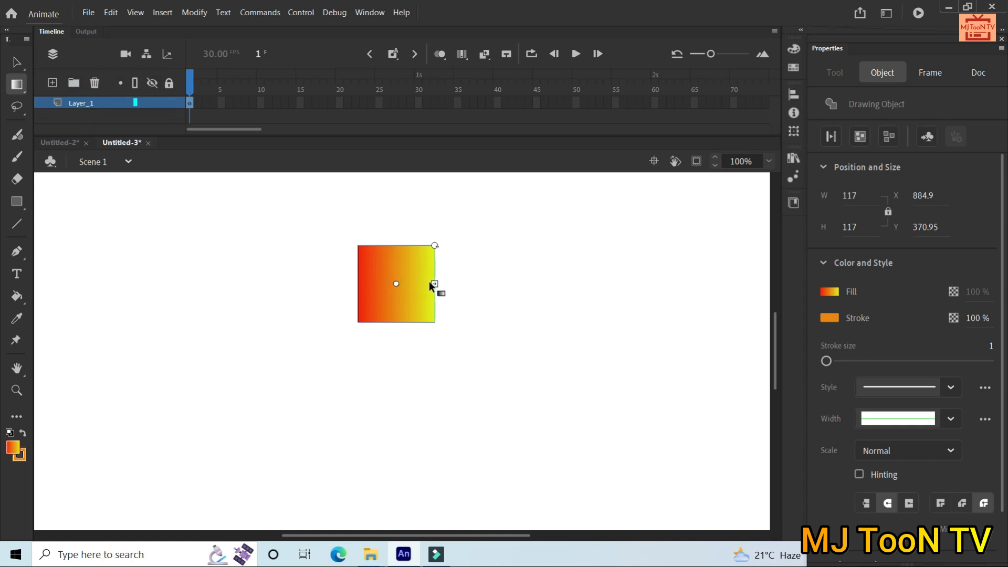
mouse_move(434, 283)
left_mouse_down()
mouse_move(407, 283)
mouse_move(596, 281)
mouse_move(425, 283)
left_mouse_up()
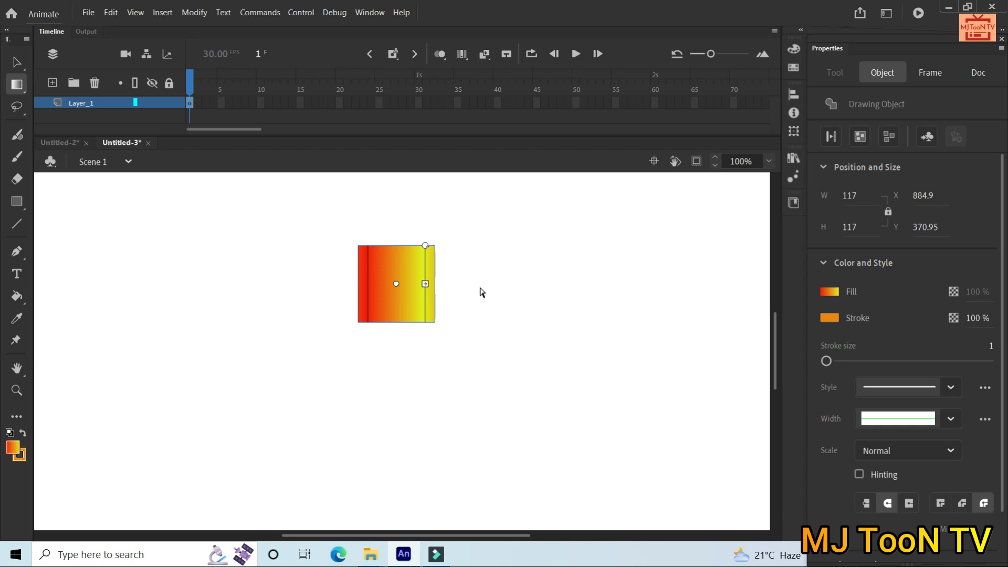
key("v")
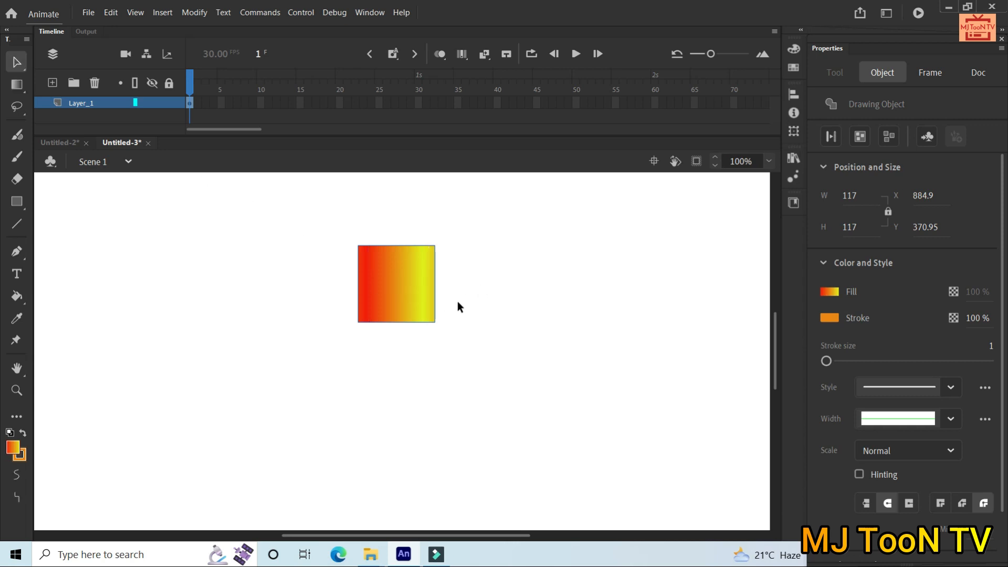
Delete the square's outline inside its drawing object and return to the main scene.
double_click(399, 244)
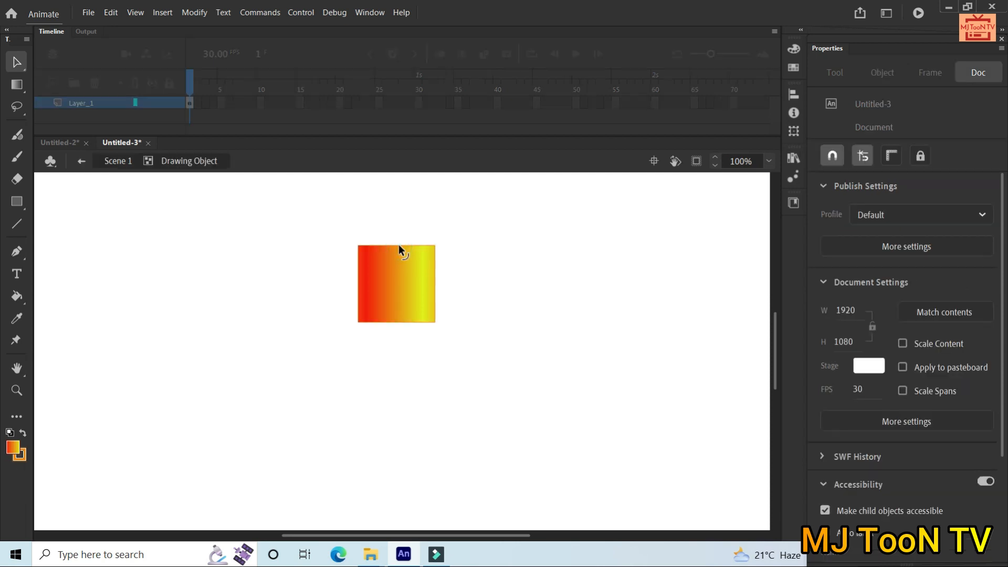
key("Delete")
double_click(525, 274)
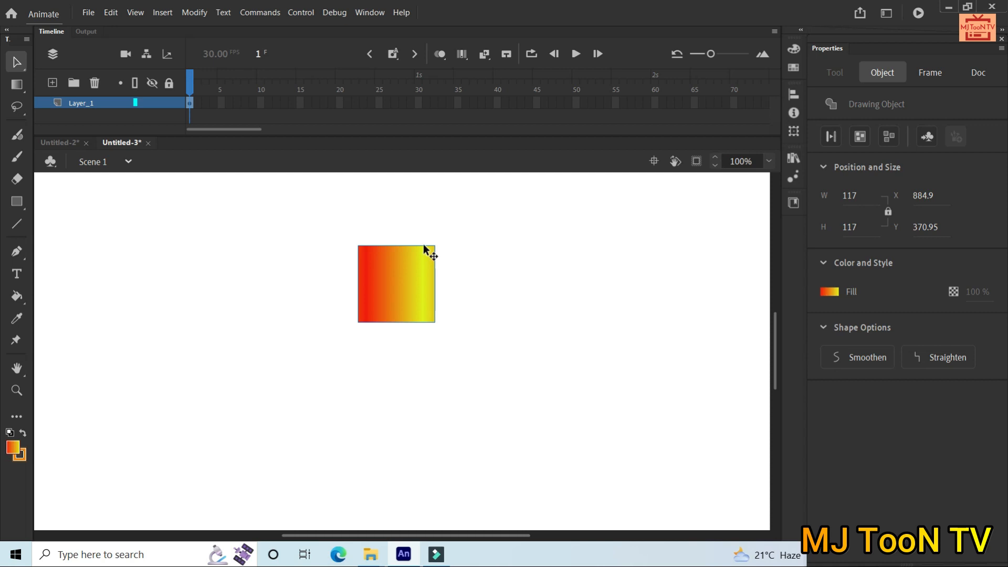
left_click(498, 254)
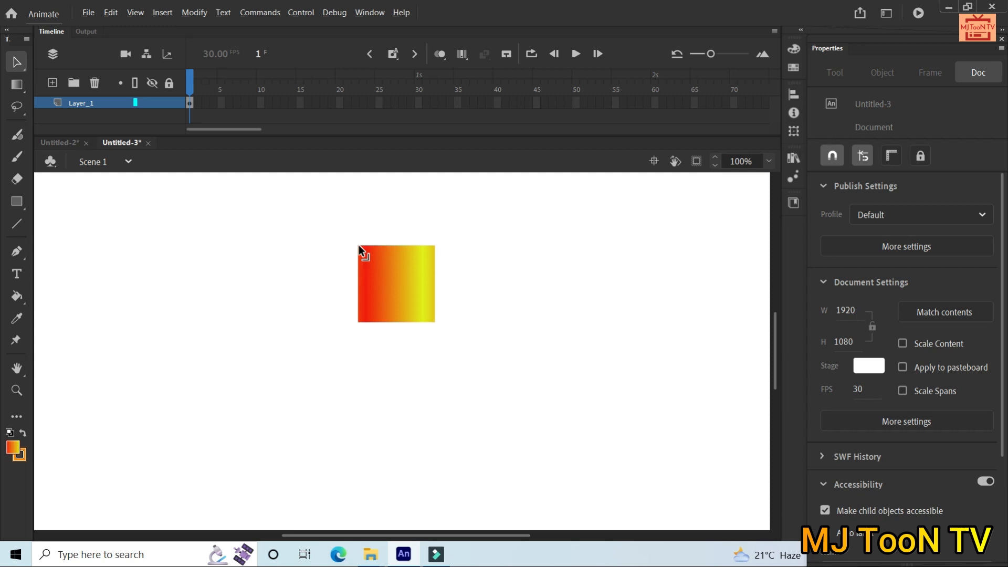
Bring the square's two upper corners together into a point and bow both slanted sides outward.
left_click_drag(359, 245, 386, 250)
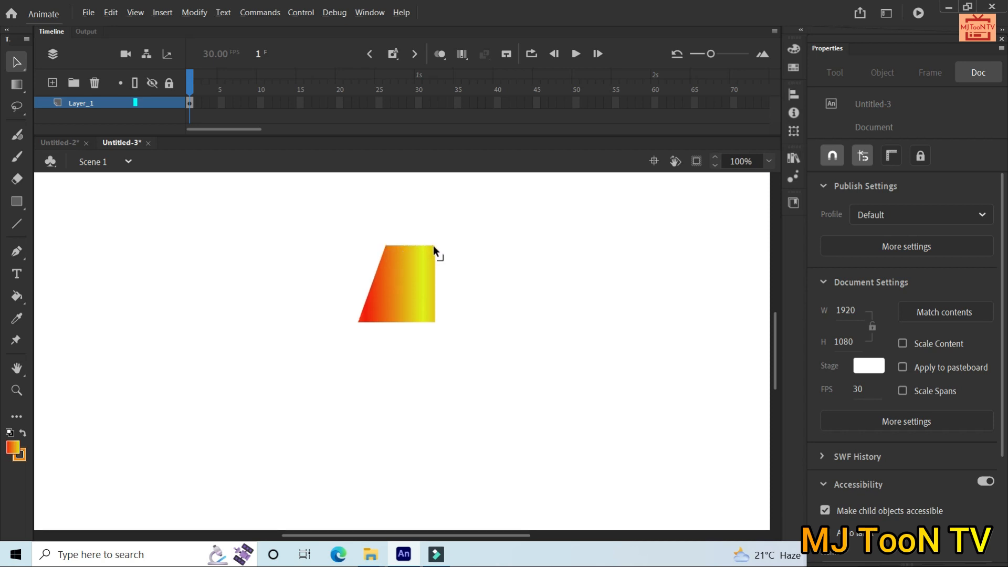
left_click_drag(434, 244, 395, 247)
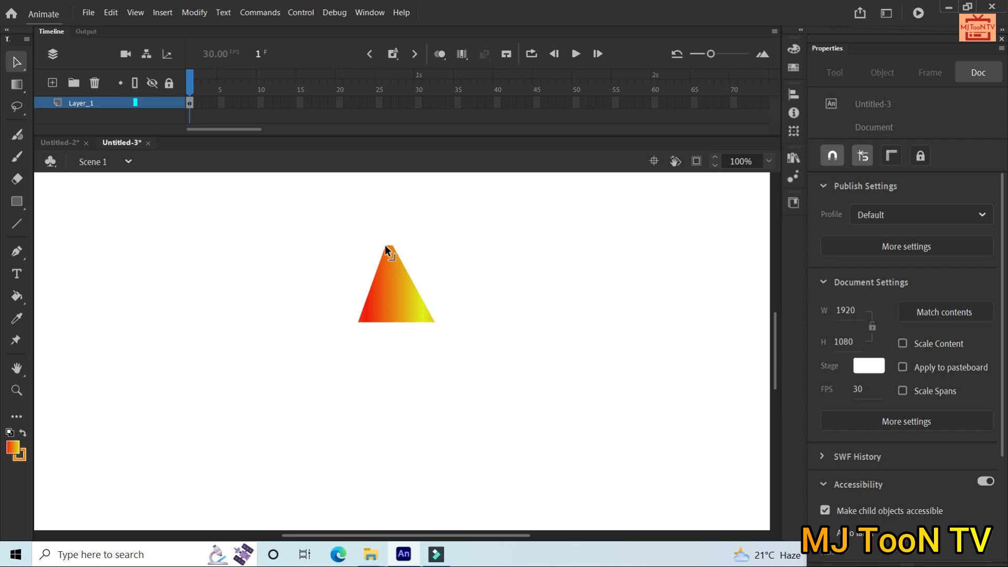
left_click_drag(386, 245, 391, 246)
left_click_drag(429, 311, 475, 326)
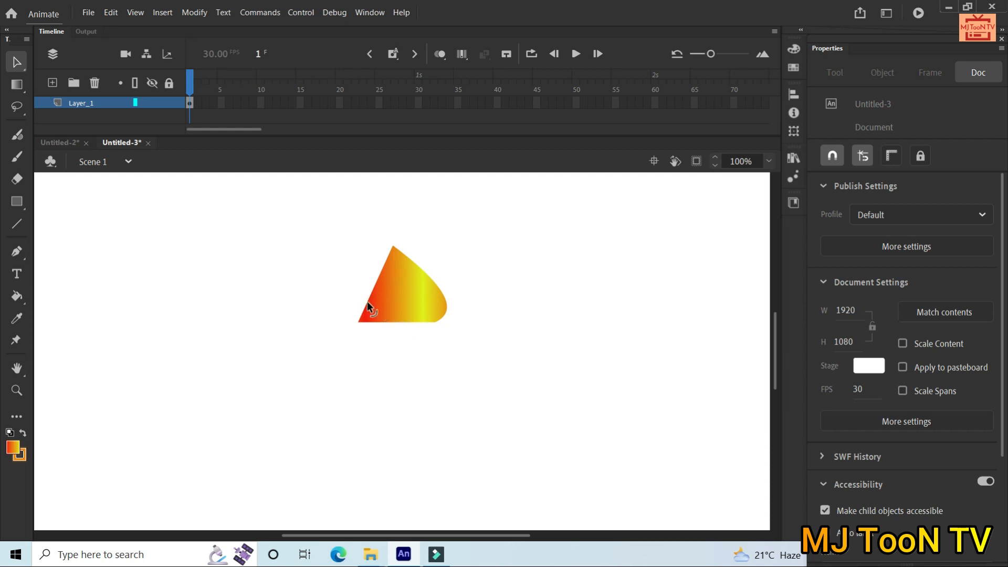
left_click_drag(367, 301, 335, 313)
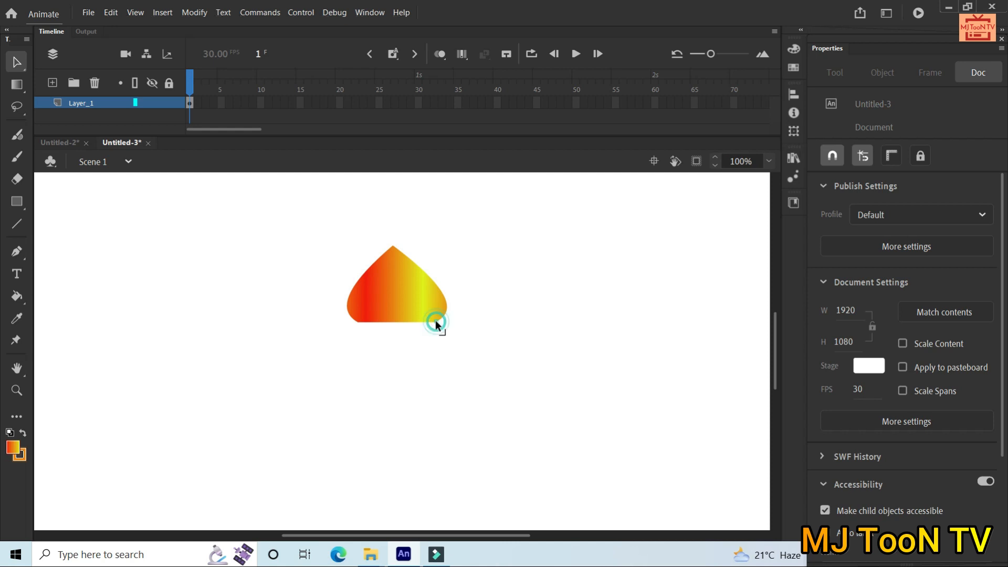
Merge the shape's two lower corners into one central point and stretch the tip upward to form a flame.
left_click_drag(429, 322, 394, 329)
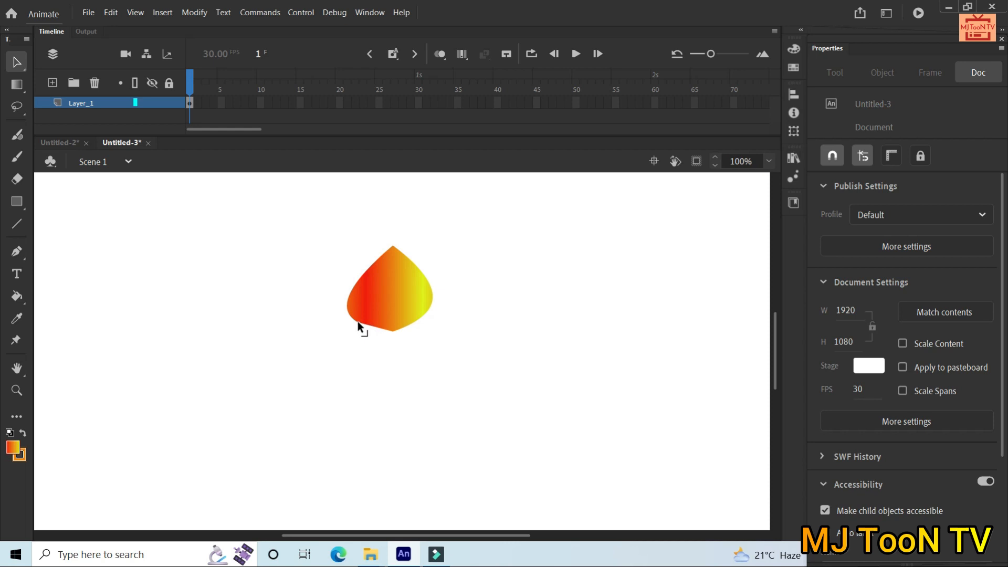
left_click_drag(357, 322, 389, 334)
left_click_drag(393, 329, 396, 334)
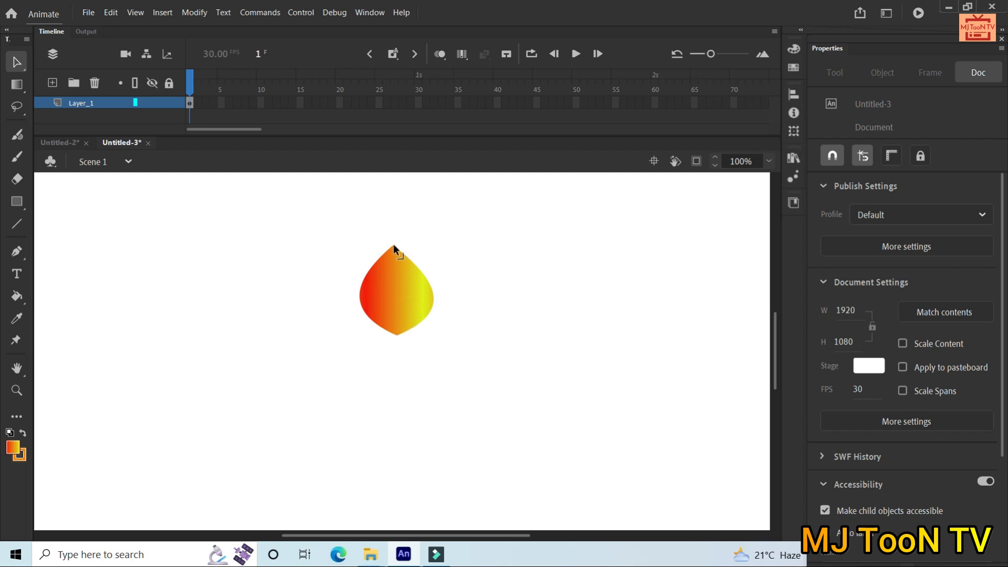
left_click_drag(394, 247, 404, 212)
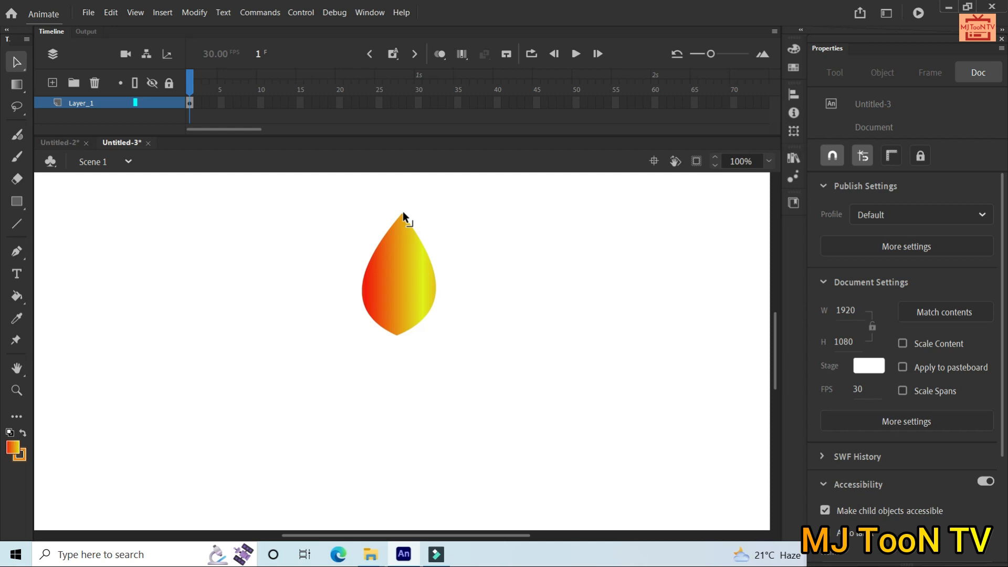
left_click(512, 262)
left_click(535, 273)
right_click(535, 277)
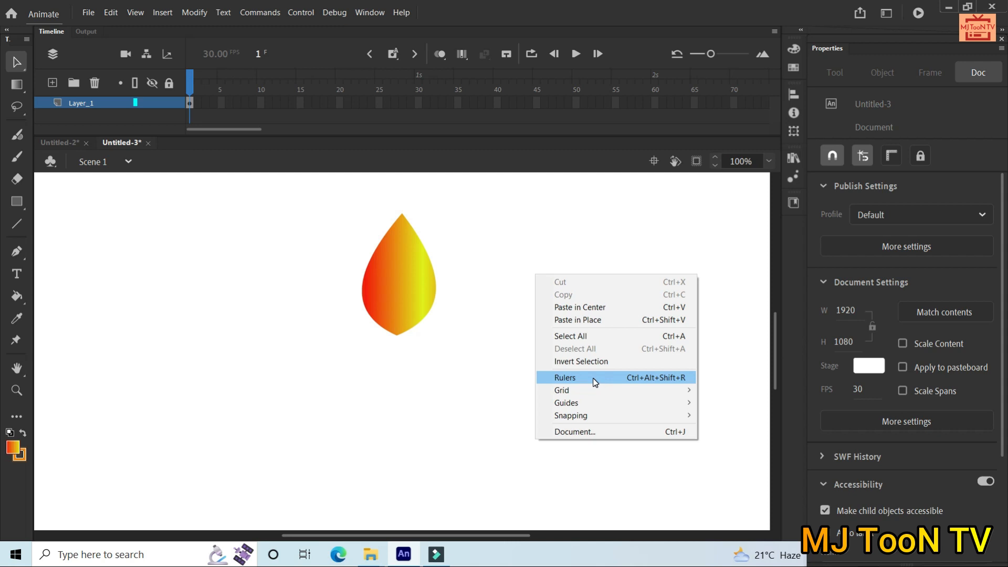
left_click(479, 358)
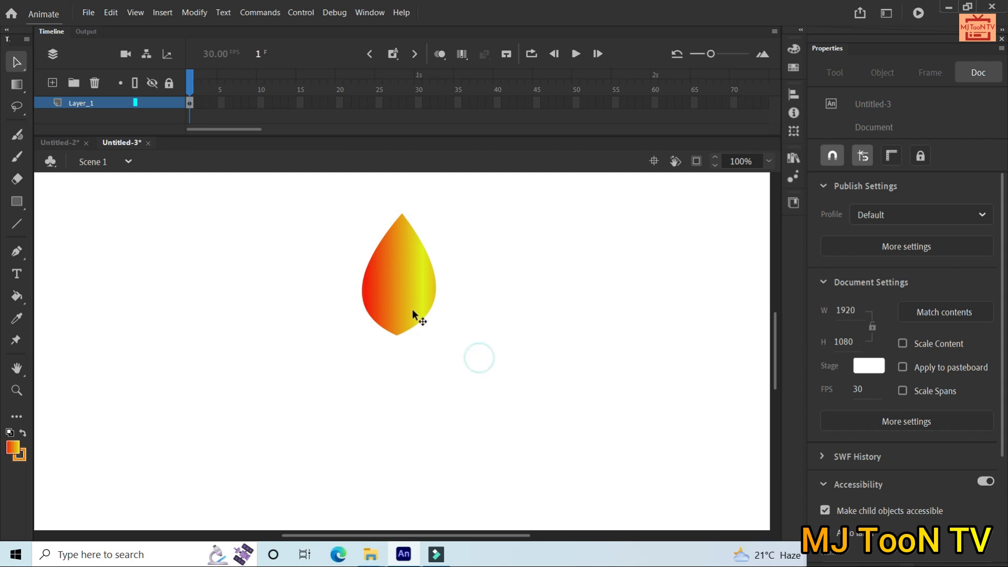
Show the rulers and place a vertical guide through the flame's bottom point.
left_click(138, 14)
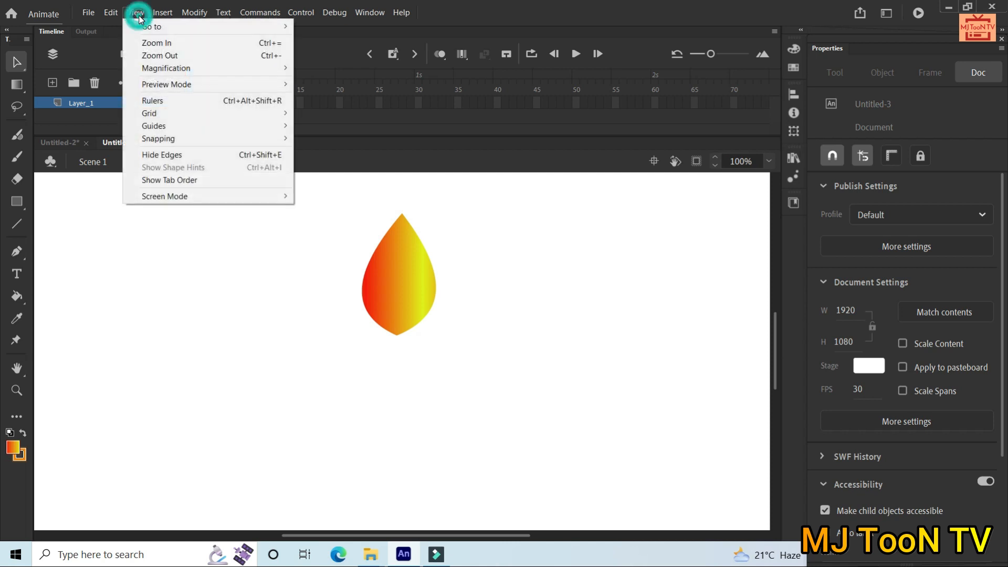
left_click(163, 105)
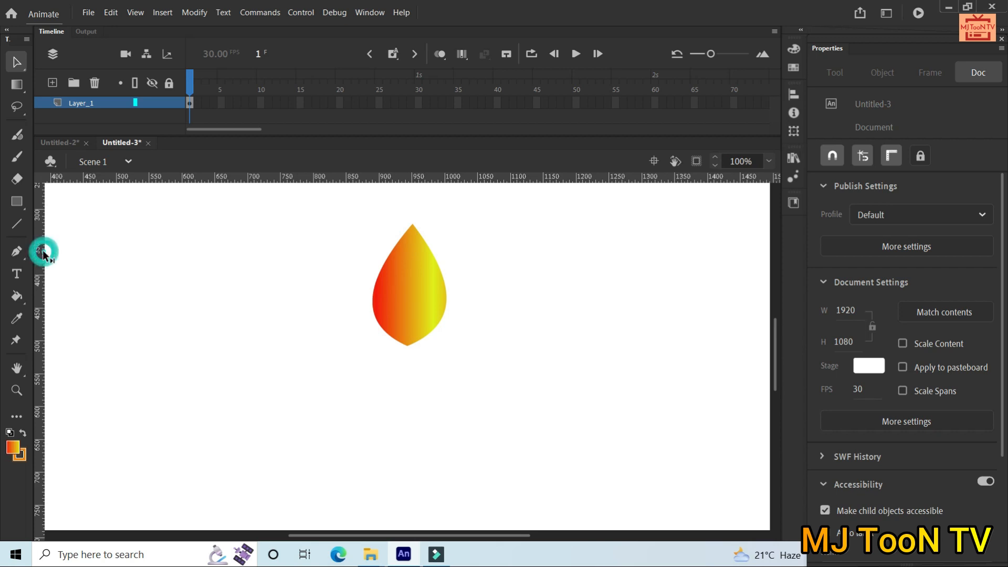
left_click_drag(48, 250, 408, 333)
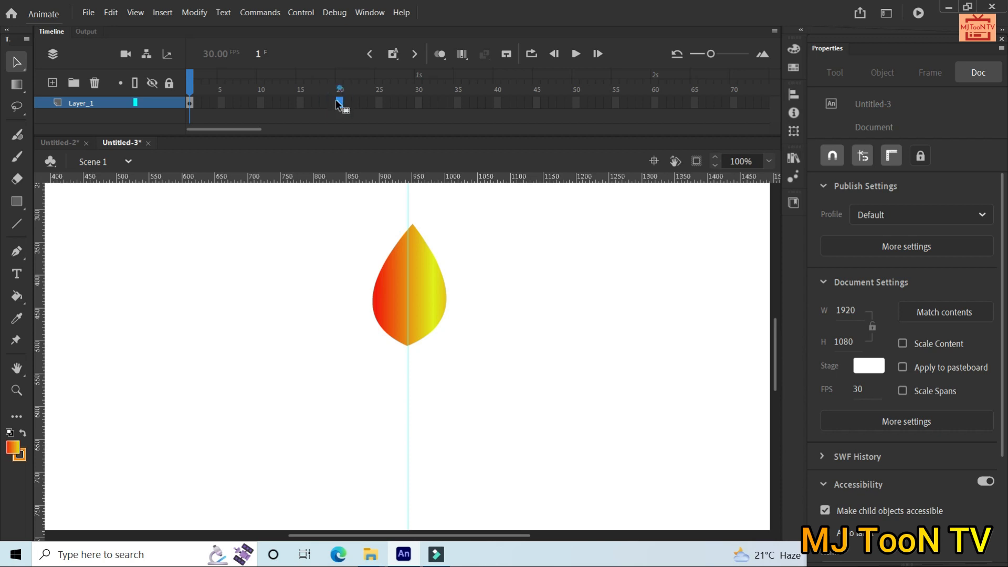
Extend the flame layer to frame 20 and add a keyframe at frame 5.
key("F5")
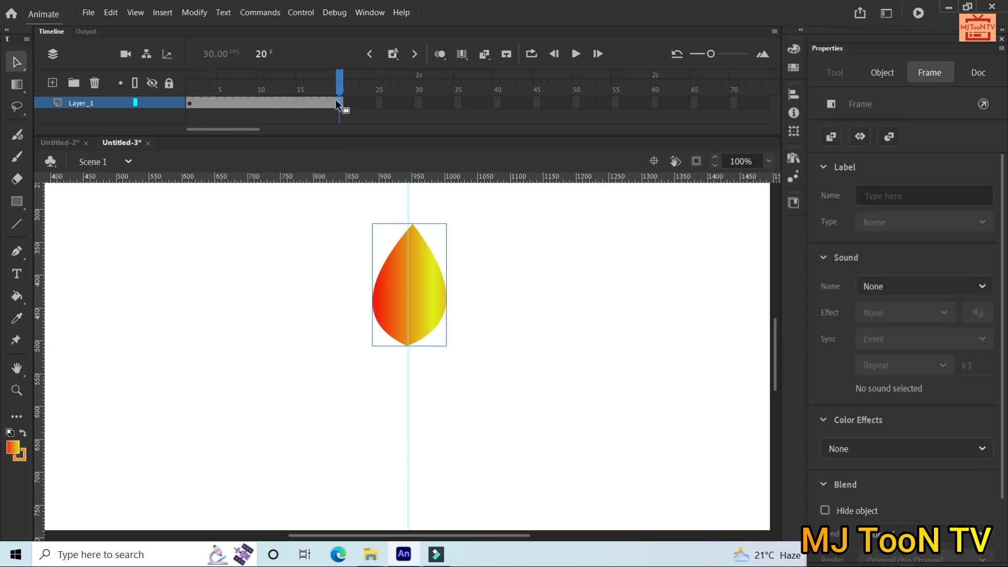
left_click(218, 103)
left_click(218, 104)
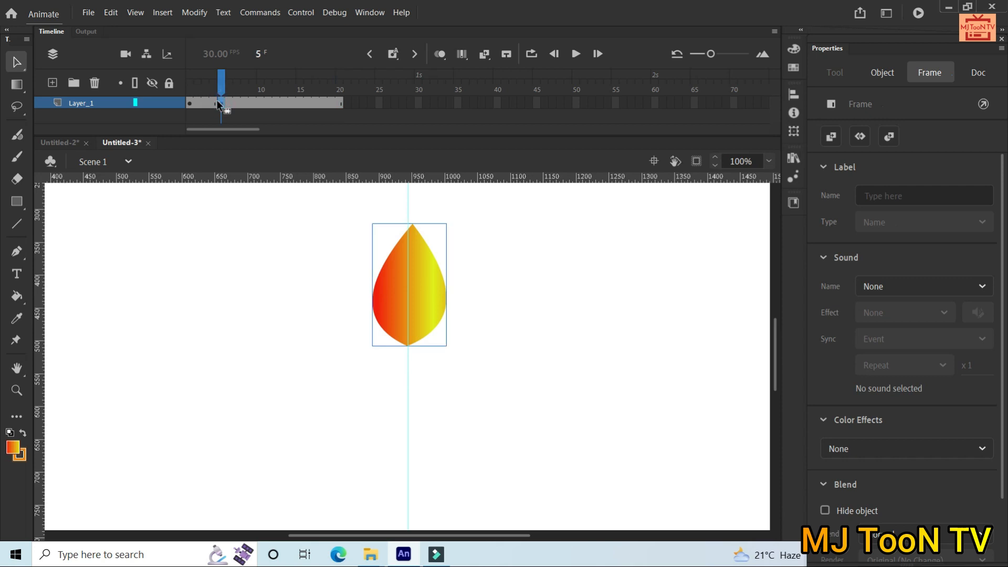
On frame 5, bend the flame by moving its tip to the right of the guide and slightly down.
left_click(517, 227)
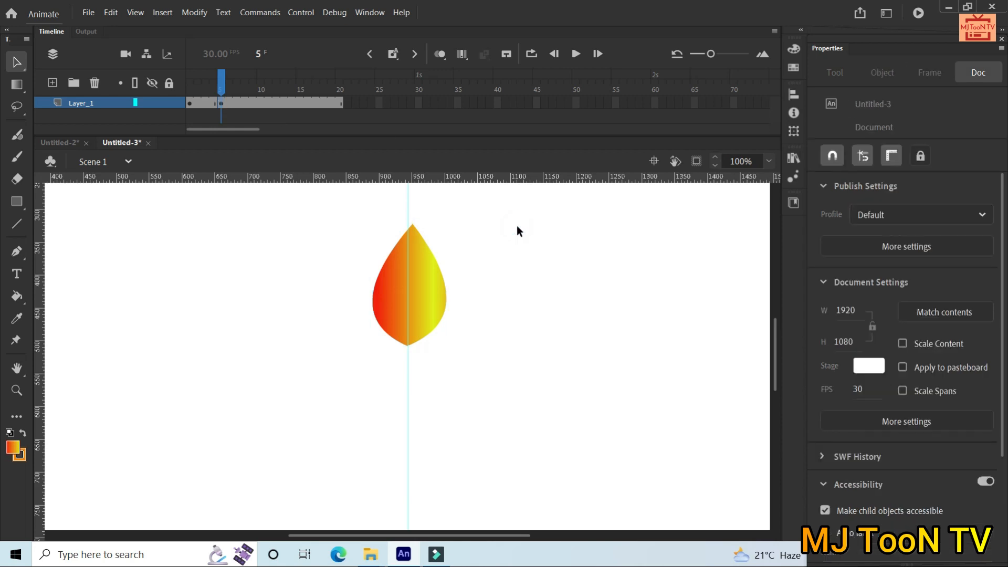
left_click(528, 227)
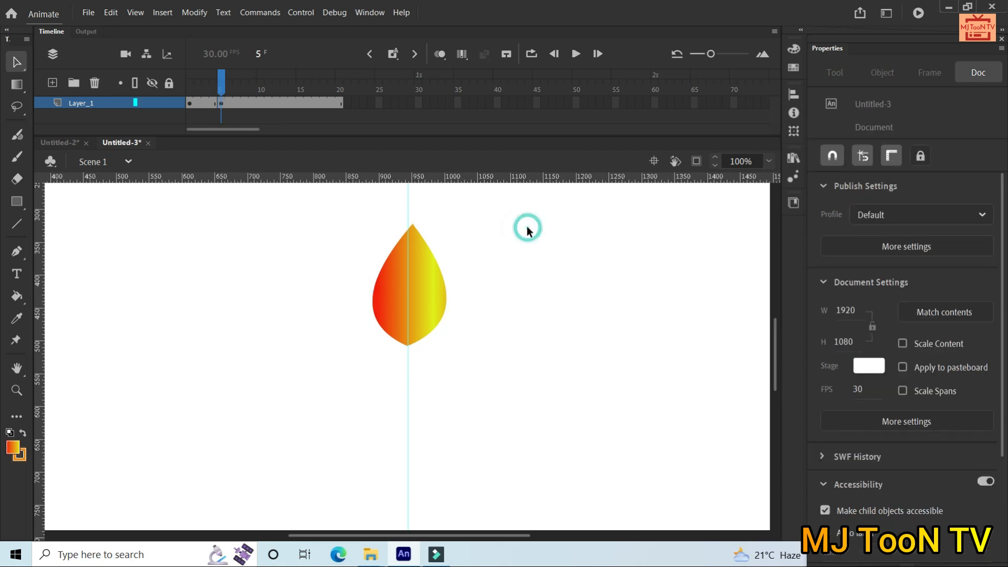
left_click(421, 268)
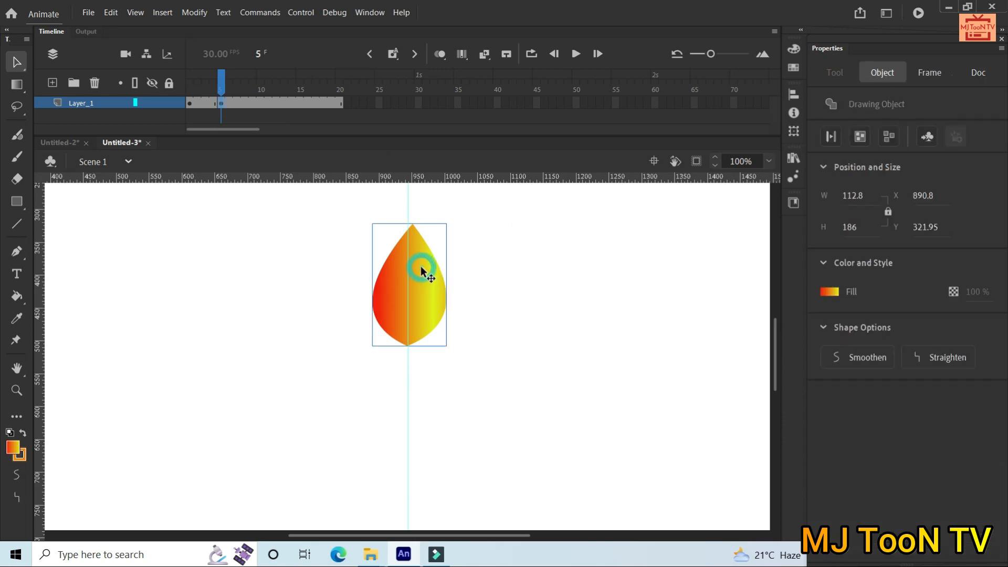
left_click(594, 253)
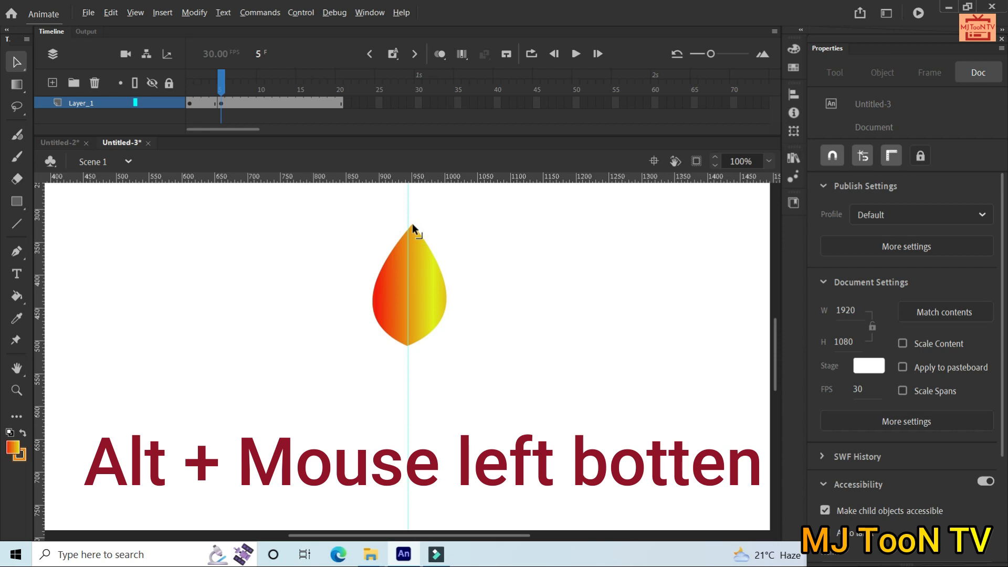
left_click_drag(412, 225, 452, 231)
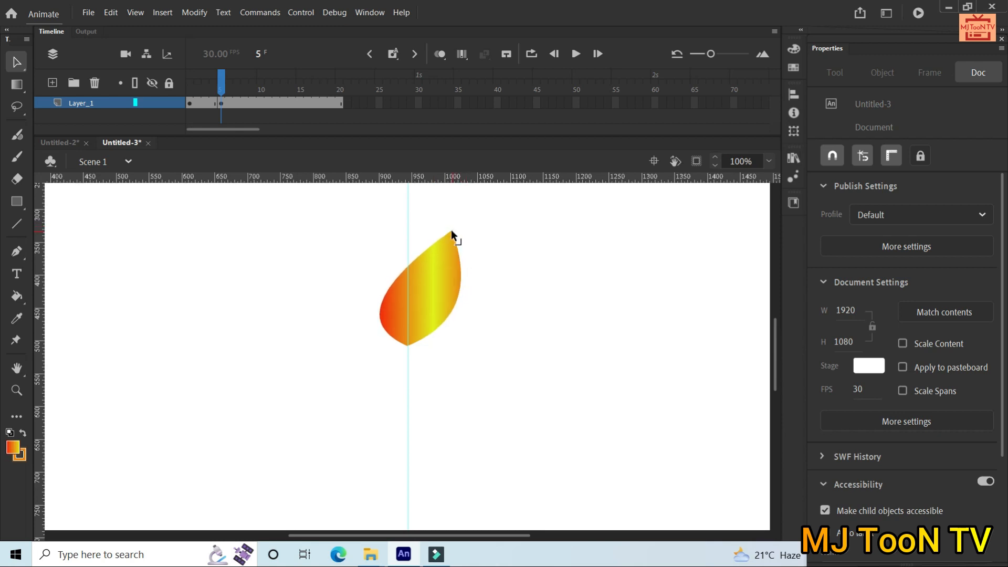
Add a keyframe at frame 10 and shorten the flame by moving its tip down and back close to the guide.
left_click(259, 98)
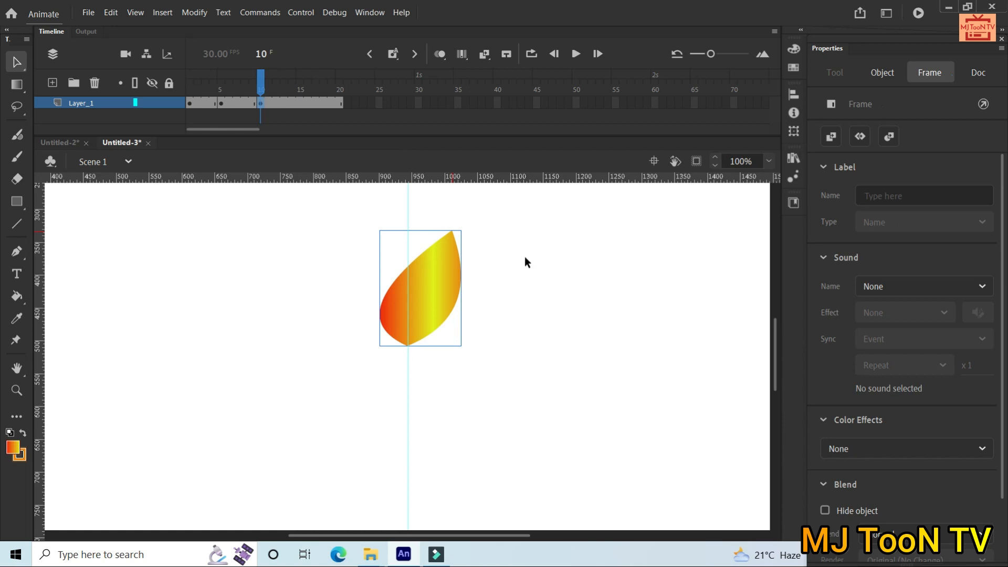
left_click(552, 260)
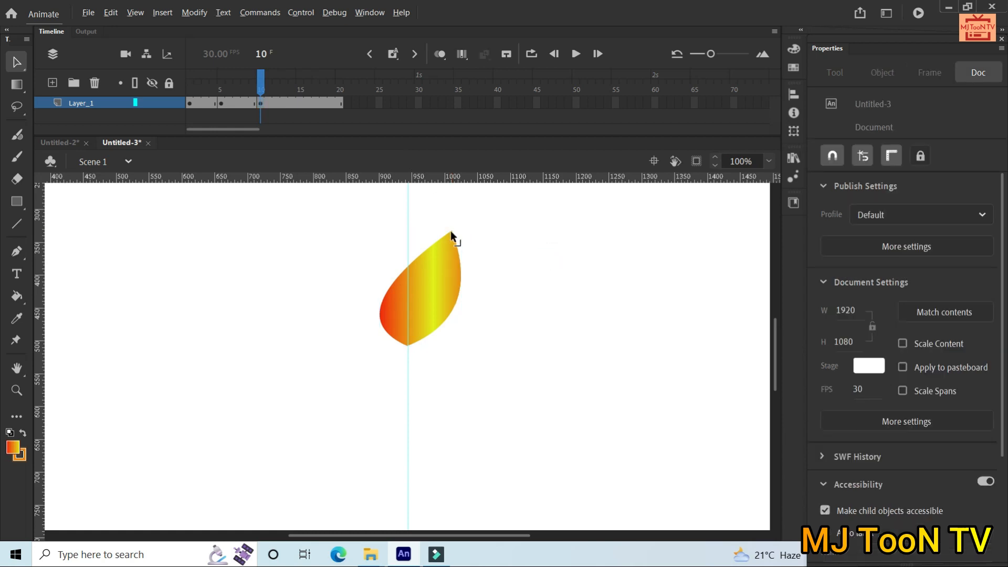
left_click_drag(451, 232, 434, 256)
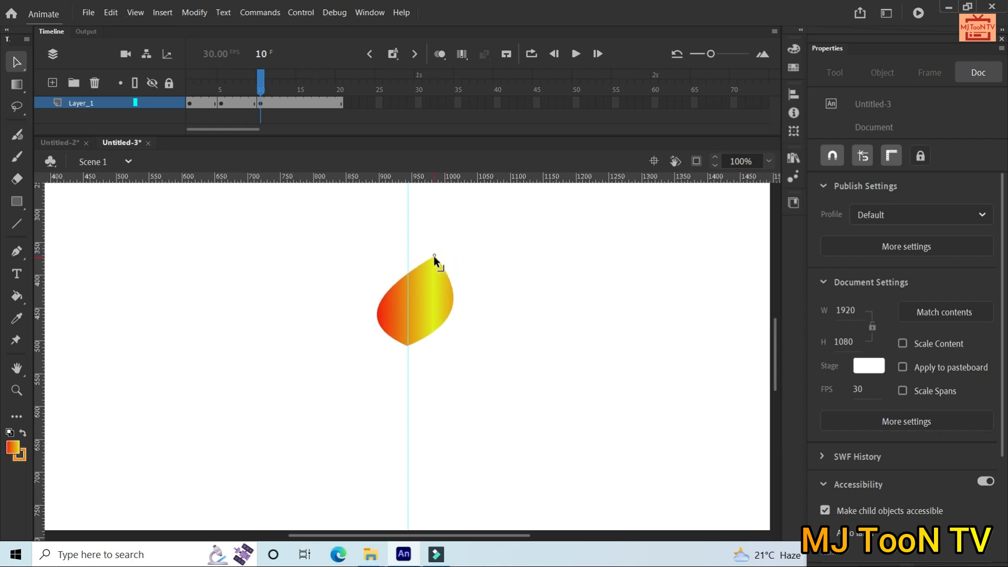
left_click_drag(434, 256, 414, 255)
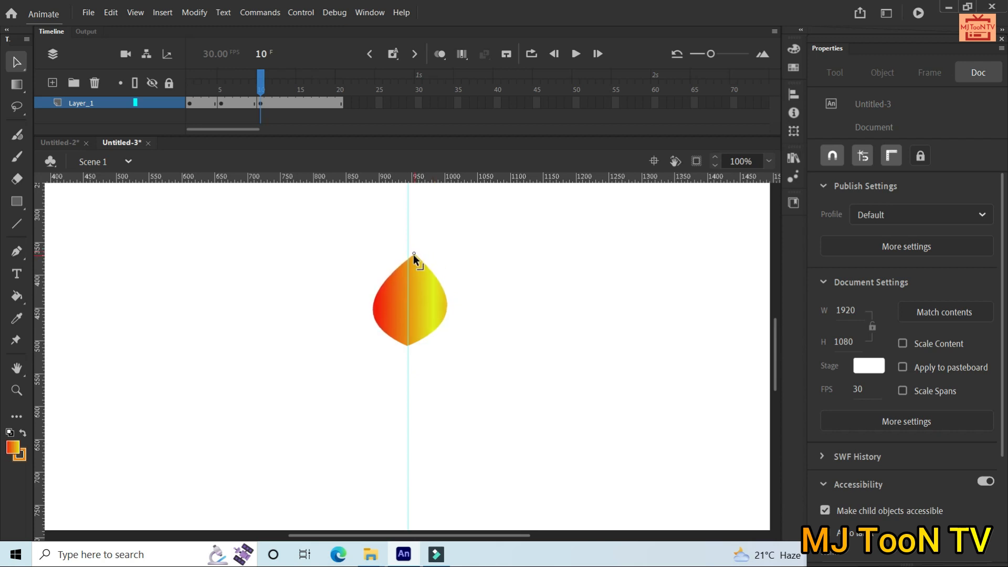
Add a keyframe at frame 15 and bend the flame by moving its tip to the right and slightly down.
left_click(299, 103)
key("F6")
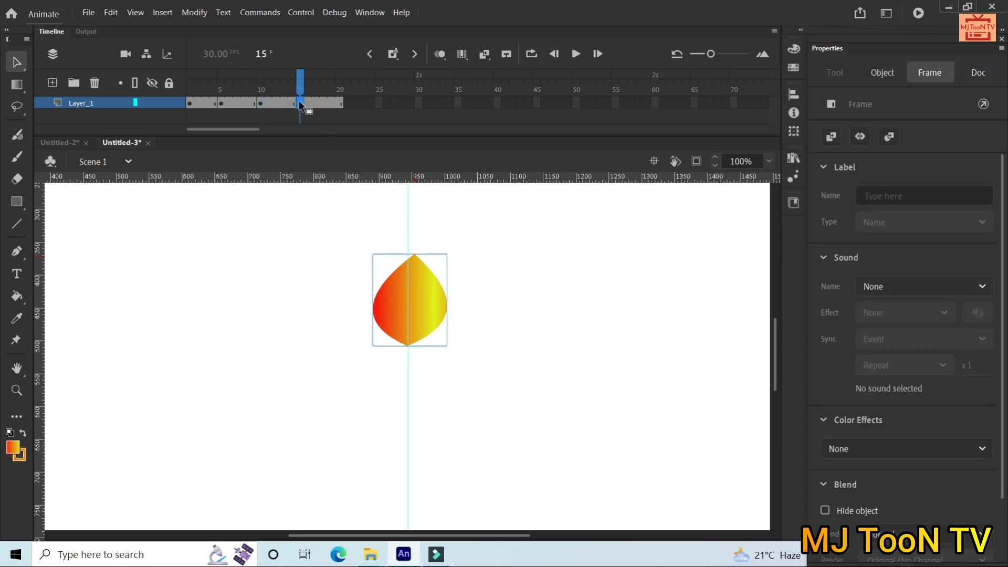
left_click(497, 263)
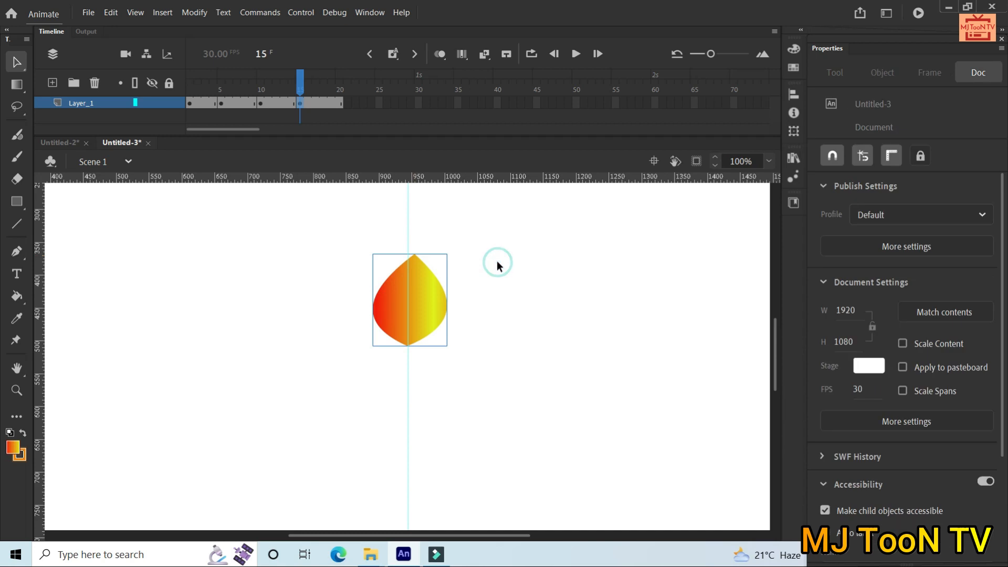
mouse_move(415, 253)
left_mouse_down()
mouse_move(452, 266)
mouse_move(439, 263)
left_mouse_up()
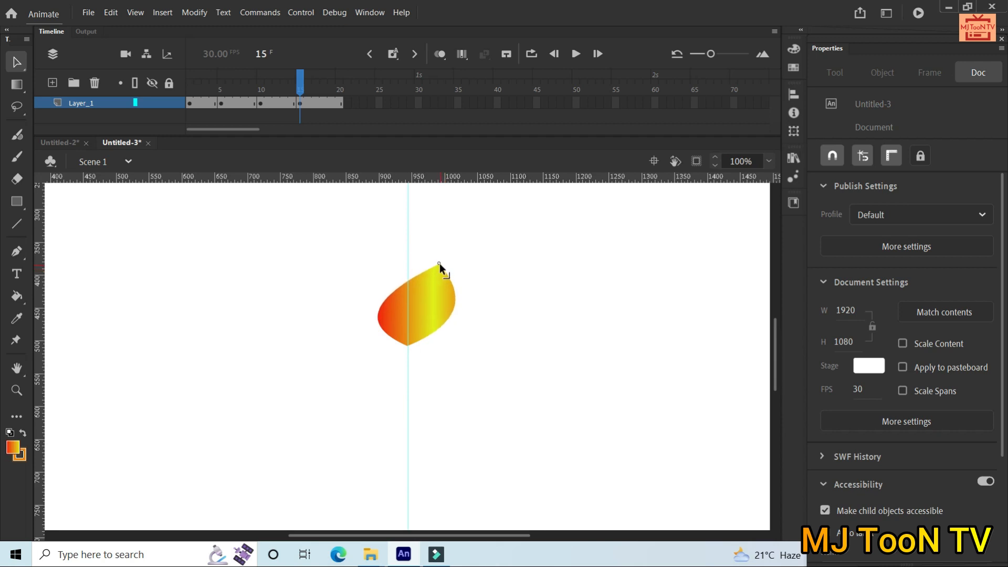
Copy the upright flame keyframe from frame 1 to frame 20 and play the animation from the start.
left_click(339, 102)
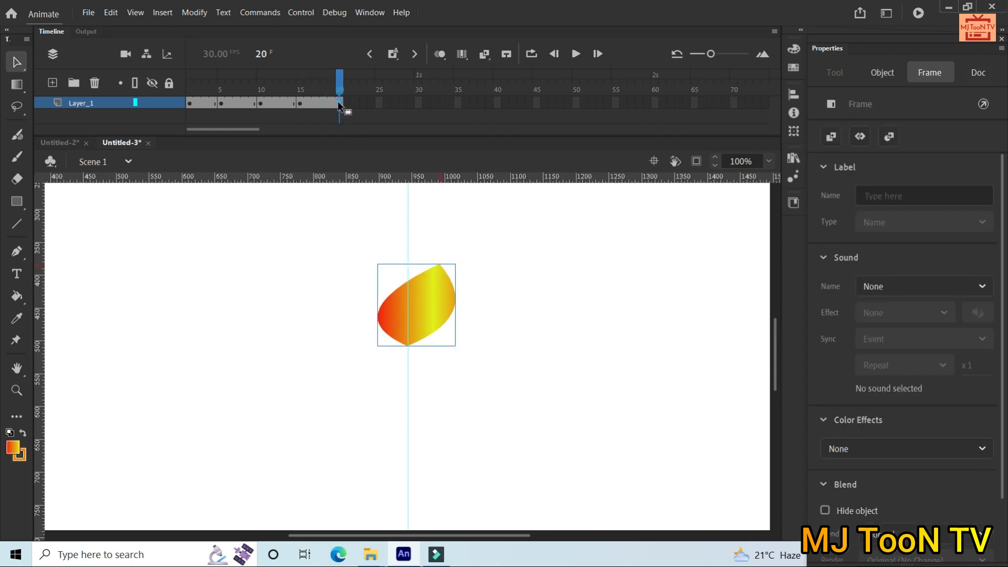
left_click(191, 104)
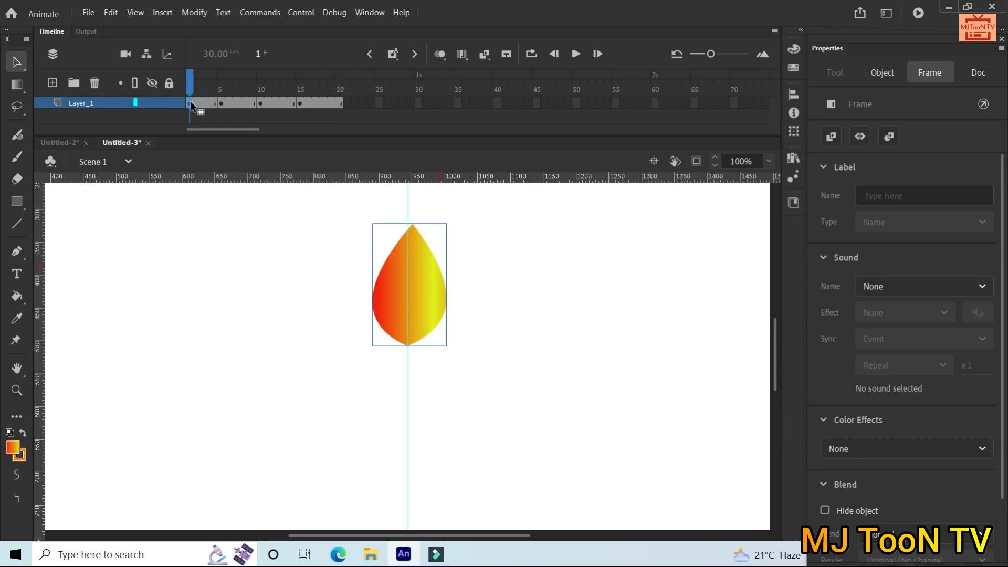
mouse_move(191, 105)
left_mouse_down()
mouse_move(340, 105)
mouse_move(188, 103)
left_mouse_up()
left_click_drag(188, 102, 339, 105)
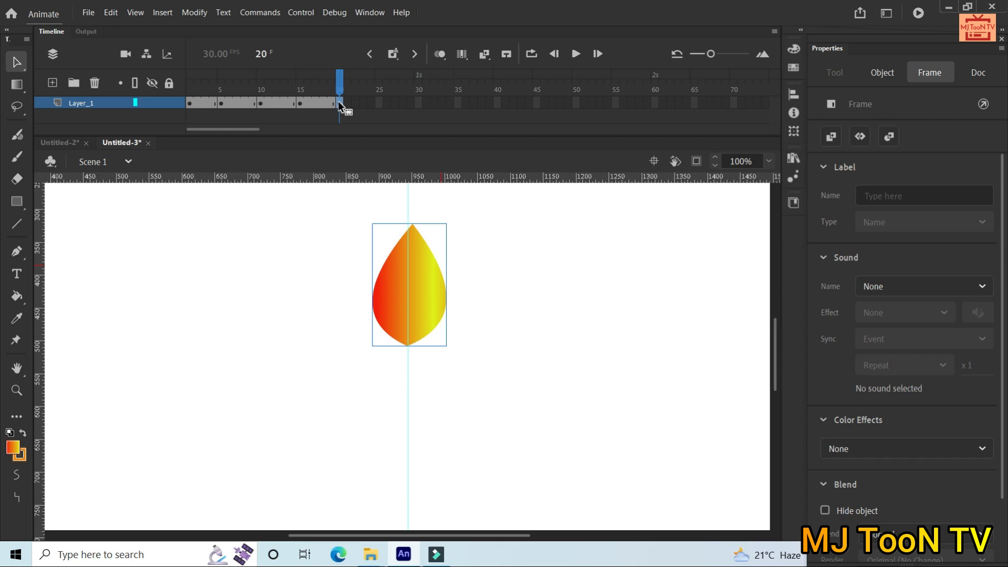
key("shift+comma")
left_click(300, 103, "ctrl")
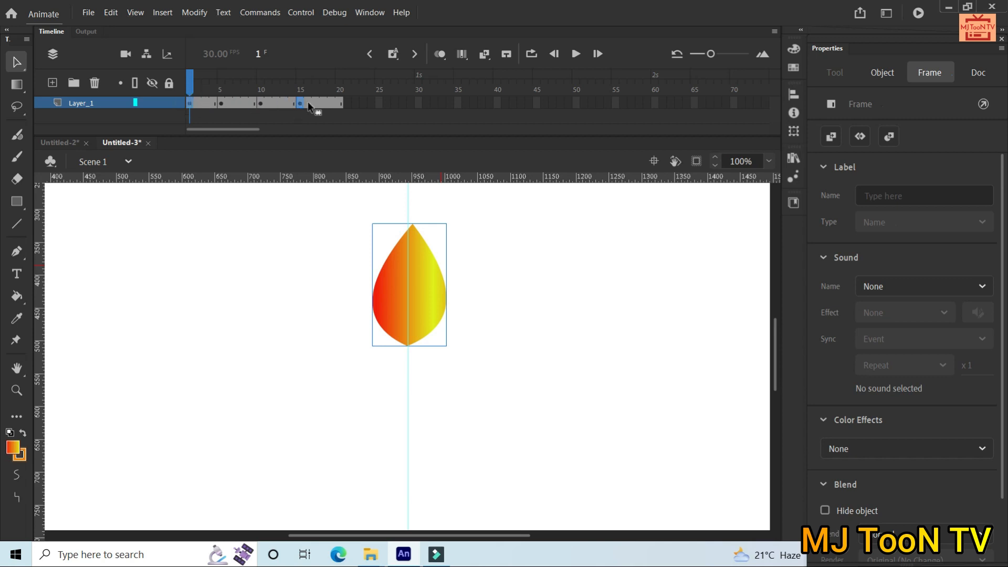
left_click(339, 103)
left_click_drag(341, 80, 138, 89)
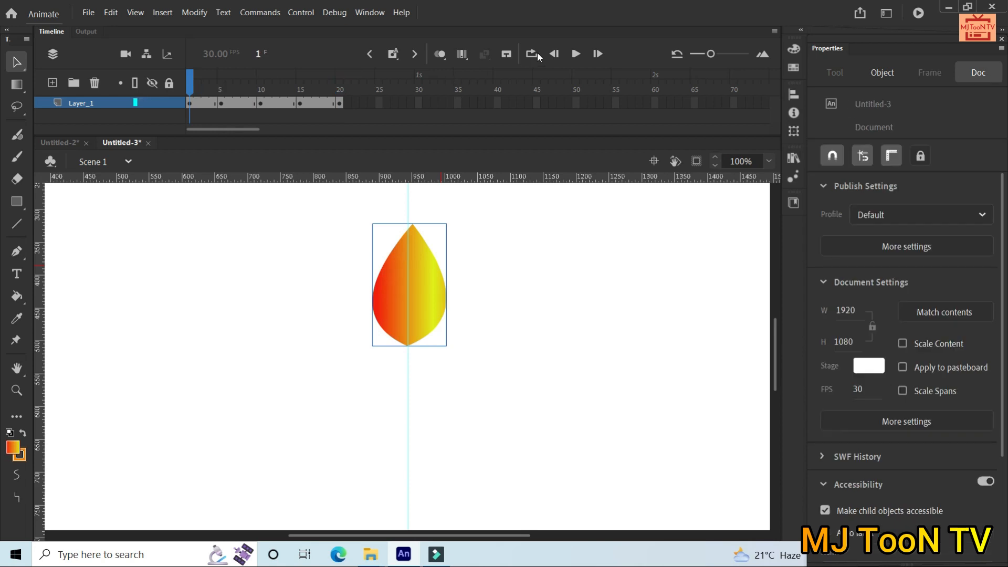
left_click(577, 54)
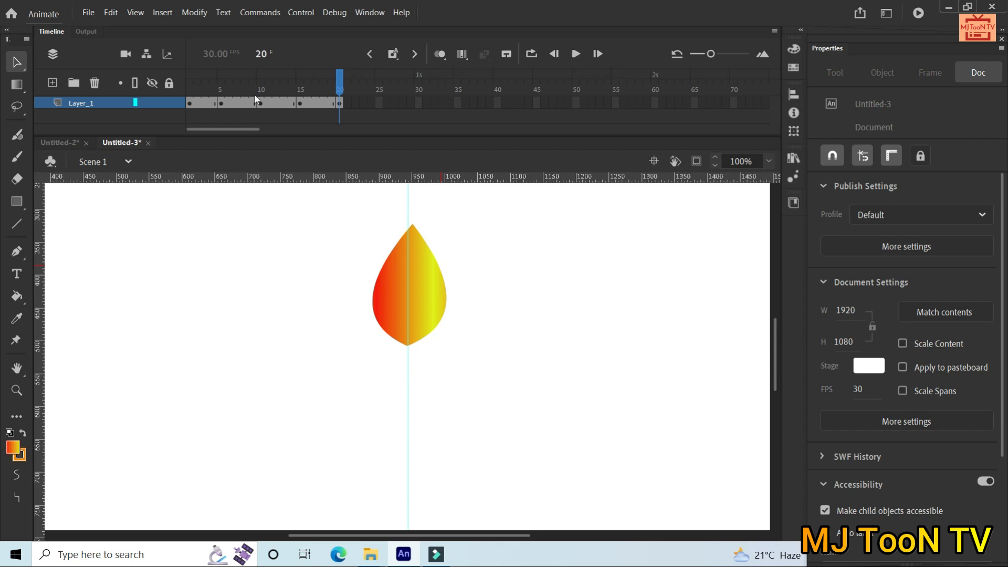
Try a classic tween between the keyframes at frames 1 and 5 and check the flame's motion.
left_click(204, 102)
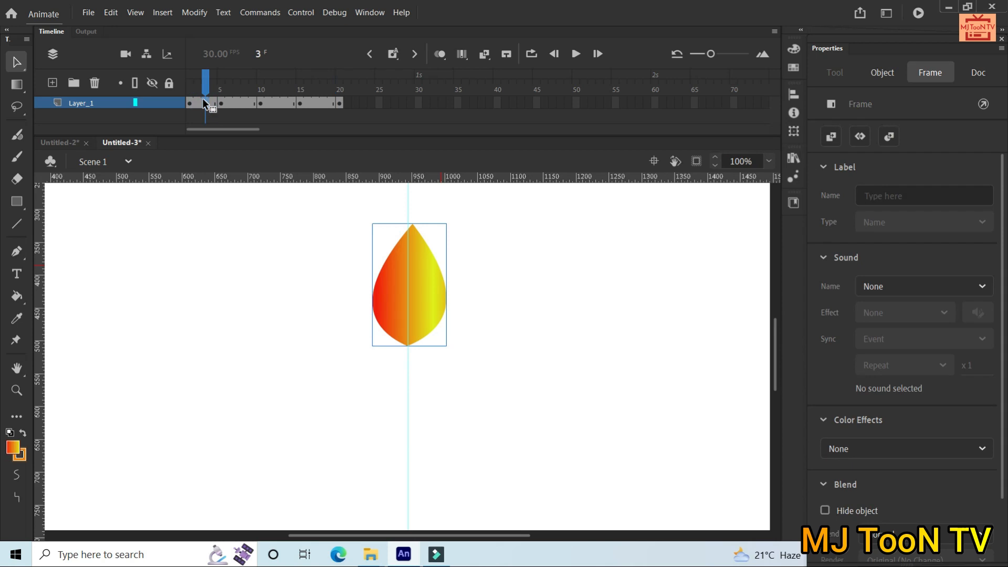
right_click(203, 100)
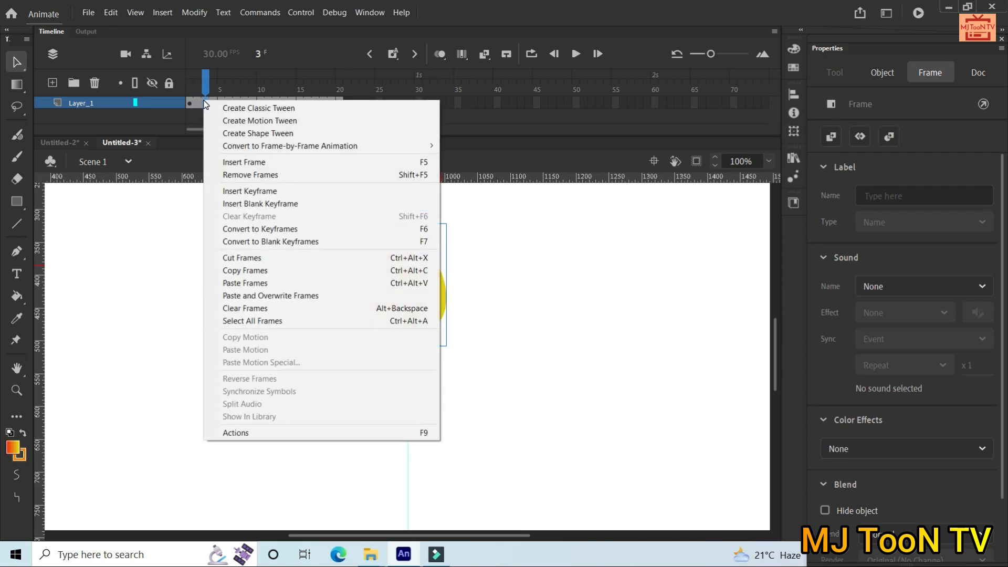
left_click(229, 110)
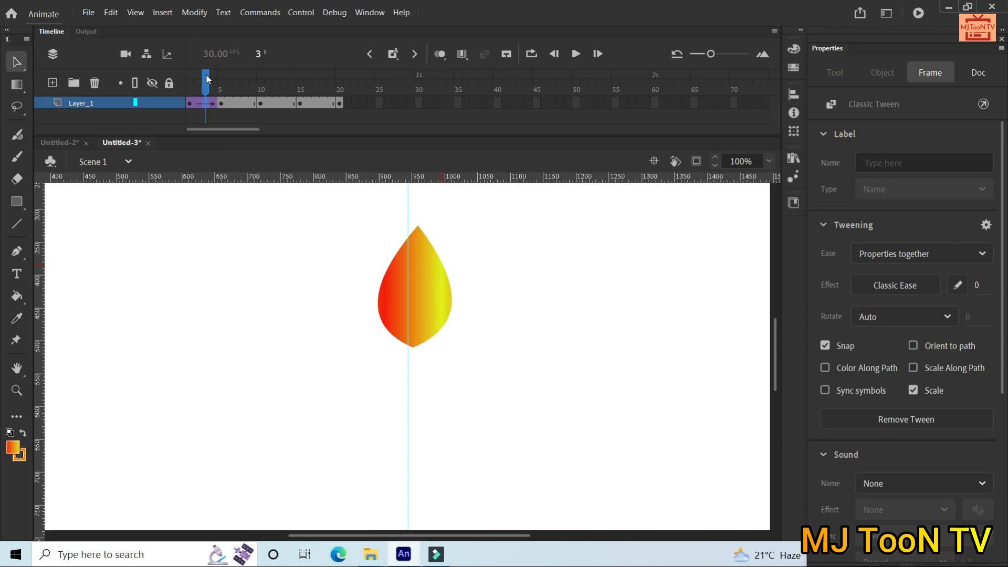
mouse_move(207, 74)
left_mouse_down()
mouse_move(192, 79)
mouse_move(222, 80)
mouse_move(190, 79)
left_mouse_up()
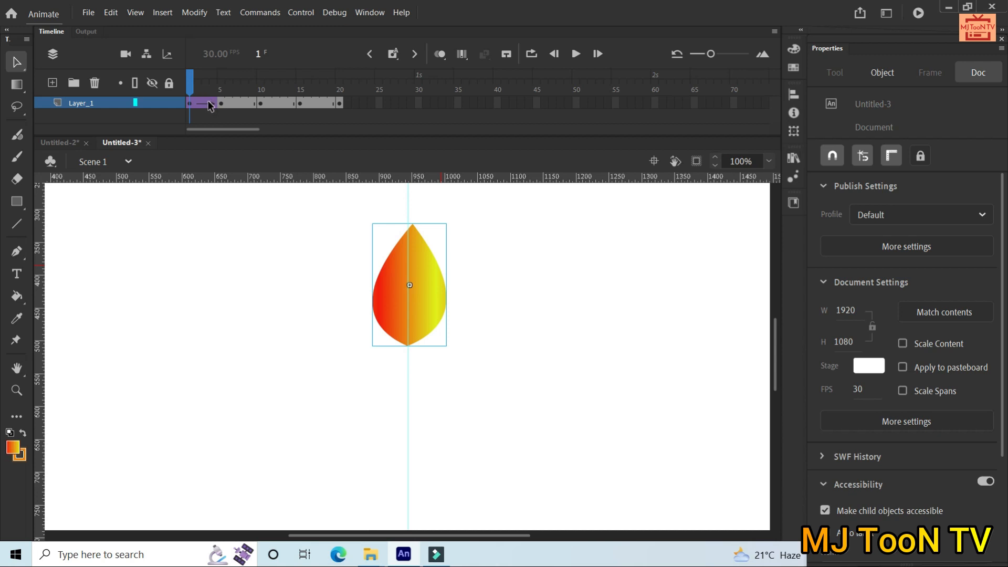
left_click(209, 103)
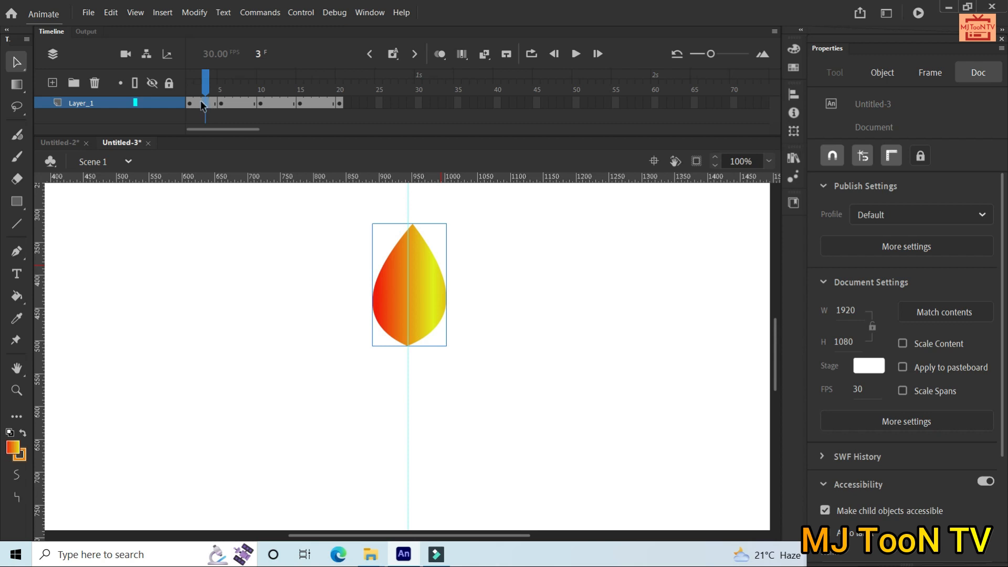
Create shape tweens between the flame keyframes at frames 1 and 5 and at frames 5 and 10.
left_click(205, 103)
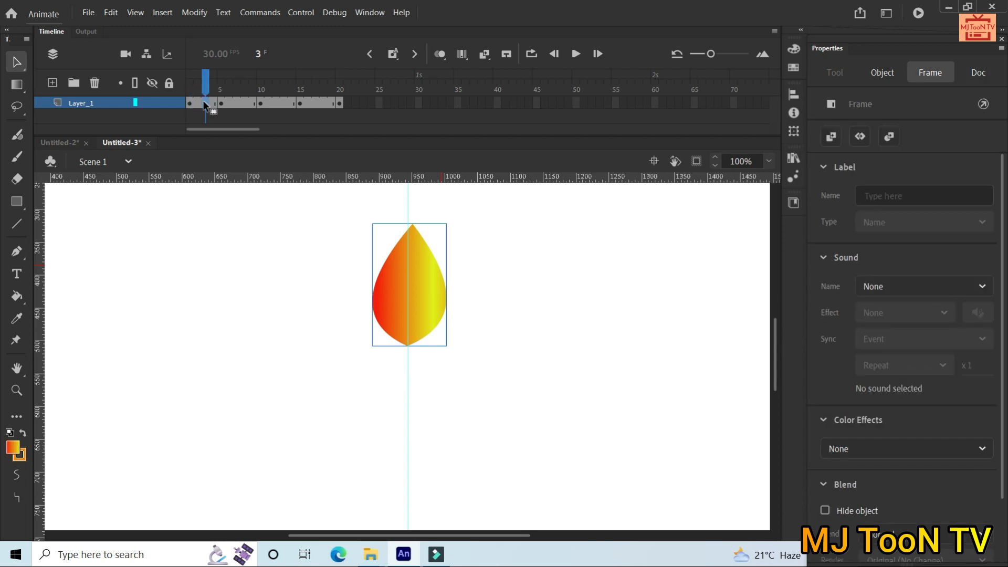
right_click(205, 104)
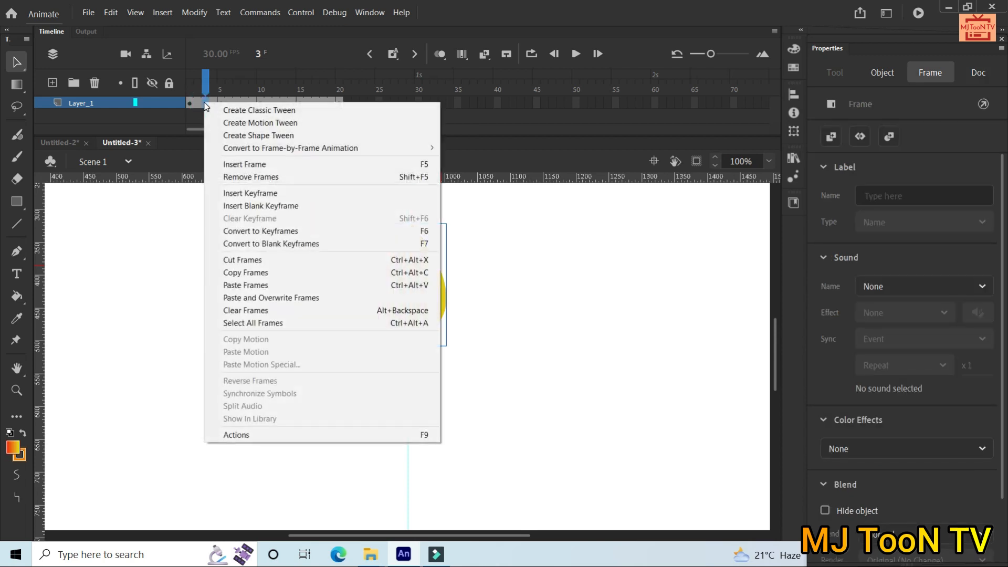
left_click(257, 135)
left_click(241, 107)
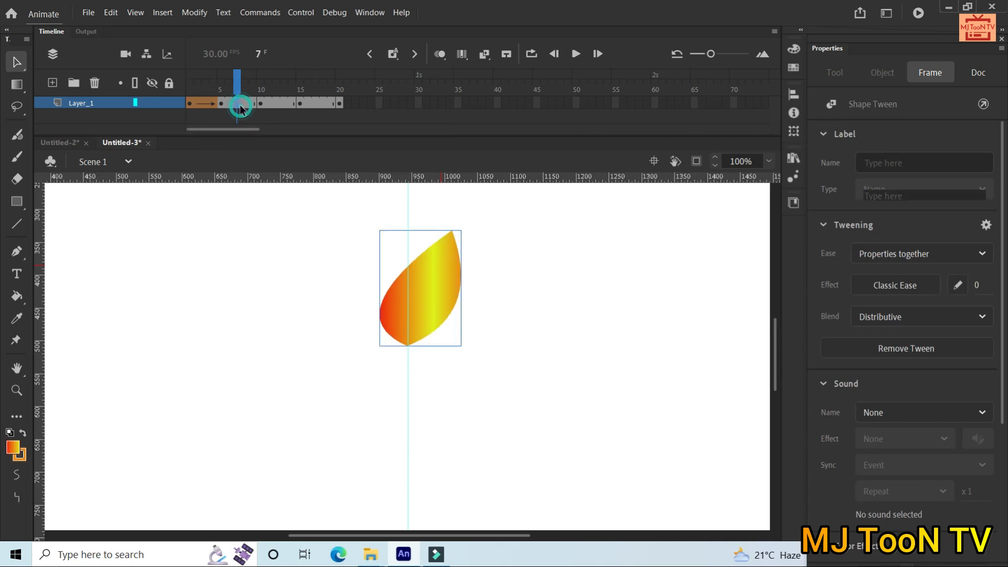
right_click(241, 107)
left_click(272, 141)
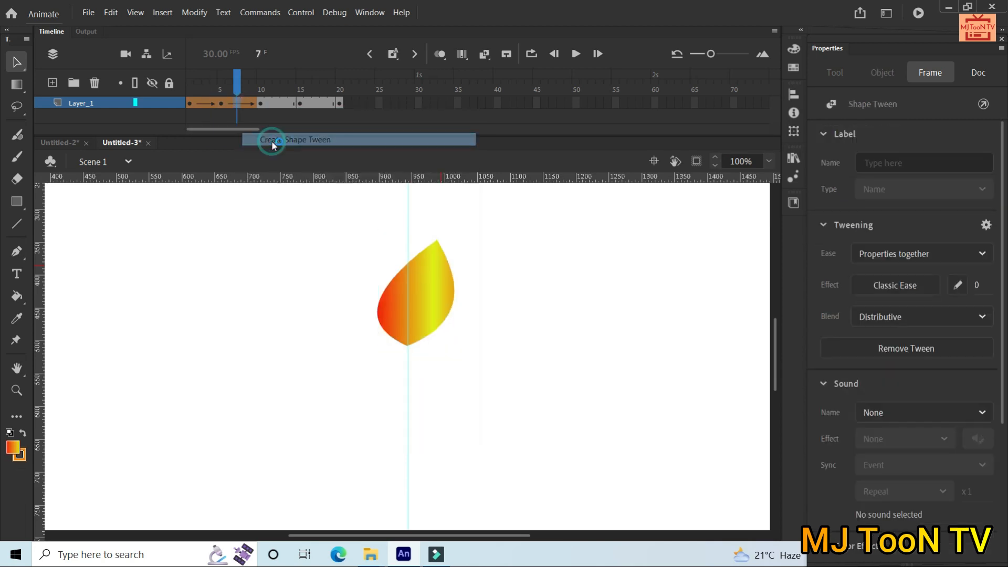
Create shape tweens between the flame keyframes at frames 10 and 15 and at frames 15 and 20.
left_click(279, 101)
right_click(279, 101)
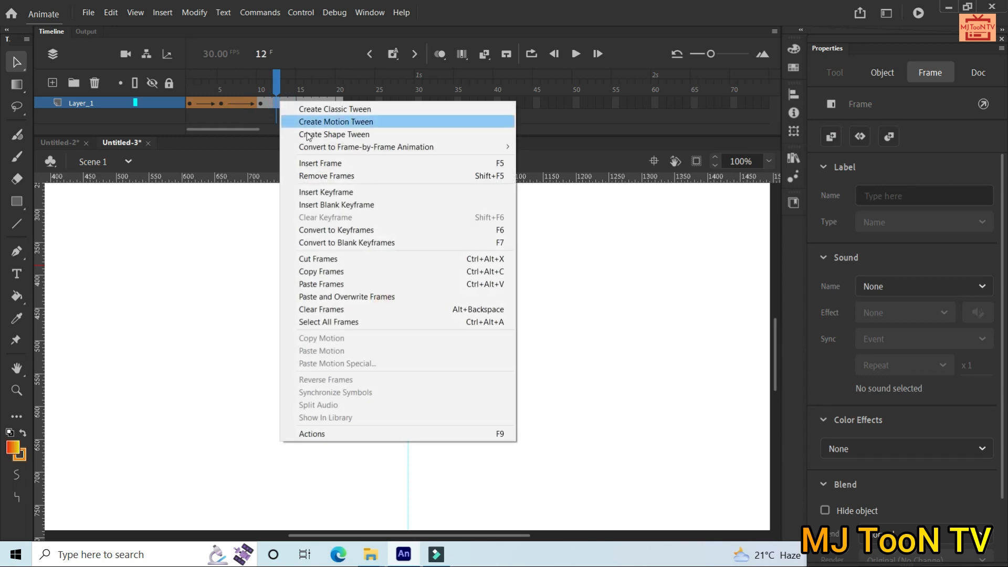
left_click(314, 132)
left_click(316, 103)
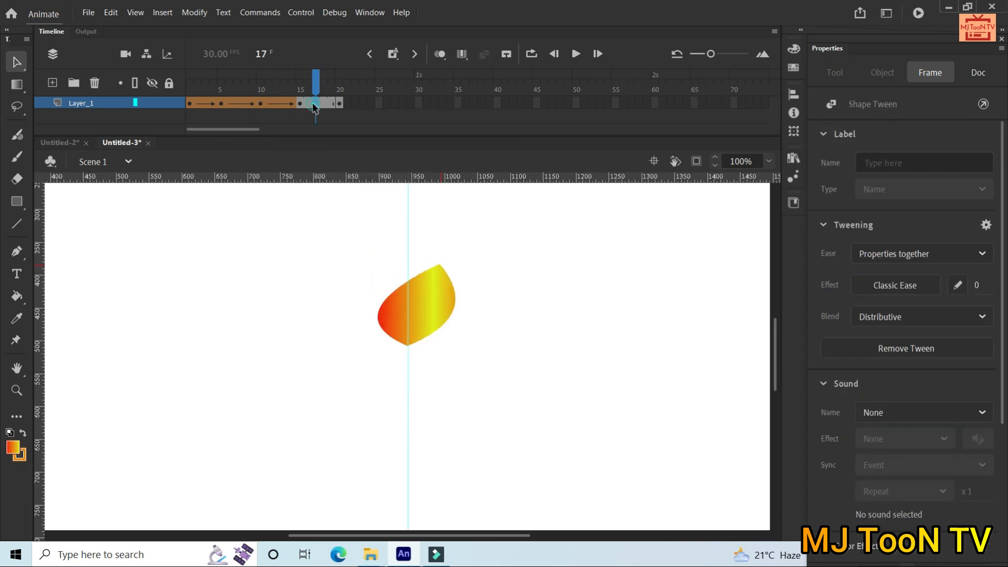
right_click(315, 102)
left_click(342, 138)
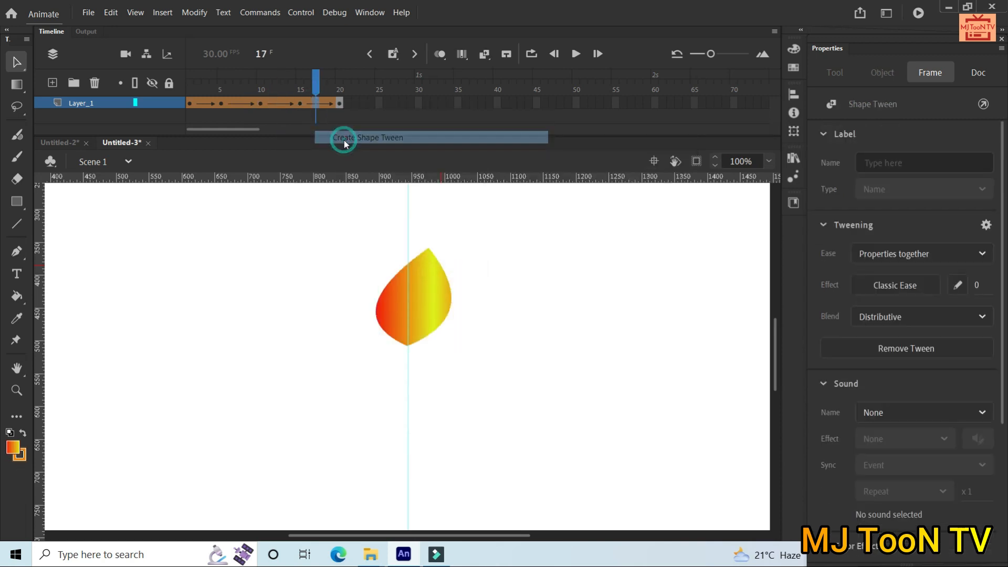
left_click(210, 103)
right_click(210, 103)
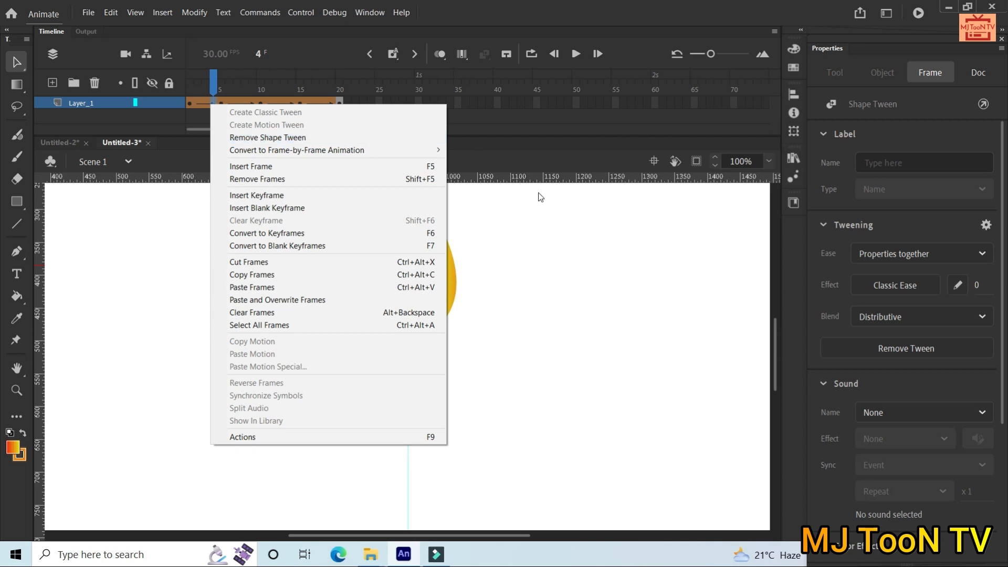
left_click(539, 214)
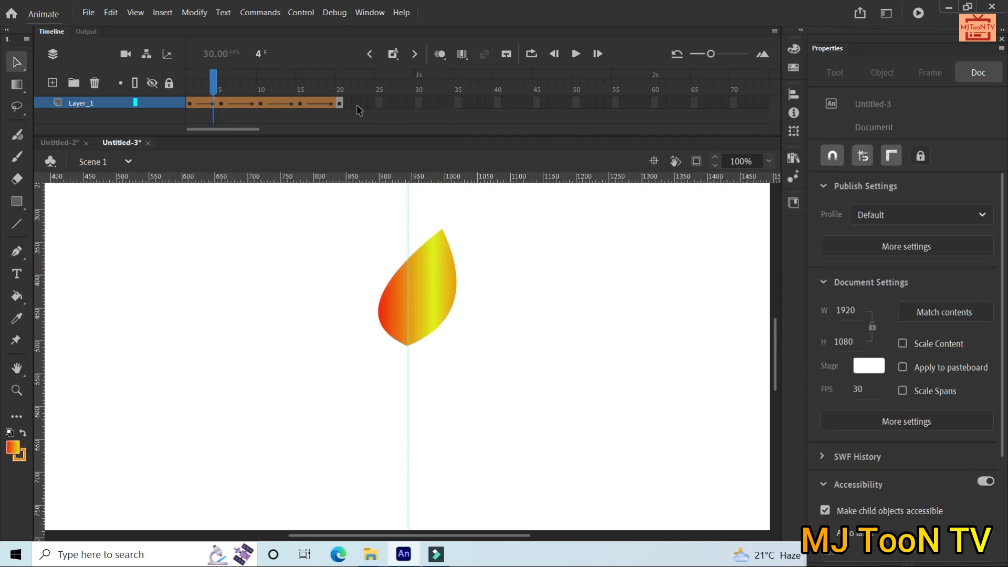
Play the tweened flame animation through to frame 20 several times to check the flicker.
left_click(340, 104)
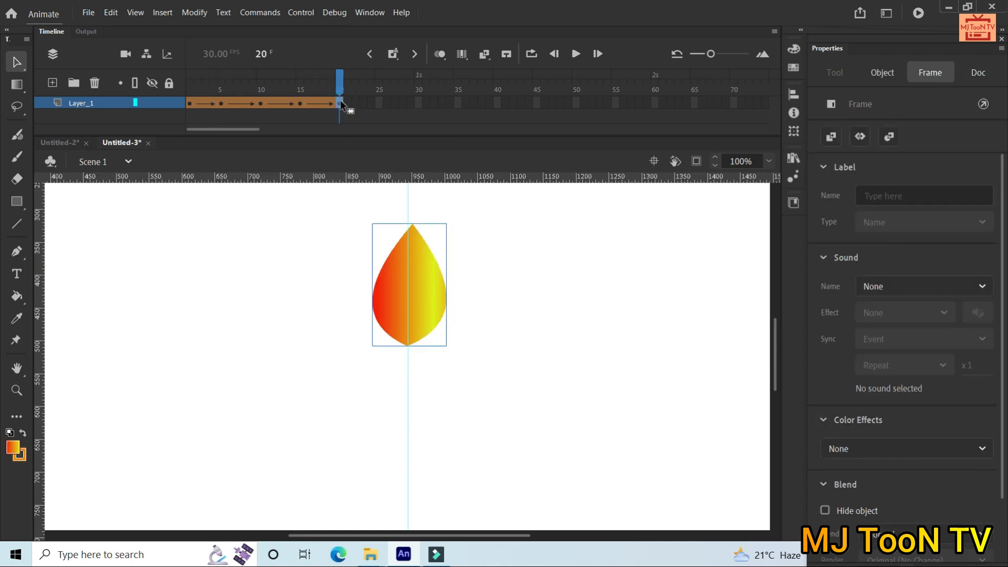
left_click(576, 54)
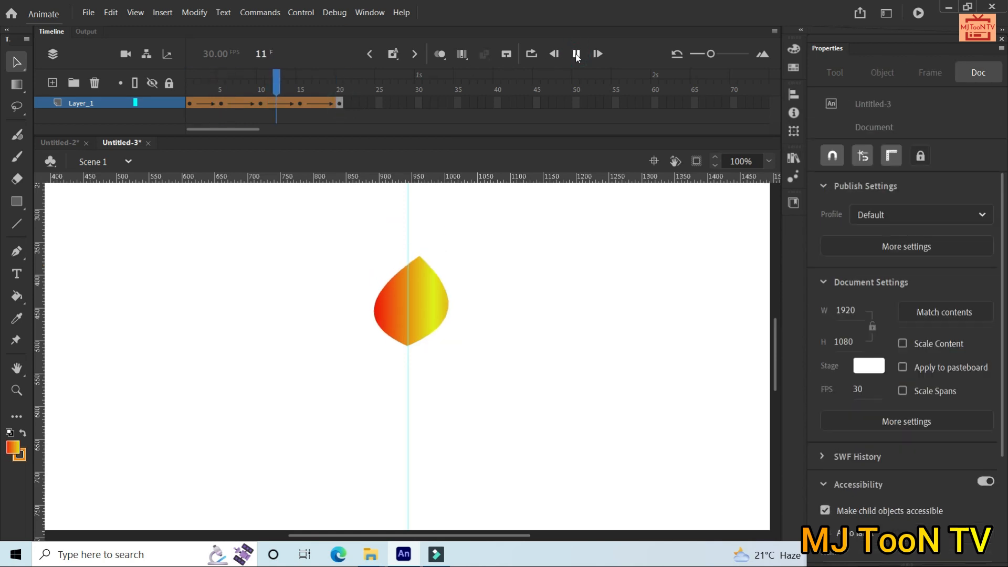
left_click(576, 54)
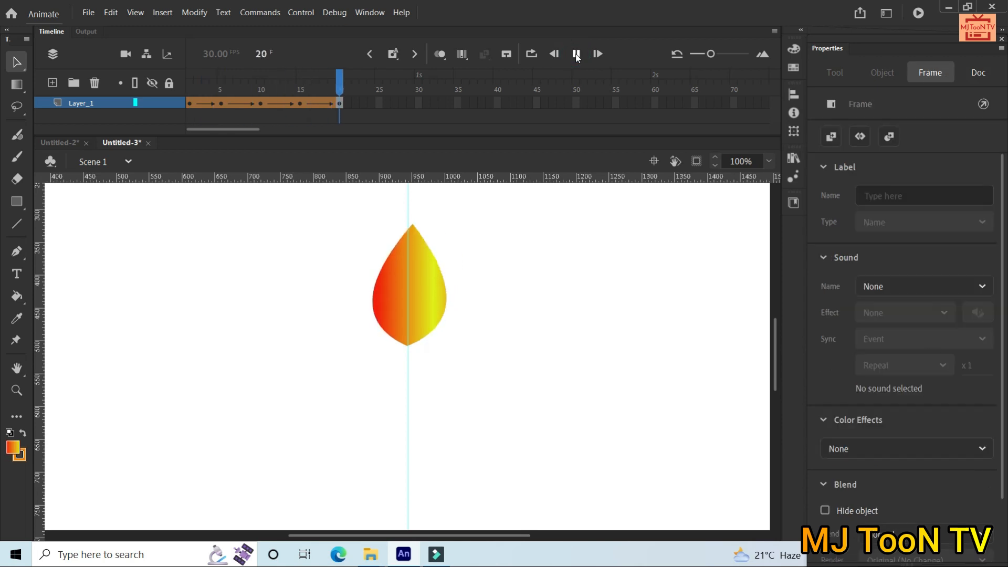
left_click(576, 54)
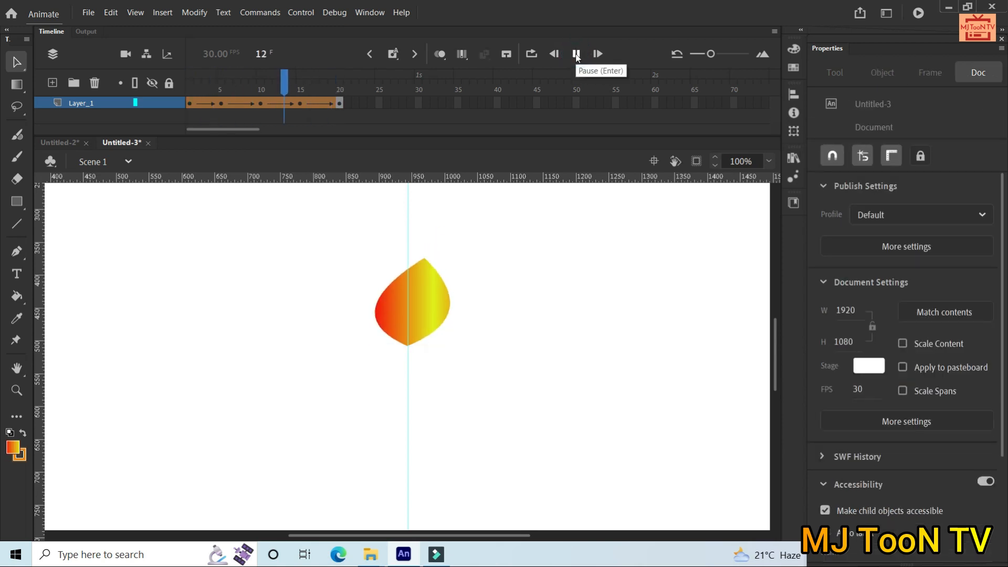
left_click(576, 54)
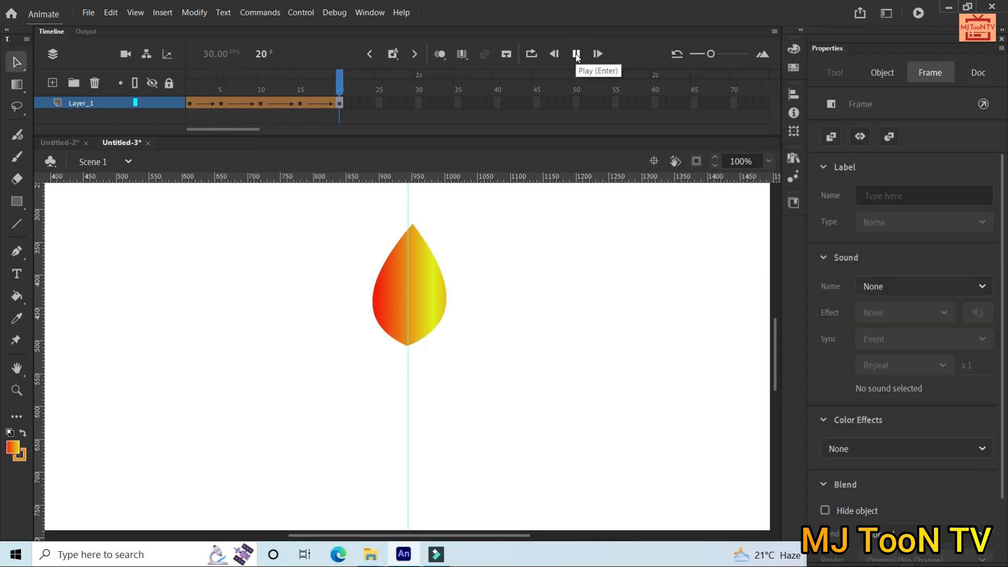
left_click(577, 54)
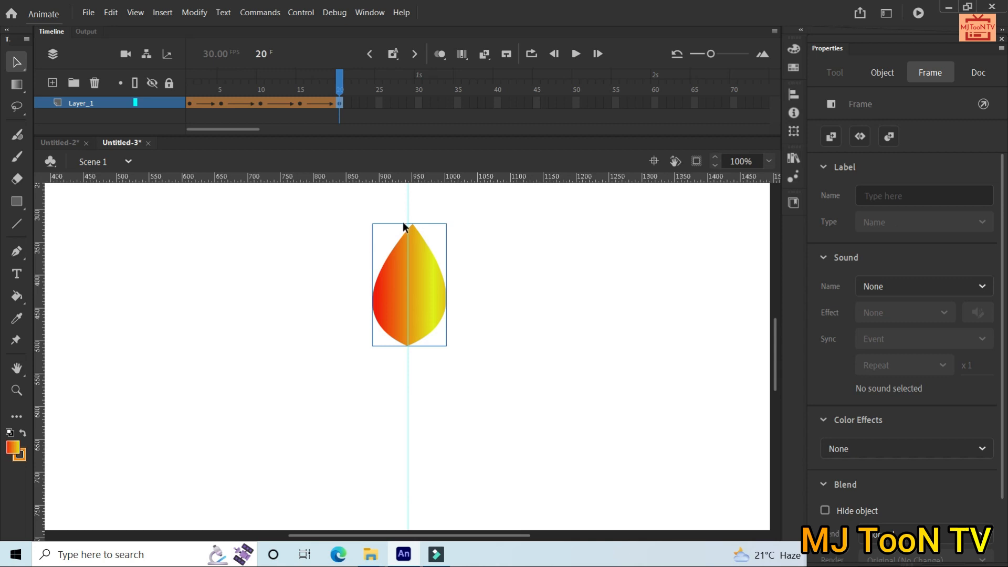
left_click(576, 56)
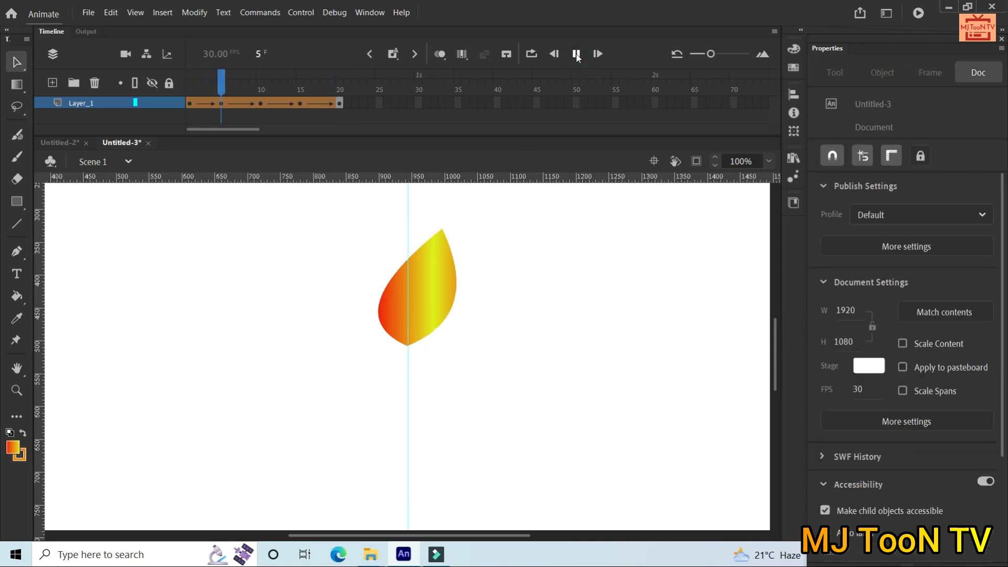
left_click(576, 56)
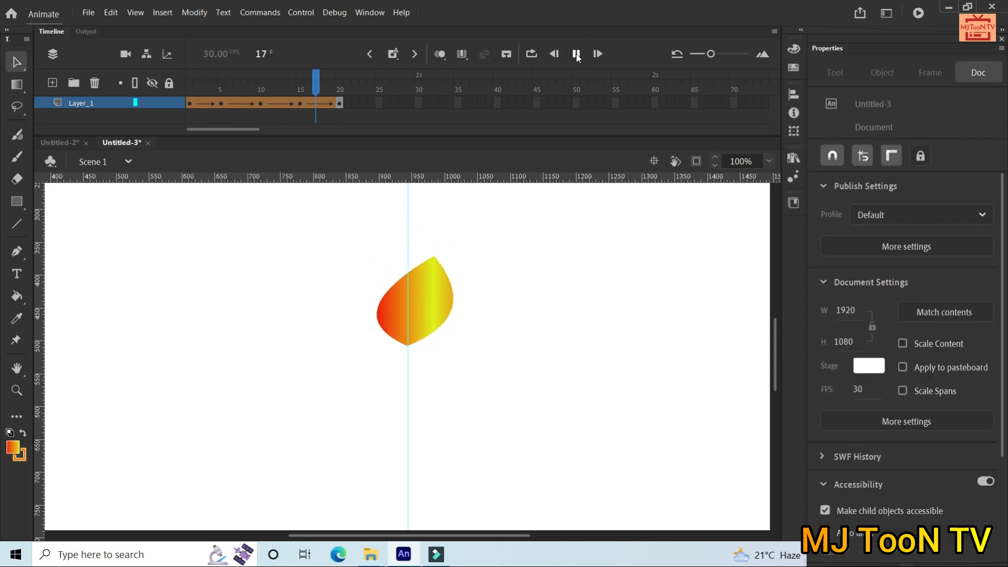
Extend the flame layer's frames to frame 40.
left_click(499, 101)
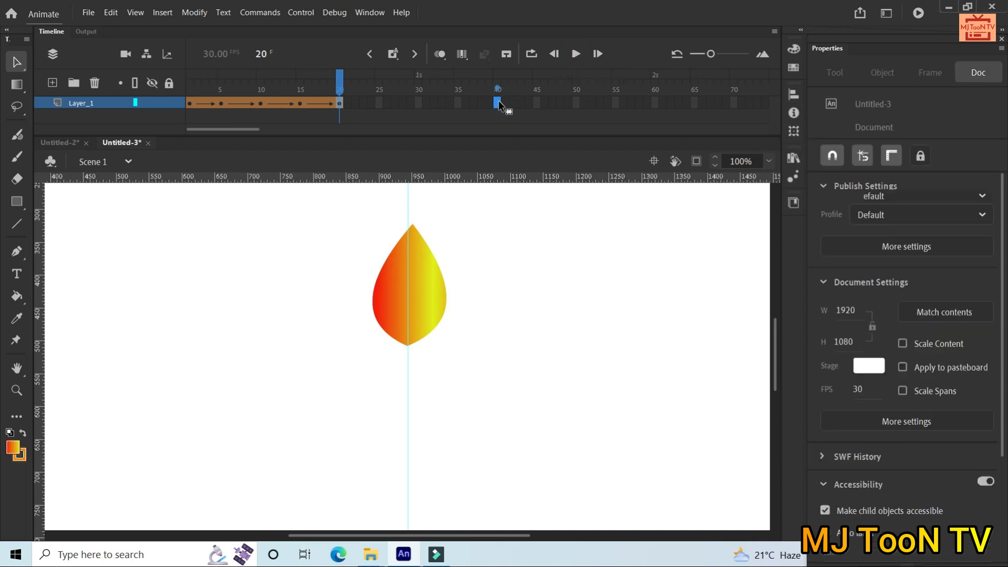
key("F5")
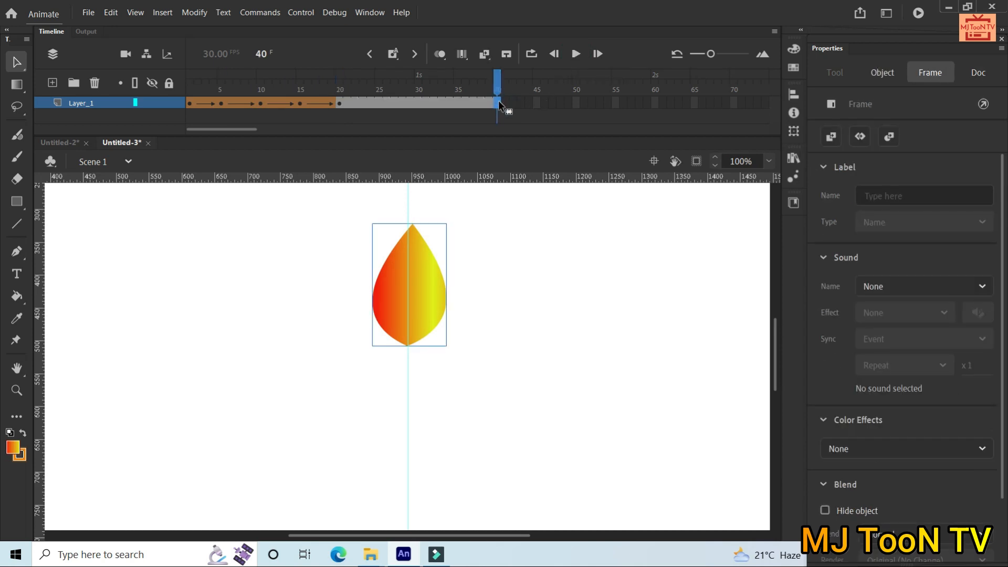
Try a keyframe at frame 25 with the flame tip bent to the left, shape-tweened from frame 20.
left_click(379, 102)
key("F6")
left_click(505, 260)
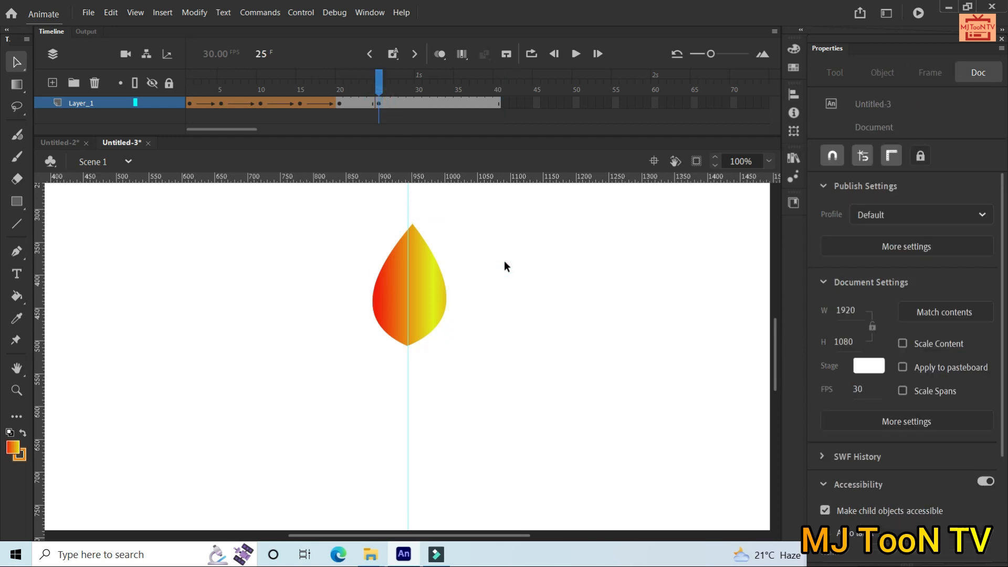
left_click_drag(413, 226, 364, 138)
key("ctrl+z")
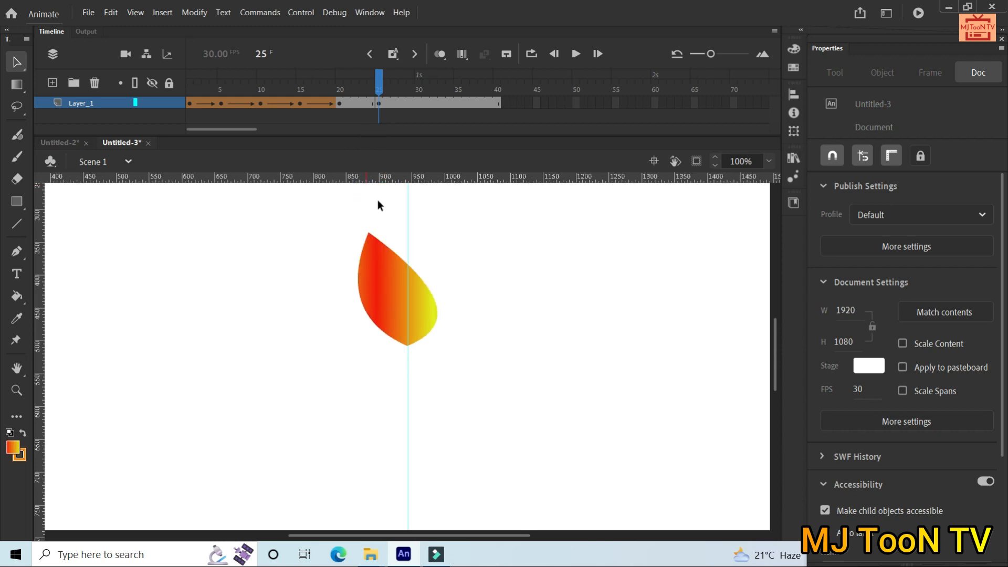
right_click(351, 103)
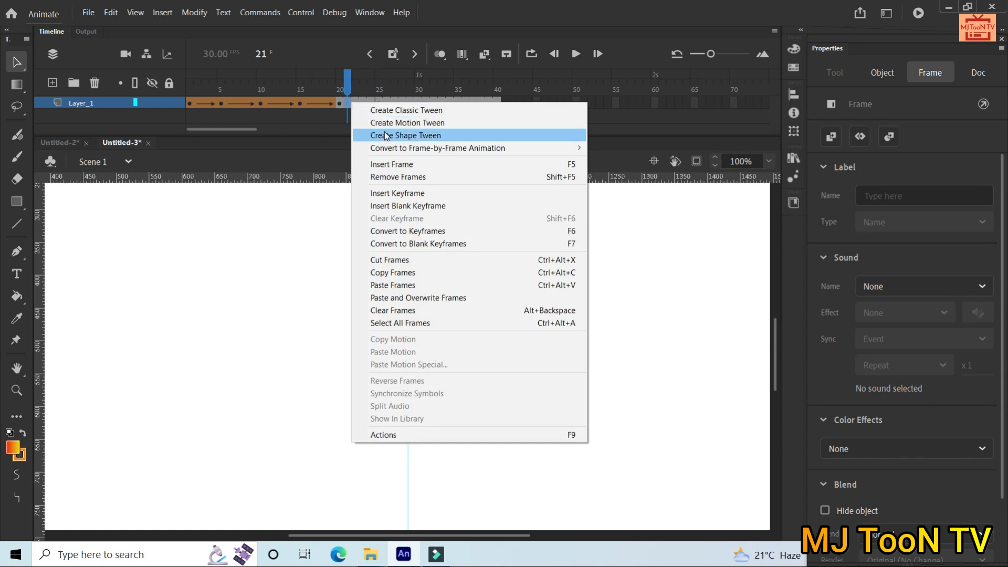
left_click(385, 135)
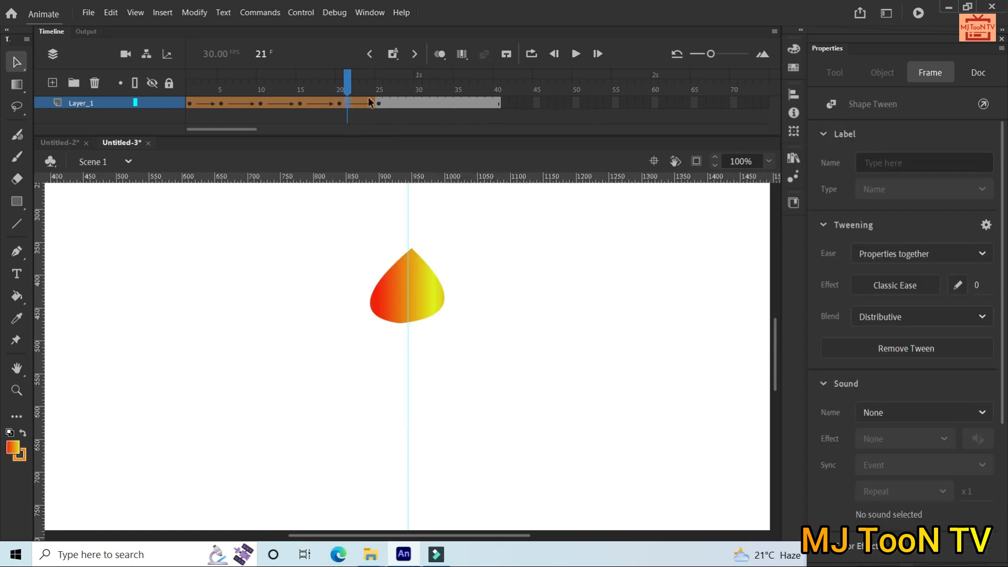
Undo the shape tween after frame 20 and the keyframe at frame 25.
mouse_move(349, 83)
left_mouse_down()
mouse_move(228, 82)
mouse_move(379, 83)
mouse_move(340, 80)
mouse_move(380, 82)
mouse_move(346, 87)
left_mouse_up()
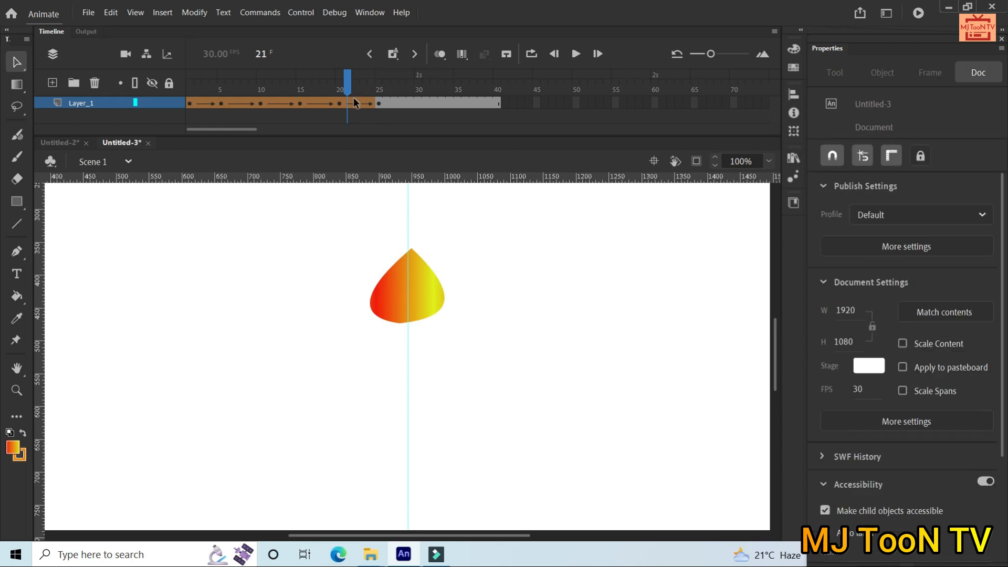
left_click(354, 100)
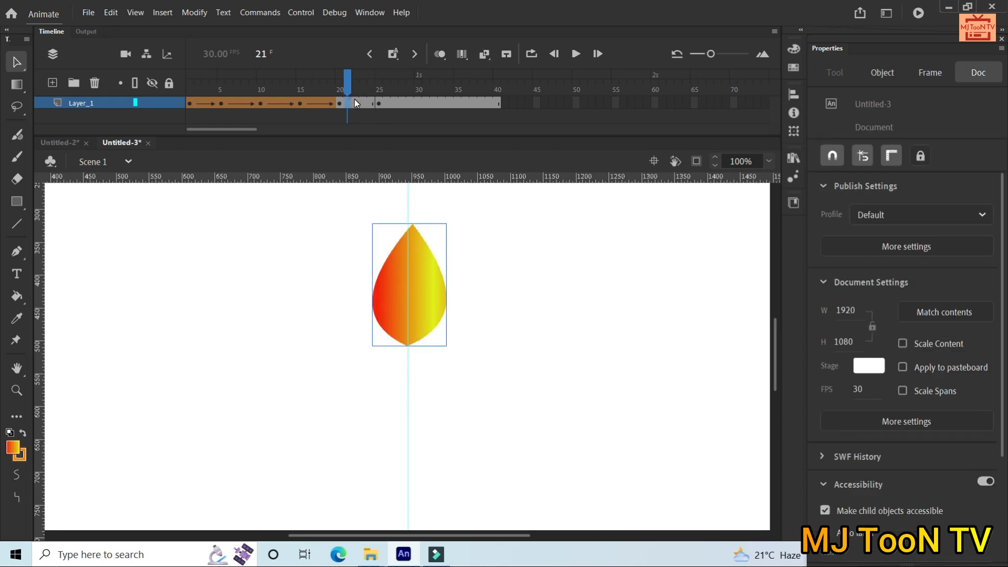
key("ctrl+z")
key("ctrl+z")
key("ctrl+z")
Insert keyframes at frames 21 and 25, shifting the flame tip slightly left at 21 and much farther left at 25.
left_click(348, 100)
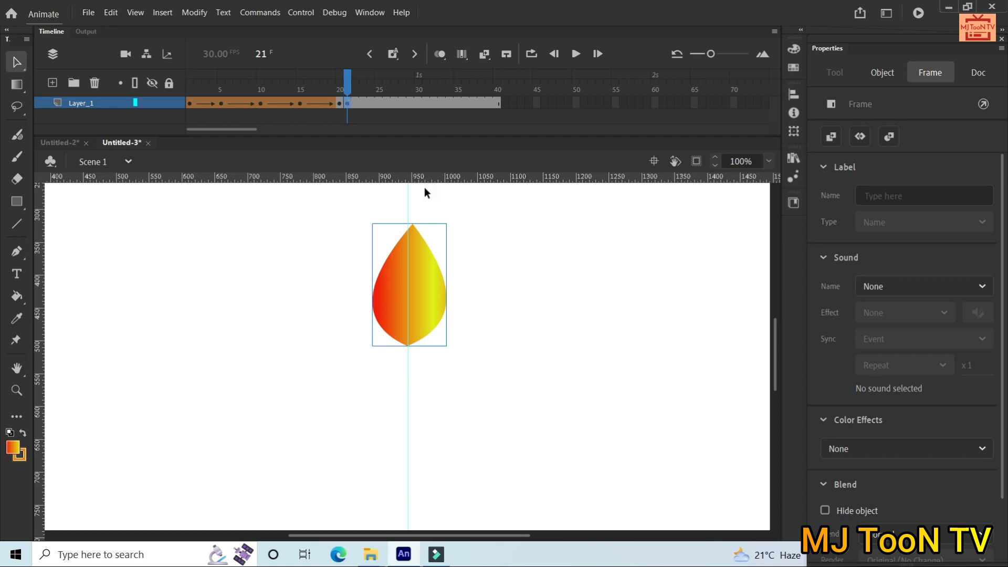
left_click(491, 271)
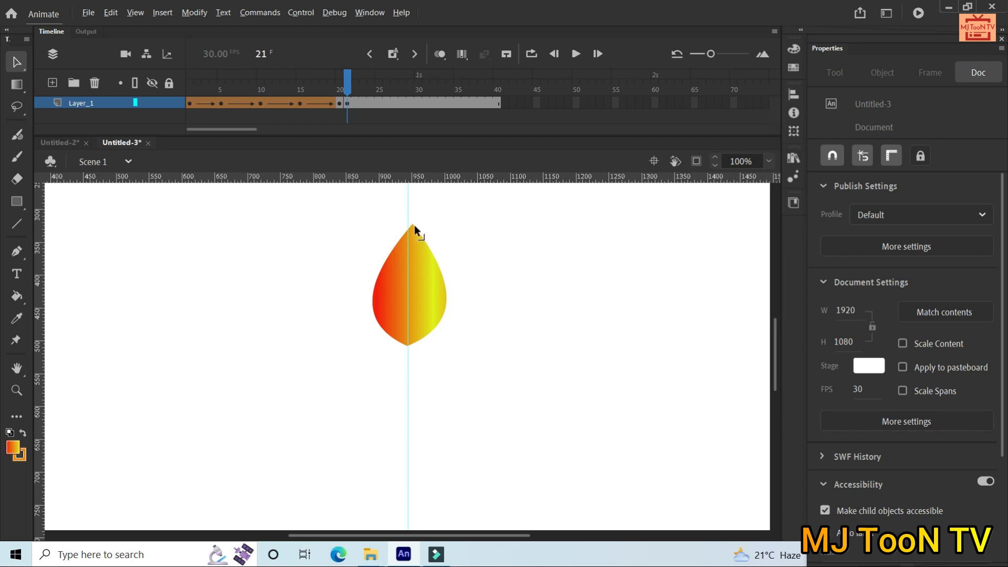
left_click_drag(413, 226, 401, 226)
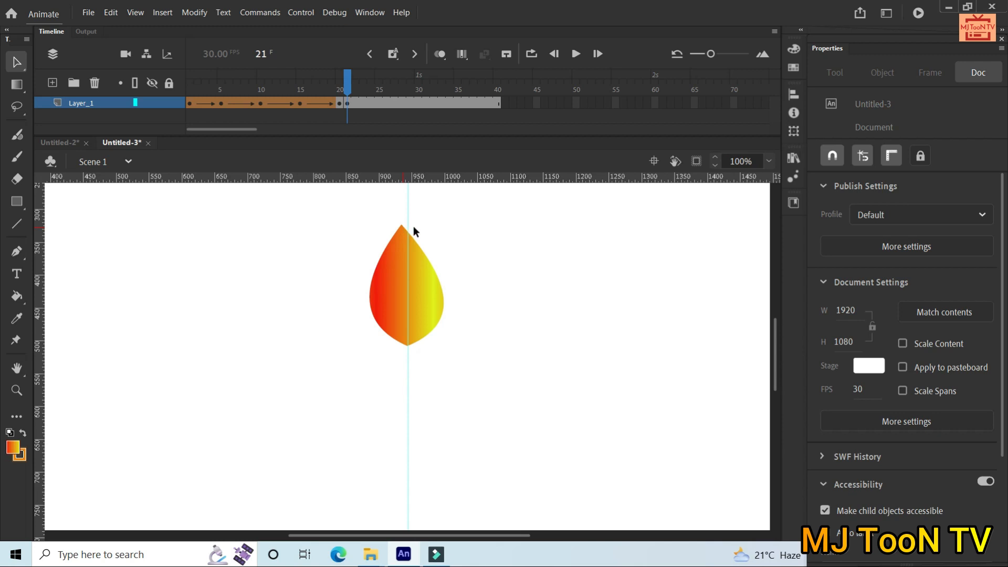
left_click(380, 100)
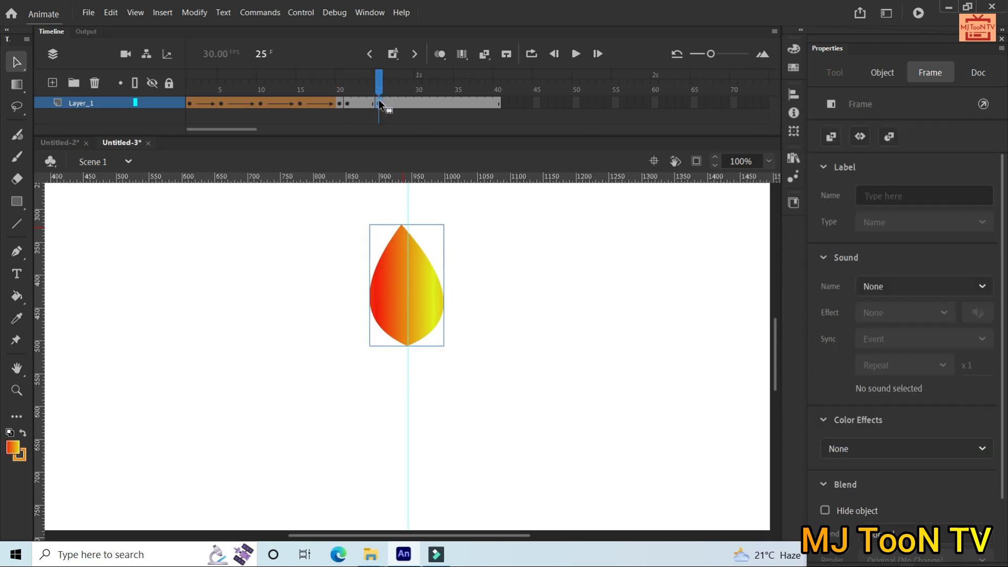
left_click(580, 313)
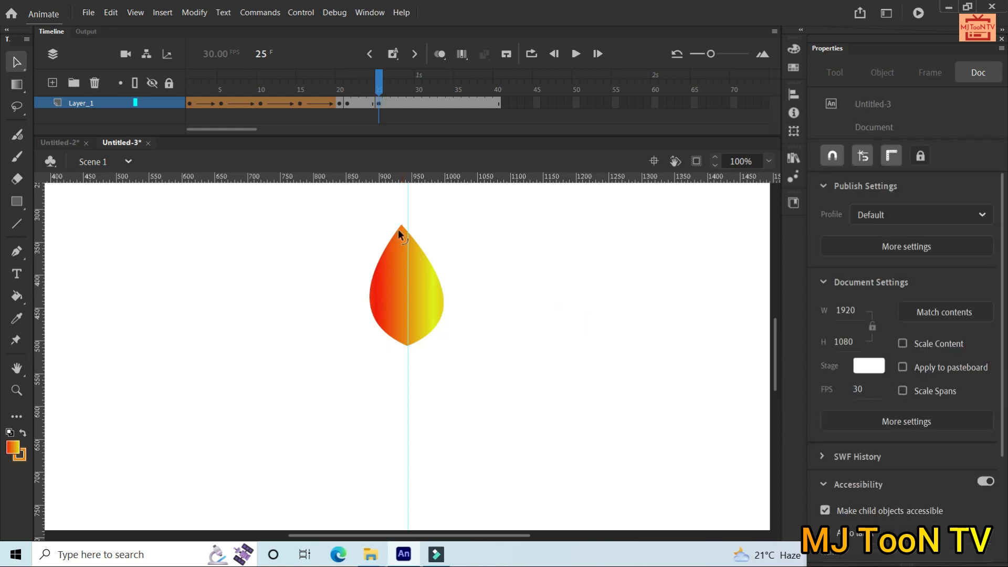
left_click_drag(399, 224, 362, 235)
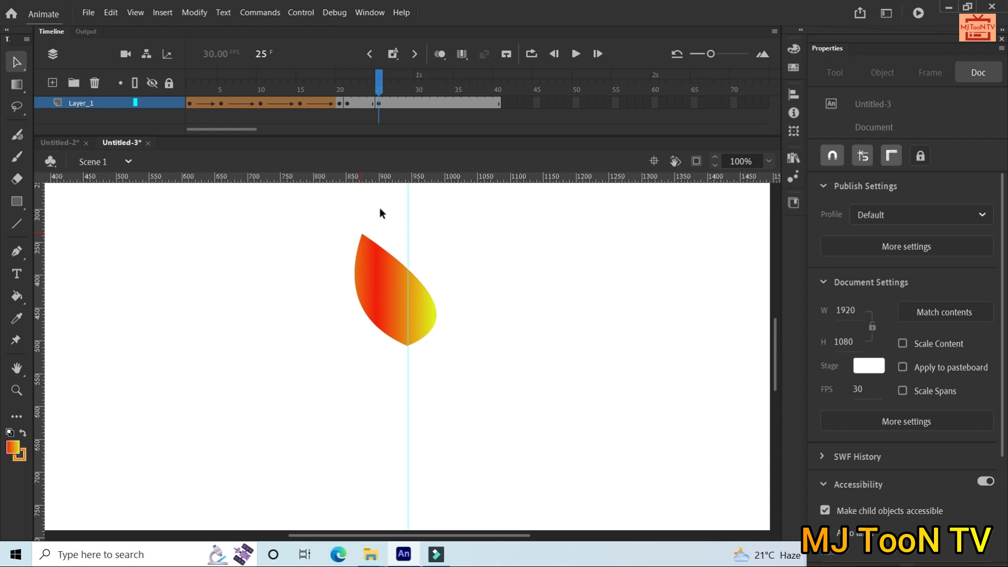
Insert keyframes at frames 30 and 35, lowering the flame tip near the guide at 30 and bending it left at 35.
left_click(415, 103)
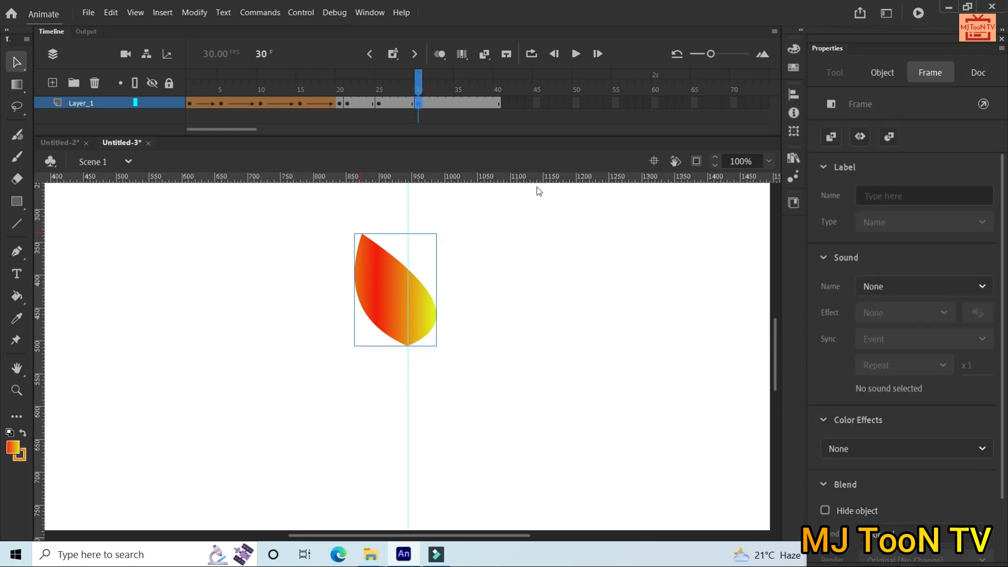
left_click(415, 256)
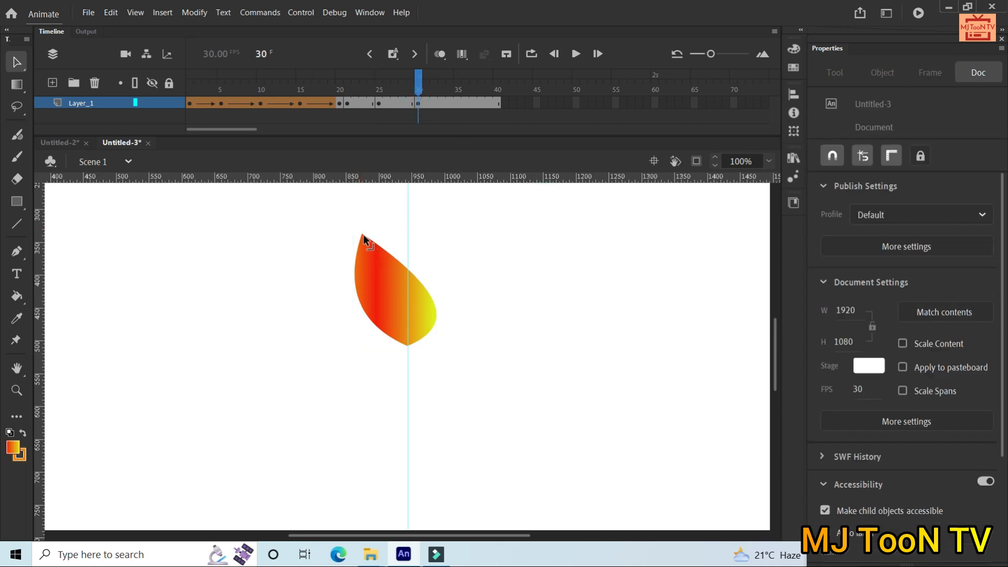
mouse_move(361, 234)
left_mouse_down()
mouse_move(365, 263)
mouse_move(398, 257)
left_mouse_up()
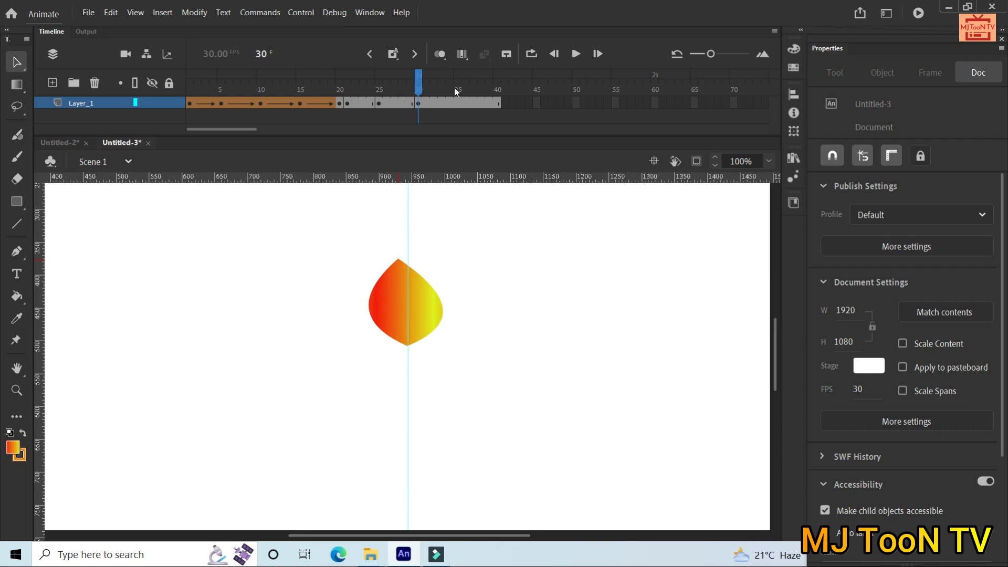
left_click(458, 103)
key("F6")
left_click(644, 313)
left_click_drag(398, 256, 378, 254)
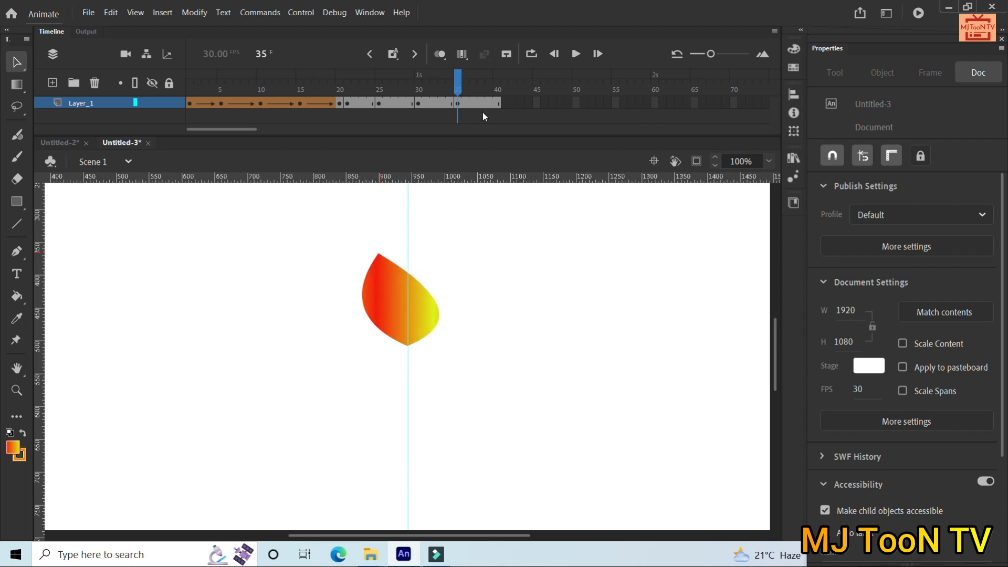
Copy the flame keyframe at frame 21 to frame 40.
left_click(349, 103)
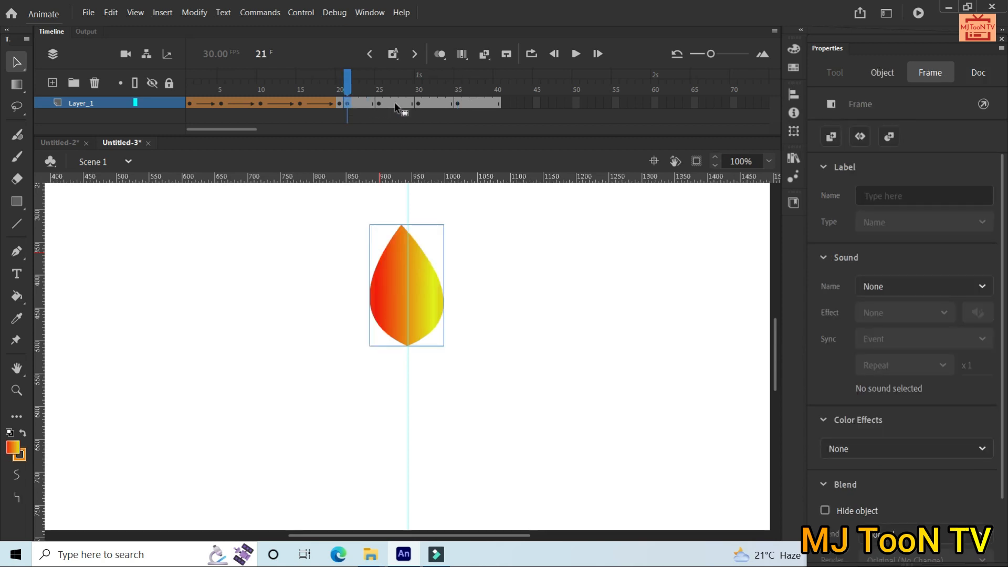
left_click(497, 103)
Create shape tweens between the flame keyframes at frames 21 and 25 and at frames 25 and 30.
left_click(364, 104)
right_click(364, 103)
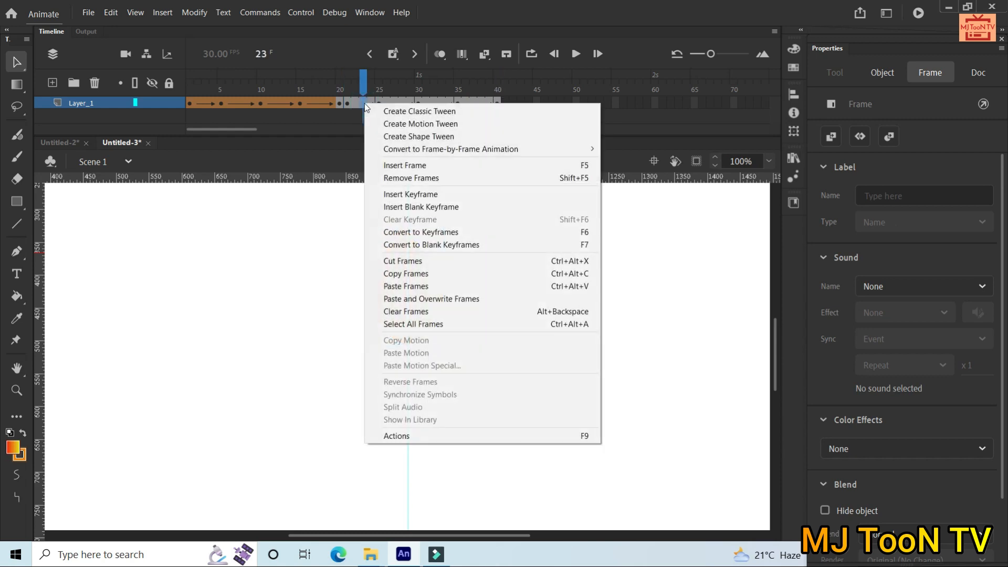
left_click(400, 137)
left_click(394, 103)
right_click(395, 104)
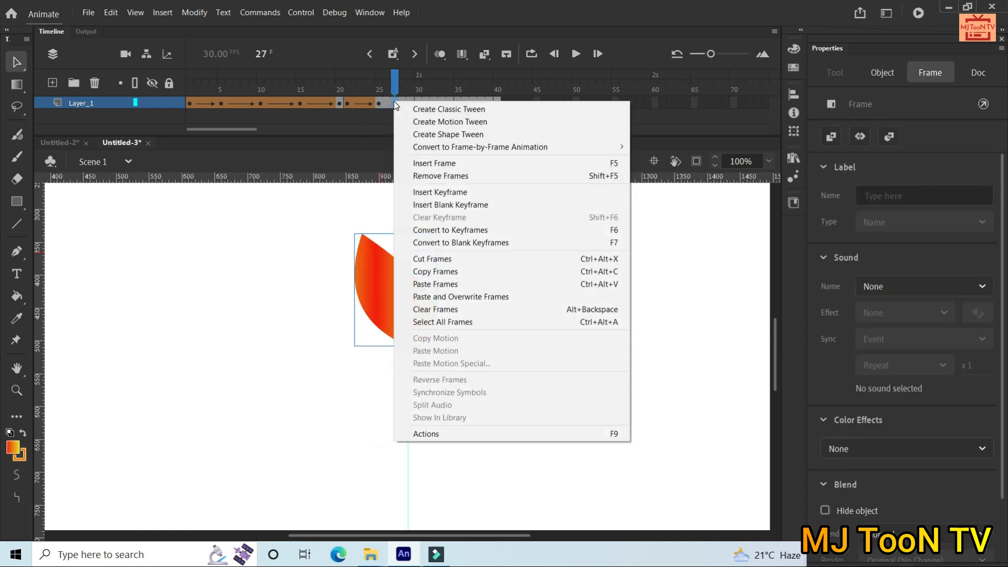
left_click(427, 133)
Create shape tweens between the flame keyframes at frames 30 and 35 and at frames 35 and 40.
left_click(434, 103)
right_click(434, 104)
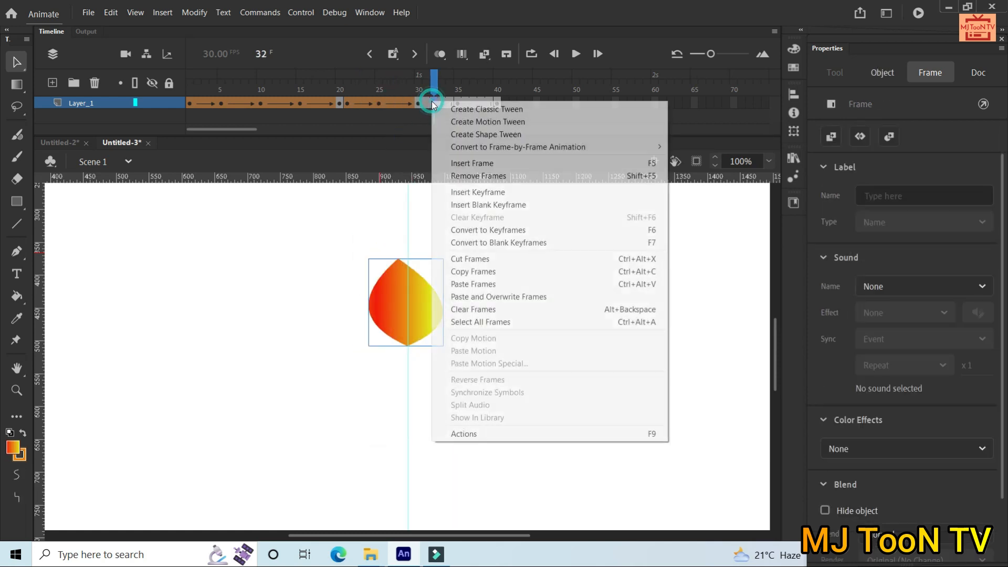
left_click(450, 135)
left_click(472, 103)
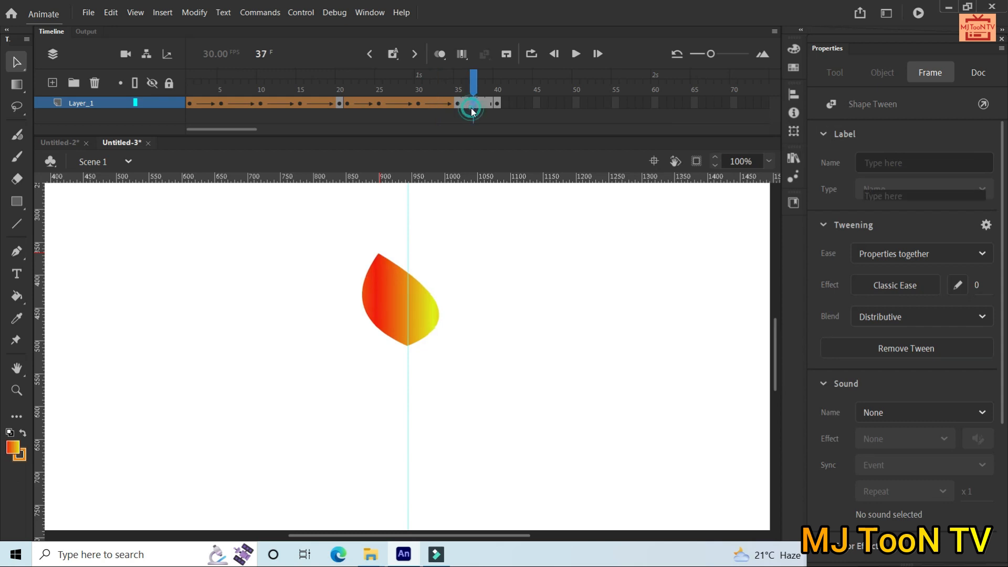
right_click(471, 104)
left_click(509, 139)
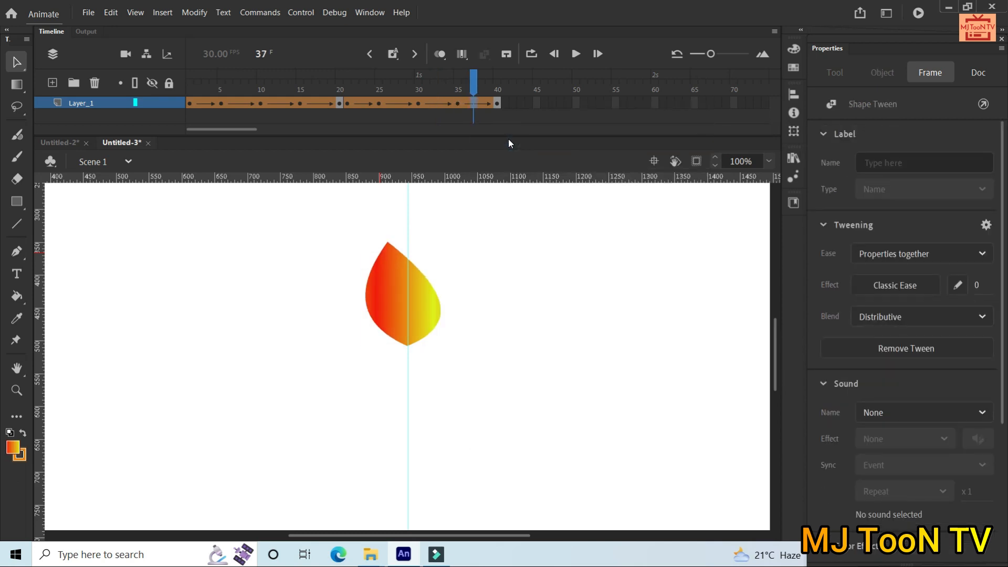
Apply shape tweens to the remaining untweened flame keyframes at frames 40 and 20.
left_click(498, 105)
right_click(498, 105)
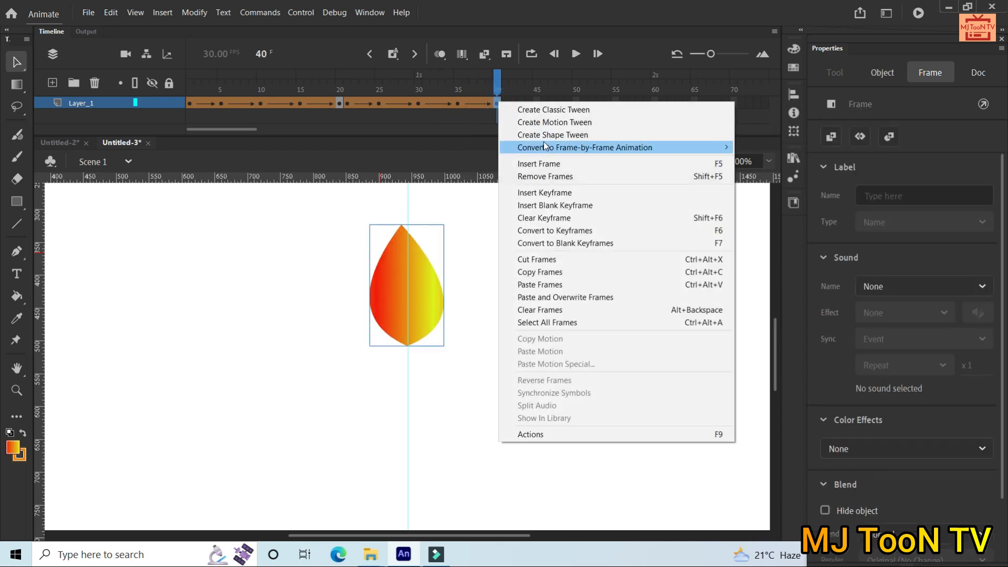
left_click(542, 136)
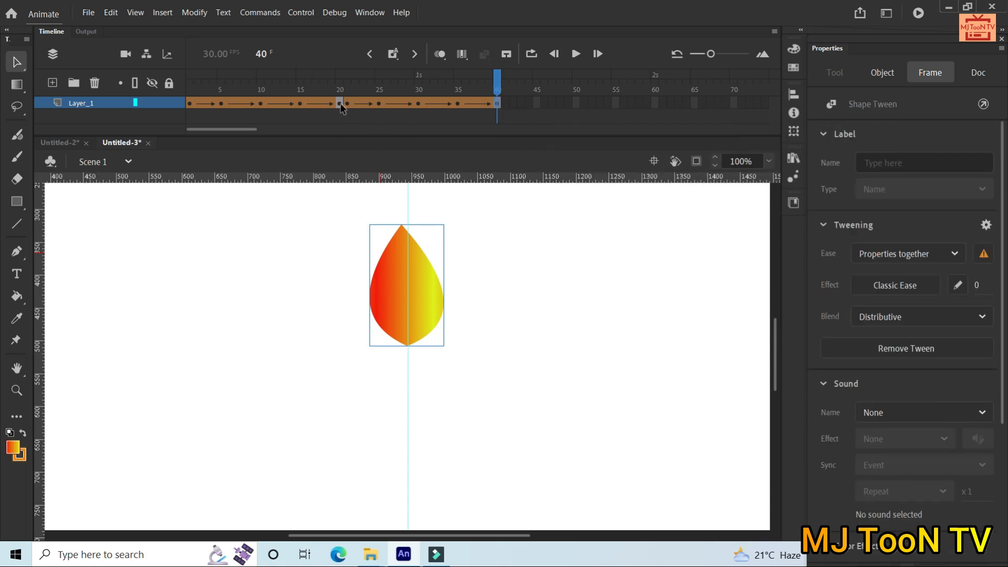
left_click(341, 103)
right_click(340, 102)
left_click(366, 140)
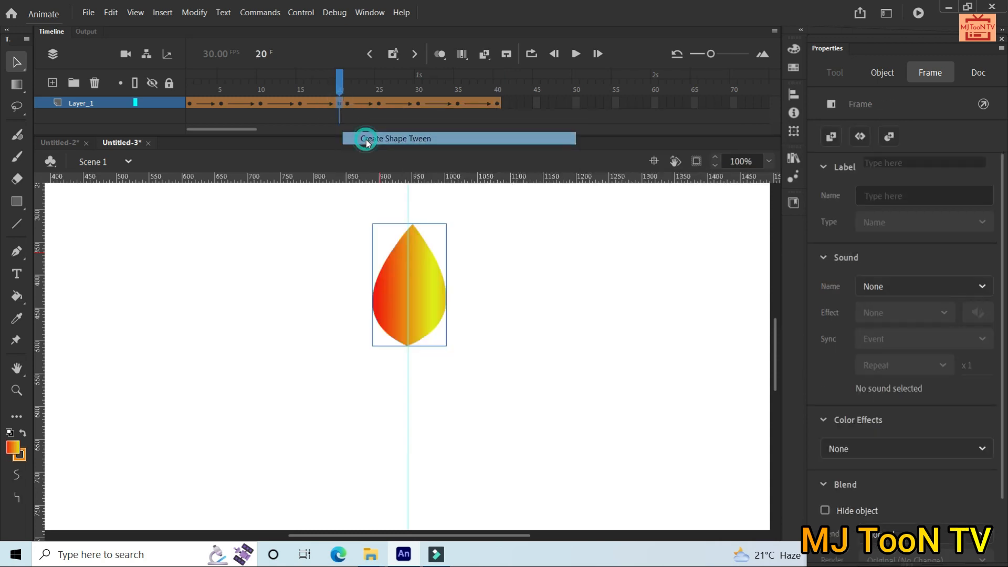
Play the 40-frame flame animation, test the movie to check the flicker, and close the preview.
left_click(576, 53)
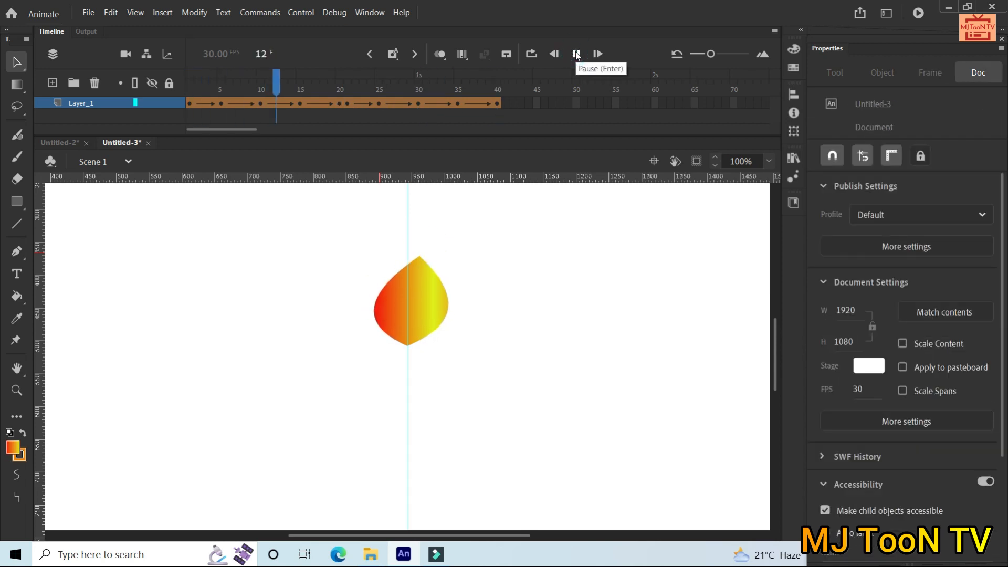
left_click(576, 54)
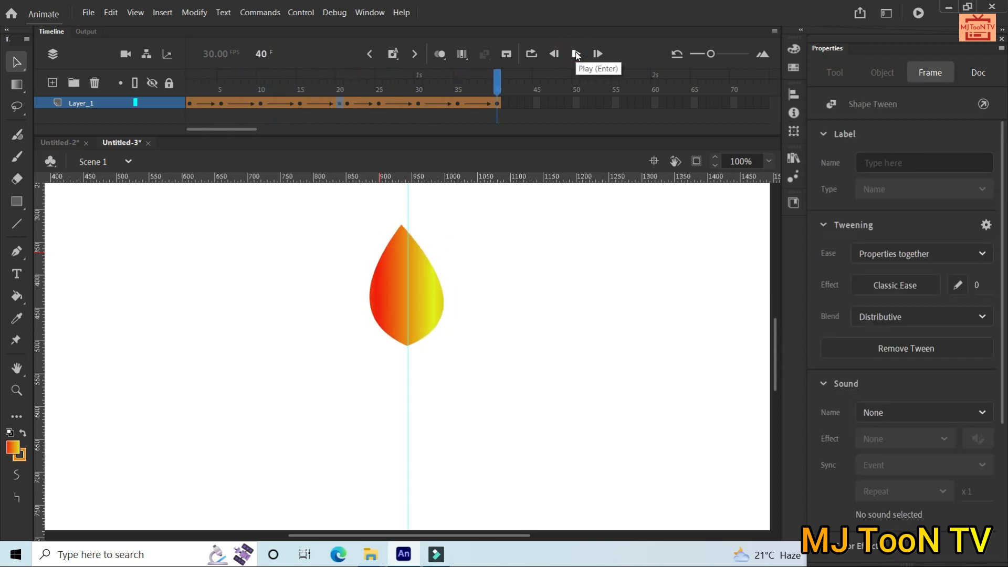
key("ctrl+Return")
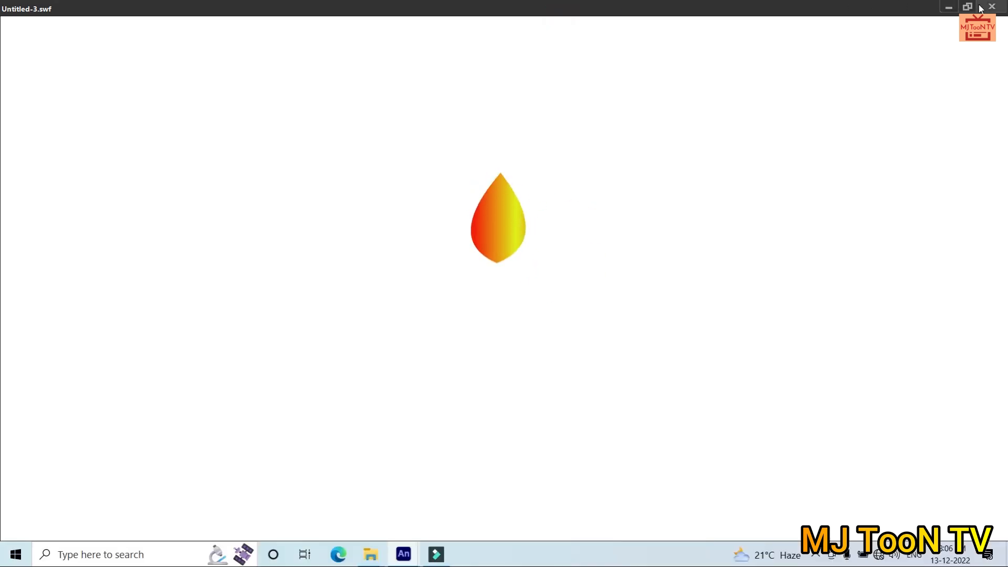
left_click(981, 6)
Lengthen the first two shape tweens by two frames each, so their end keyframes fall on frames 7 and 14.
left_click(205, 103)
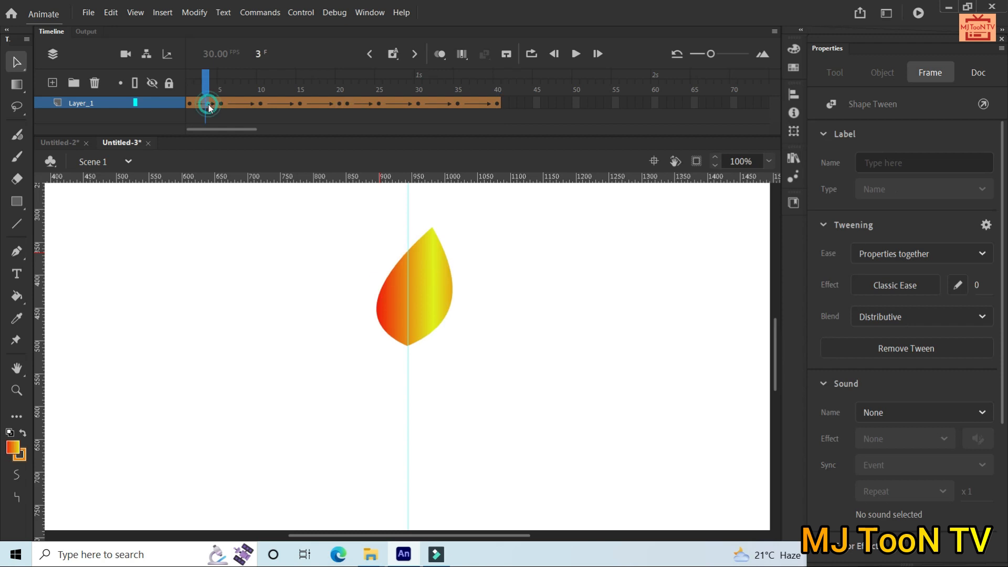
key("F5")
key("F5")
key("F5")
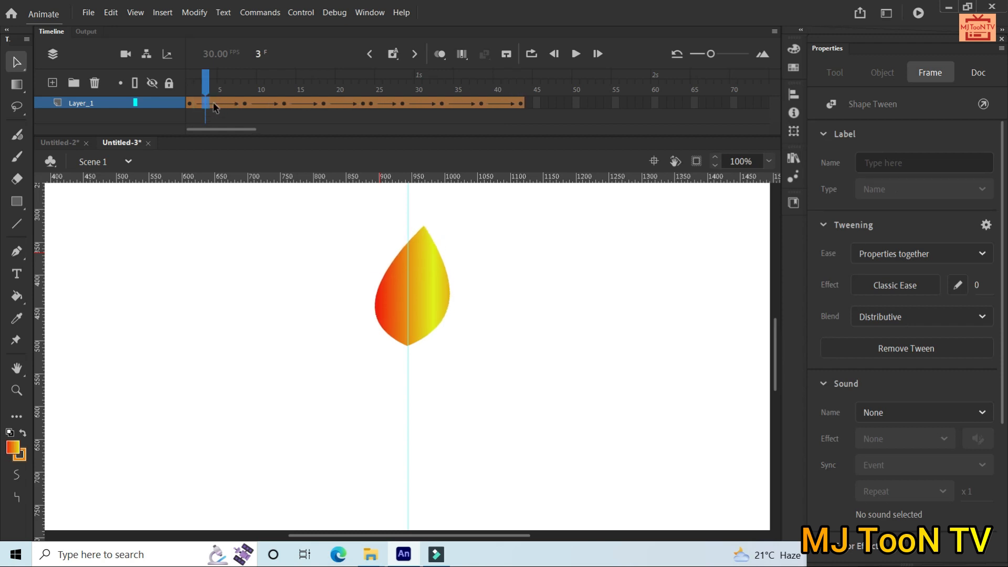
key("shift+F5")
left_click(249, 106)
key("F5")
key("F5")
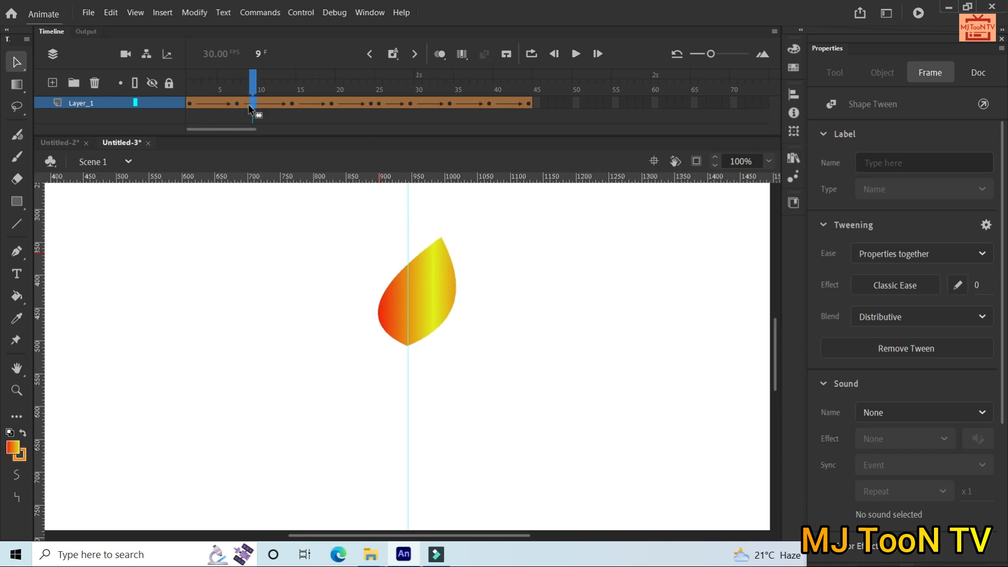
Add two frames to the shape tween starting at frame 14 and three frames to the one starting at frame 21.
left_click(297, 105)
key("F5")
key("F5")
left_click(364, 103)
key("F5")
key("F5")
key("F5")
Add three frames to the shape tween starting at frame 30, so its end keyframe falls on frame 37.
left_click(436, 103)
key("F5")
key("F5")
key("F5")
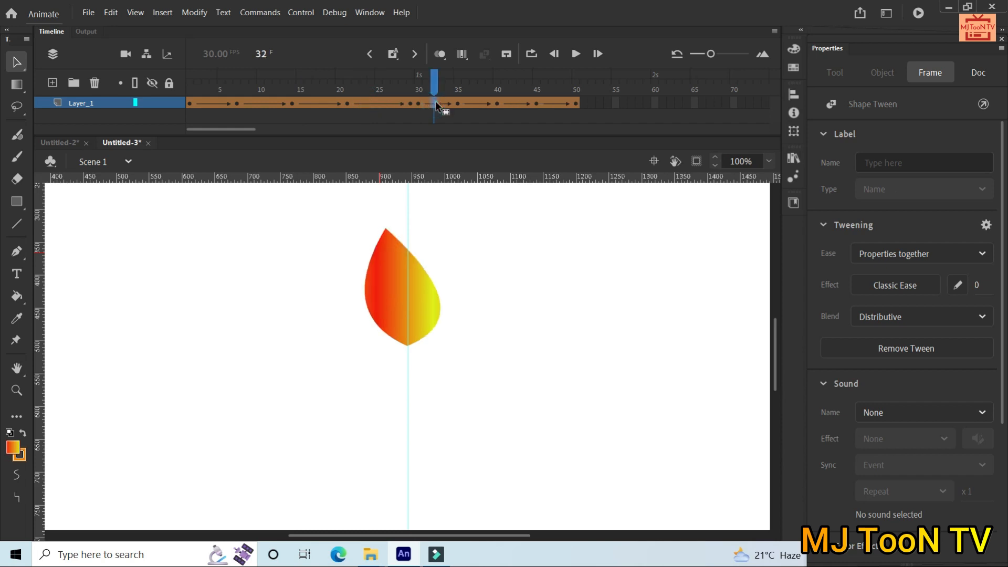
Add two frames each to the shape tweens starting at frames 37 and 44, so their end keyframes fall on frames 44 and 51.
left_click(490, 110)
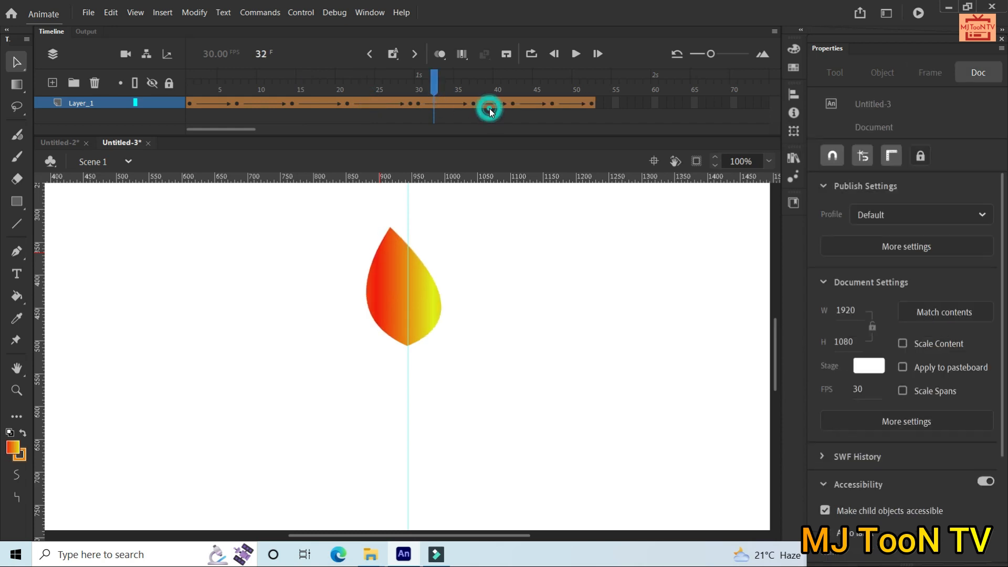
left_click(490, 104)
key("F5")
key("F5")
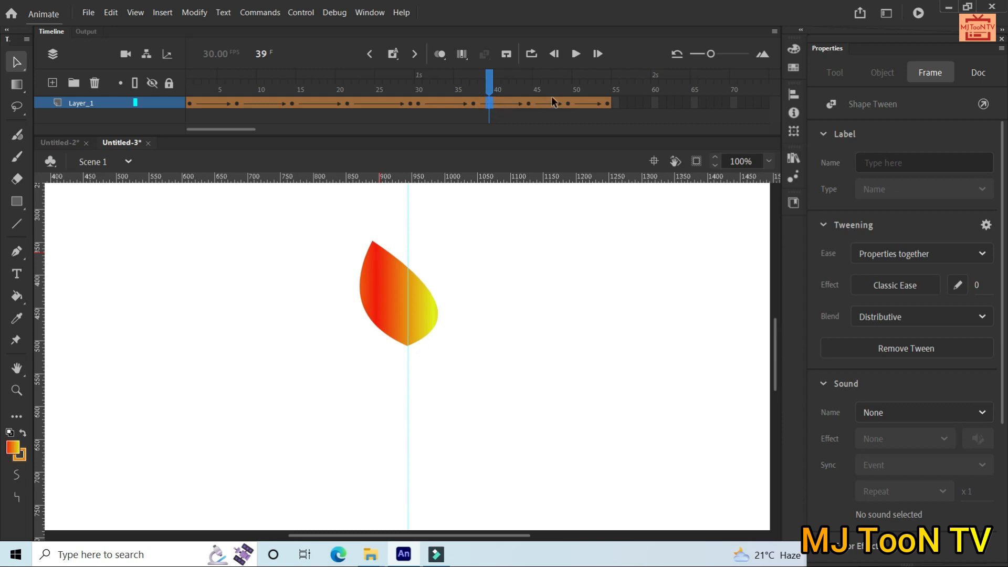
left_click(545, 103)
key("F5")
key("F5")
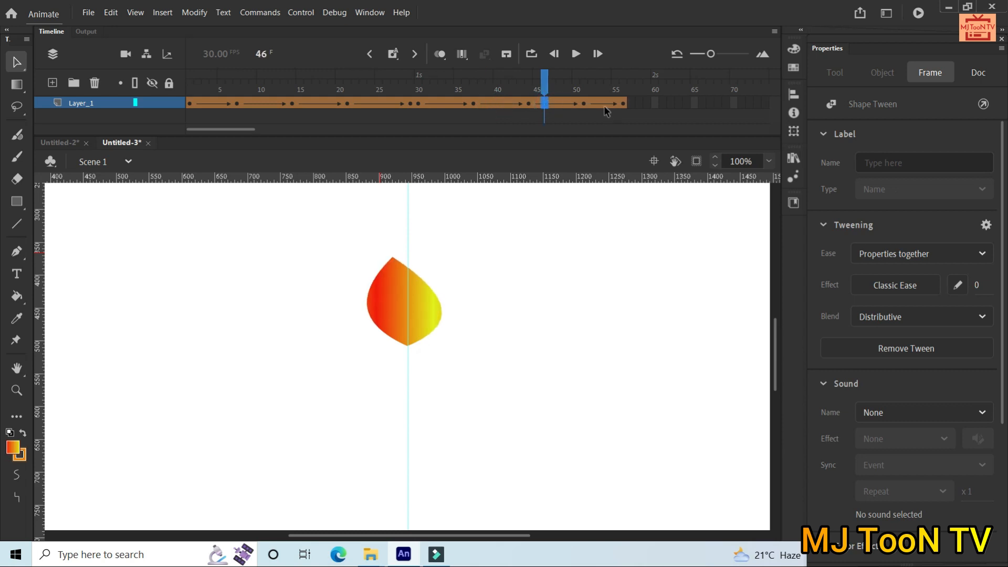
Add three frames to the shape tween starting at frame 51 and one frame to the first tween, extending the animation to frame 60.
left_click(604, 105)
key("F5")
key("F5")
key("F5")
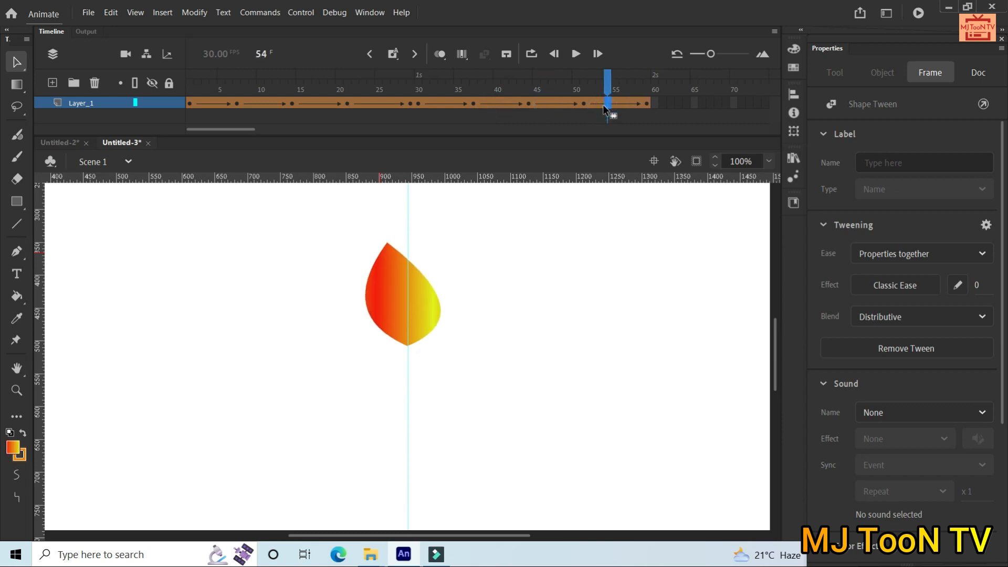
left_click(564, 103)
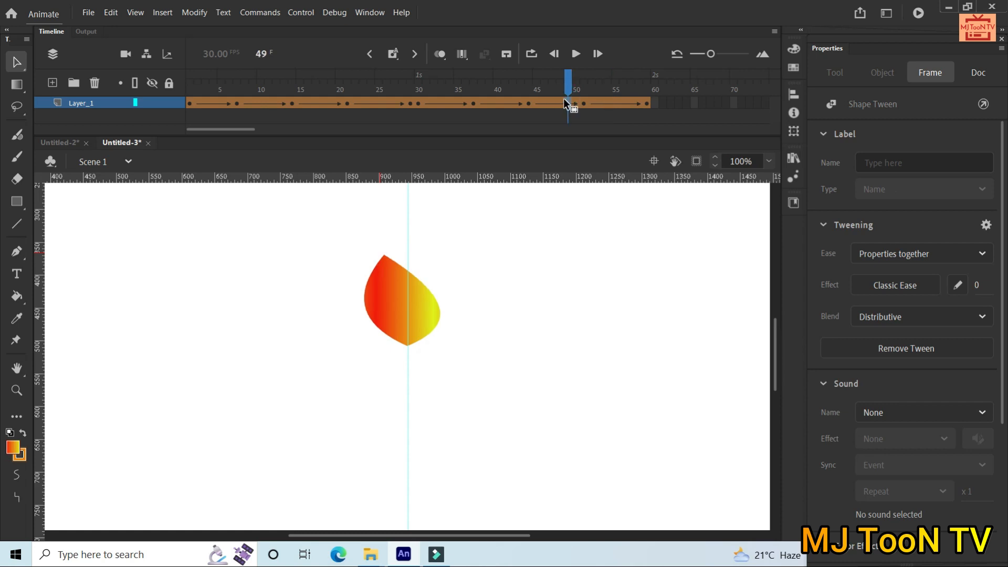
left_click(210, 103)
key("F5")
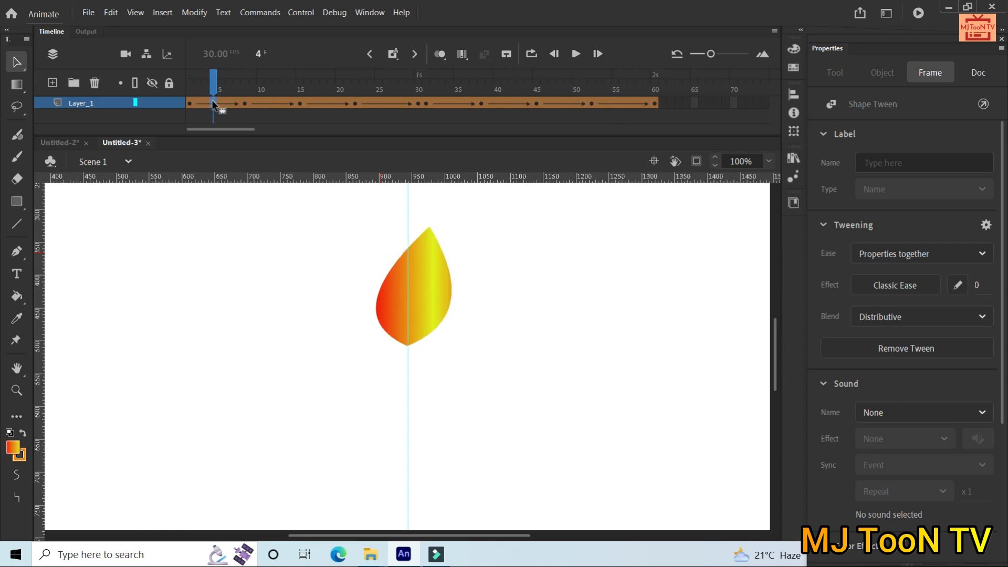
Test the movie to check the slowed flicker, close the preview, and play the flame animation on the timeline.
left_click(541, 264)
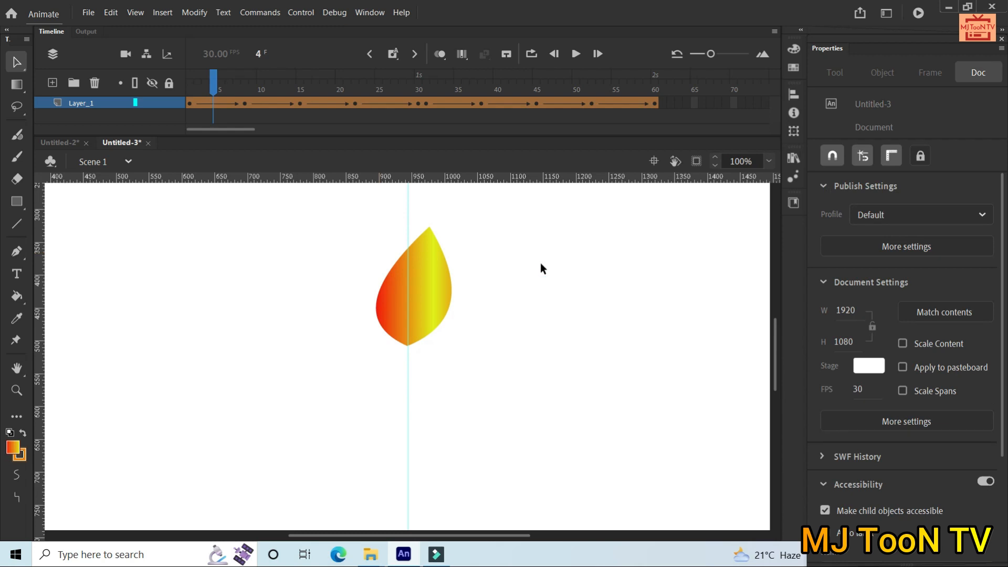
key("ctrl+Return")
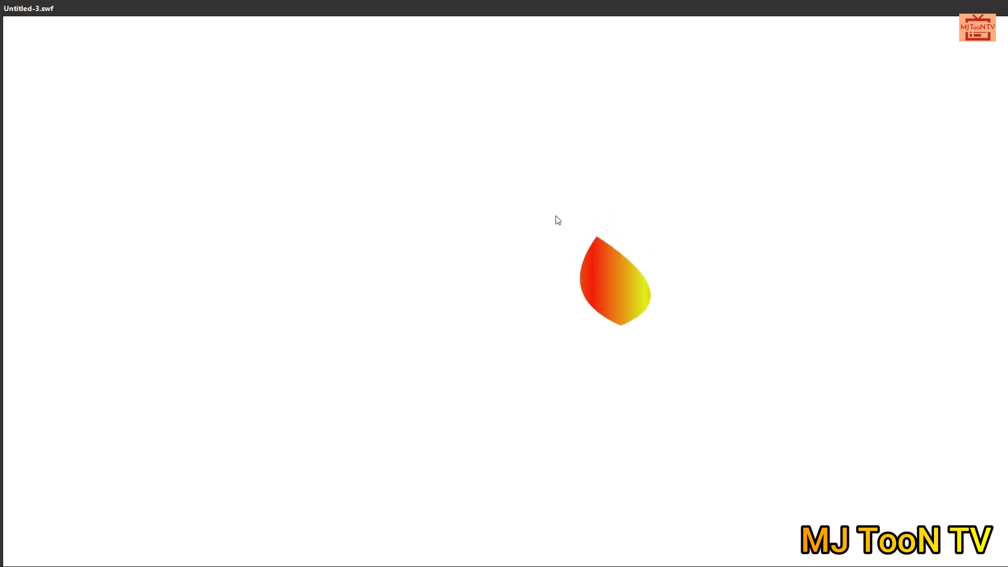
double_click(496, 10)
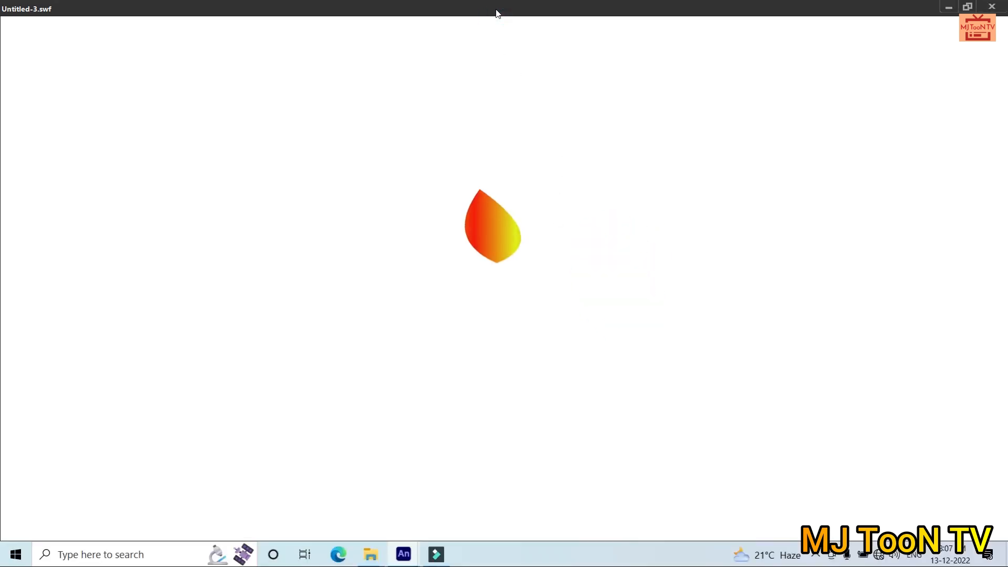
left_click(999, 7)
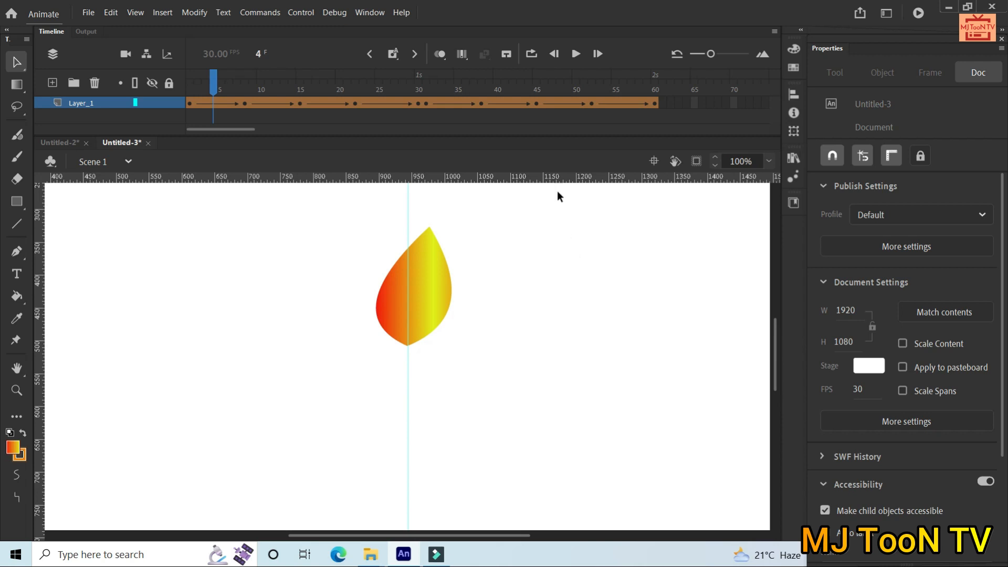
left_click(577, 54)
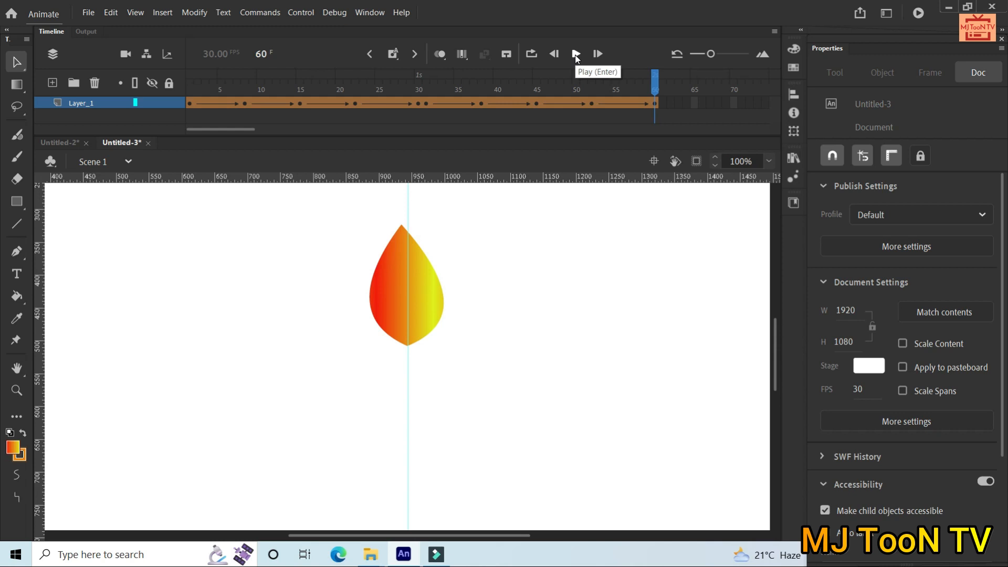
Cut all the flame animation frames, 1 to 60, from Layer_1 of Scene 1.
left_click(190, 104)
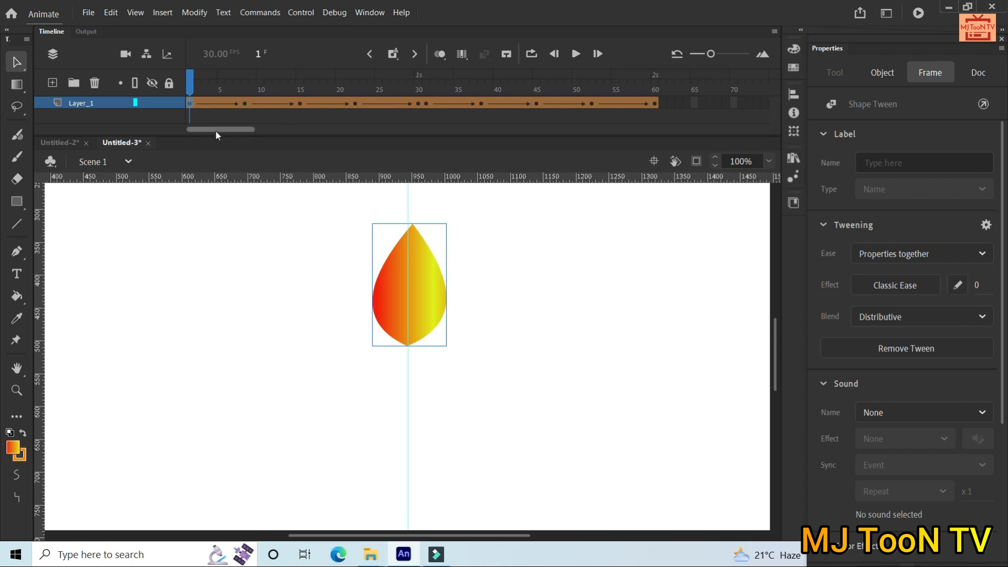
left_click(282, 270)
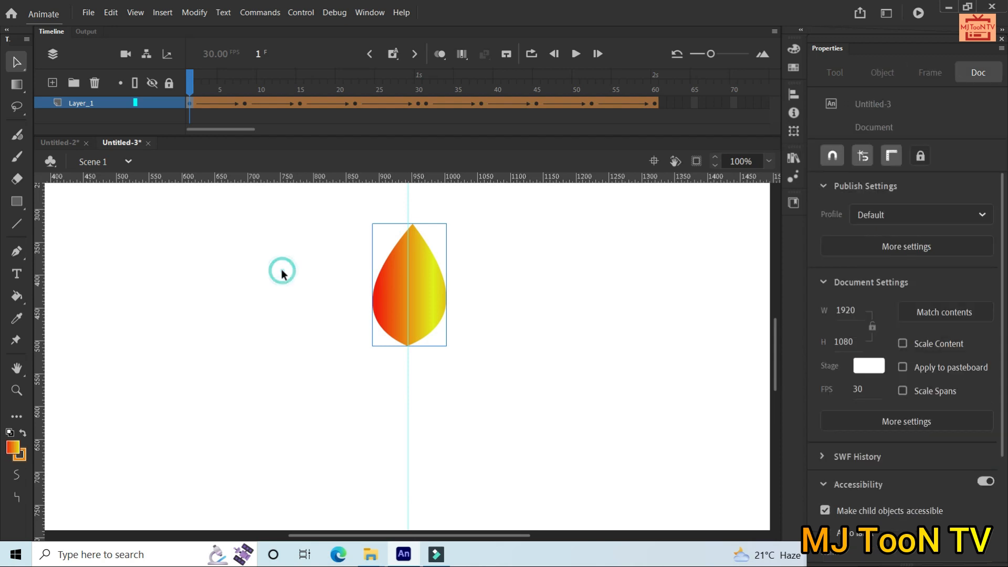
left_click(190, 104)
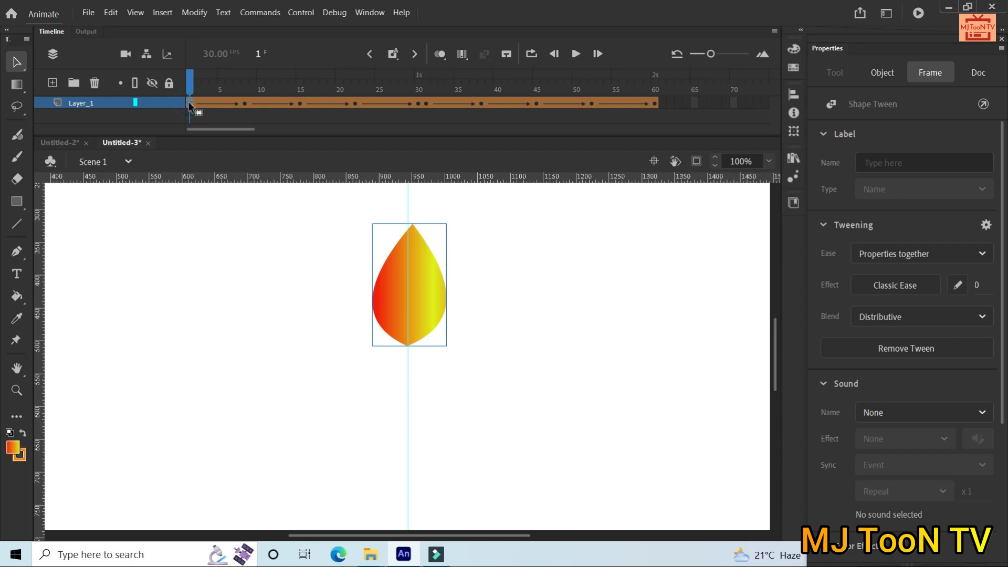
left_click(655, 103)
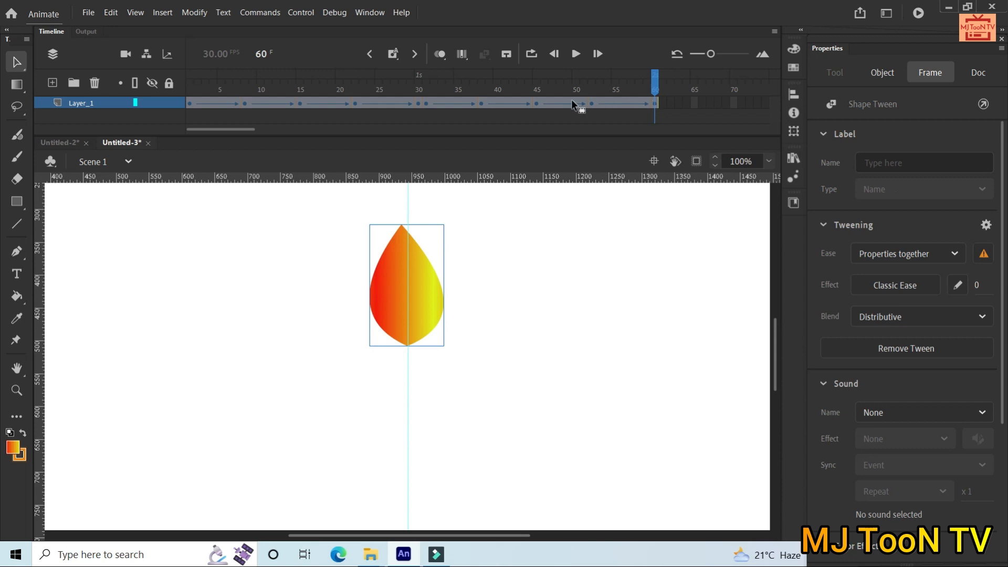
right_click(456, 103)
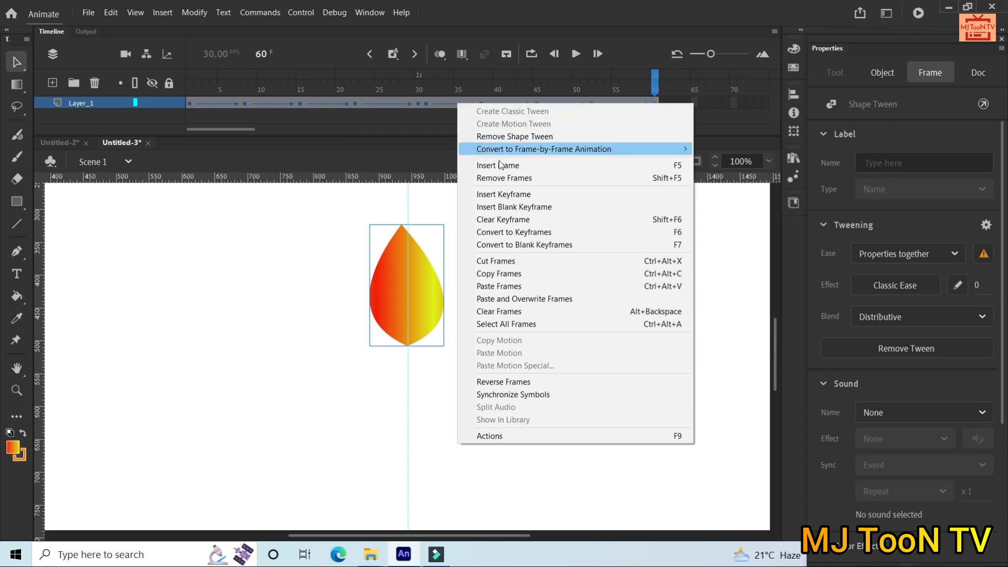
left_click(495, 263)
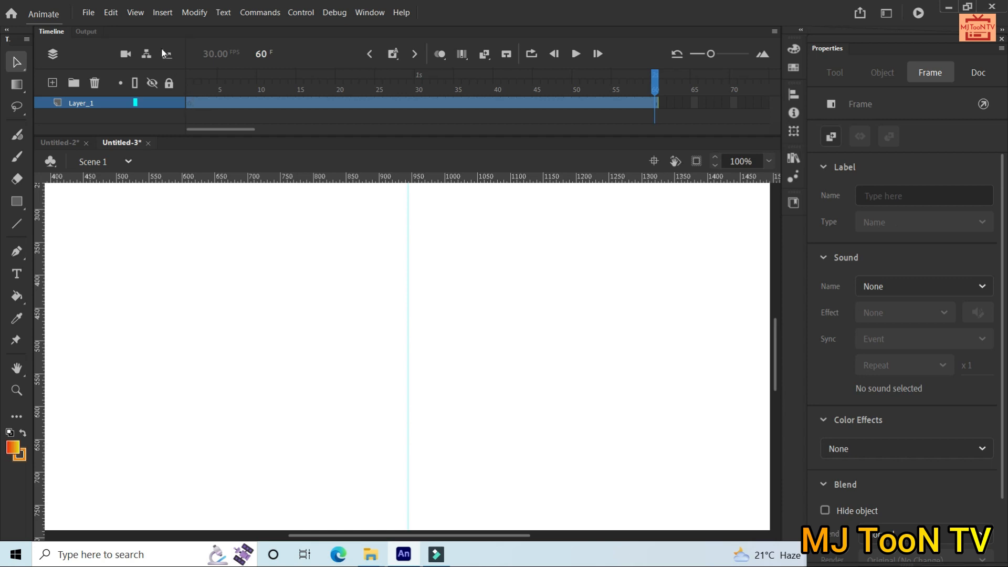
Create a new symbol named candle with the type Movie Clip.
left_click(163, 13)
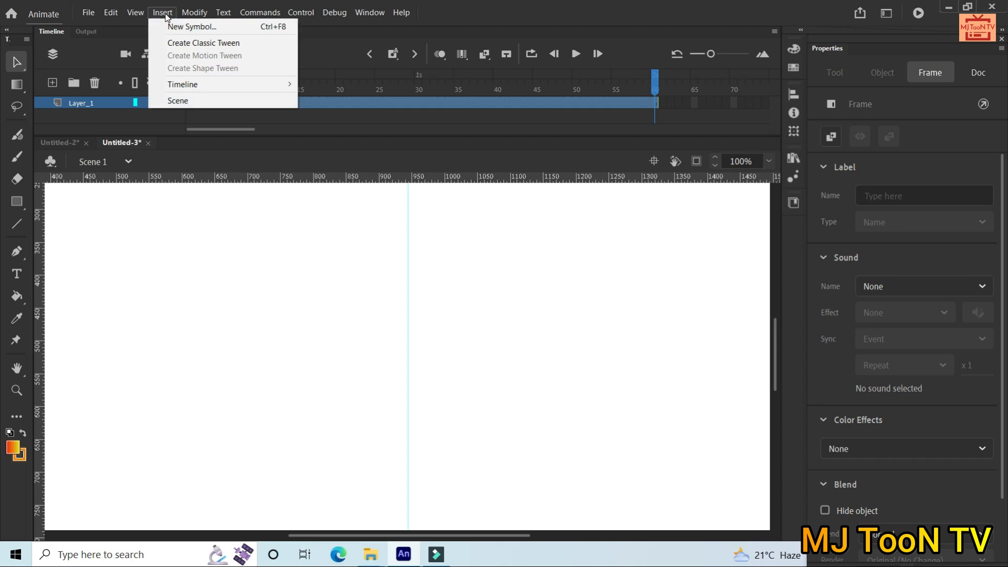
left_click(217, 13)
left_click(163, 13)
left_click(177, 27)
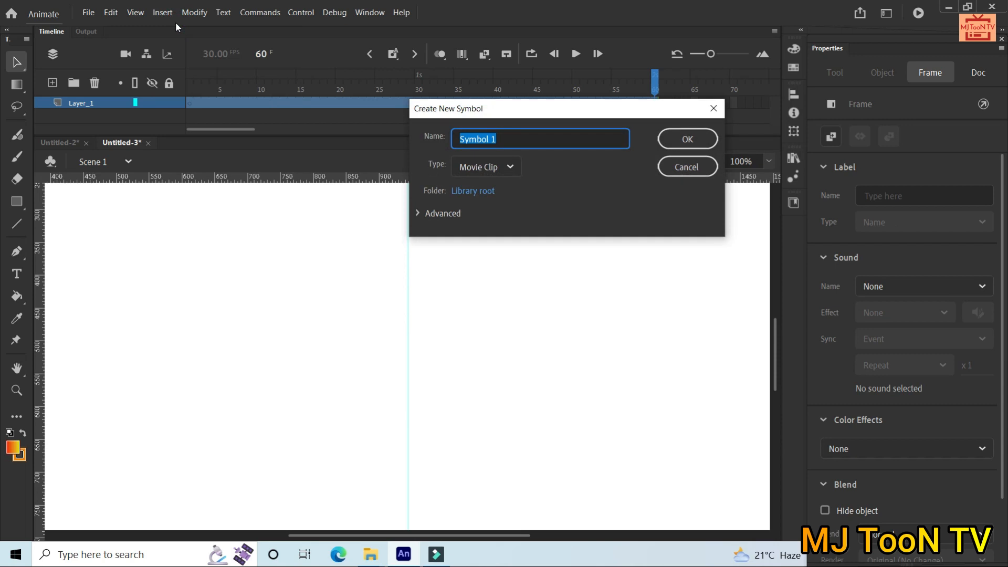
type("candle")
left_click(510, 164)
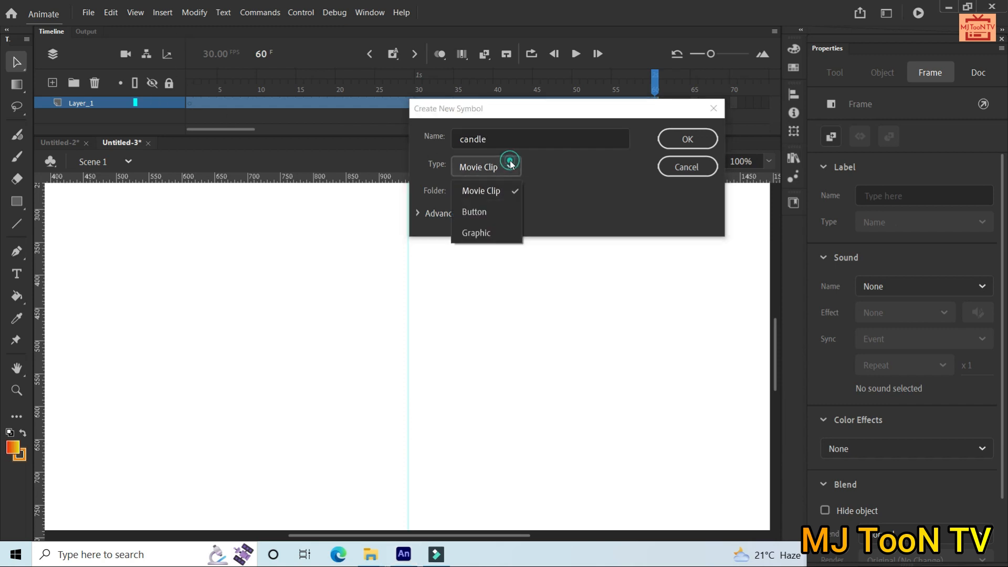
left_click(490, 191)
left_click(678, 140)
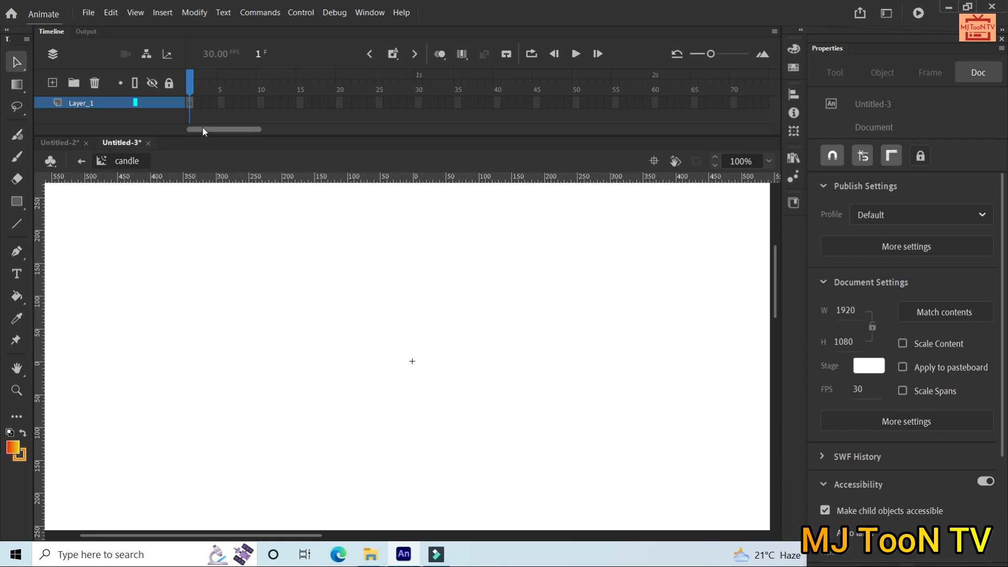
Paste the cut flame frames at frame 1 of the candle symbol and play its animation.
left_click(189, 103)
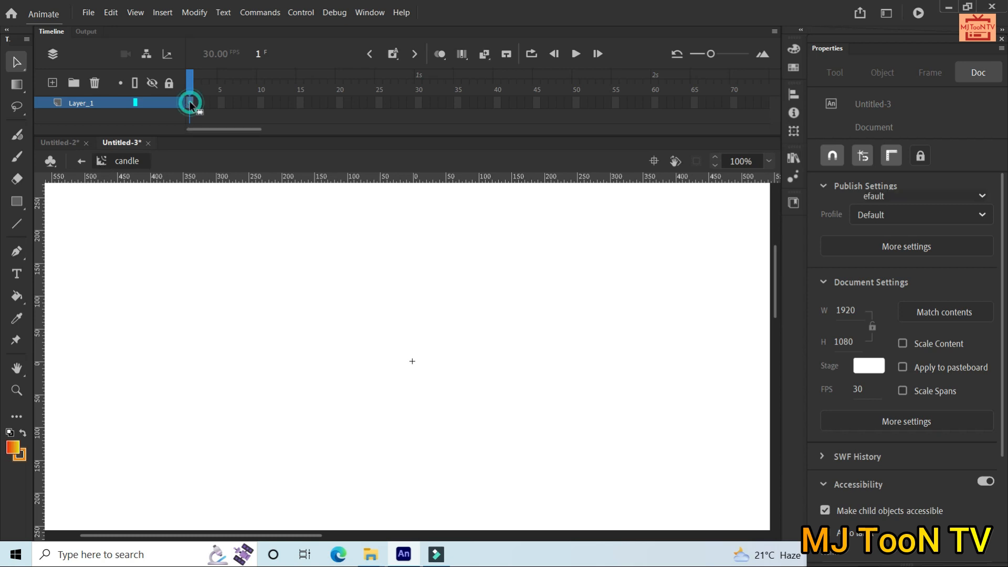
right_click(190, 104)
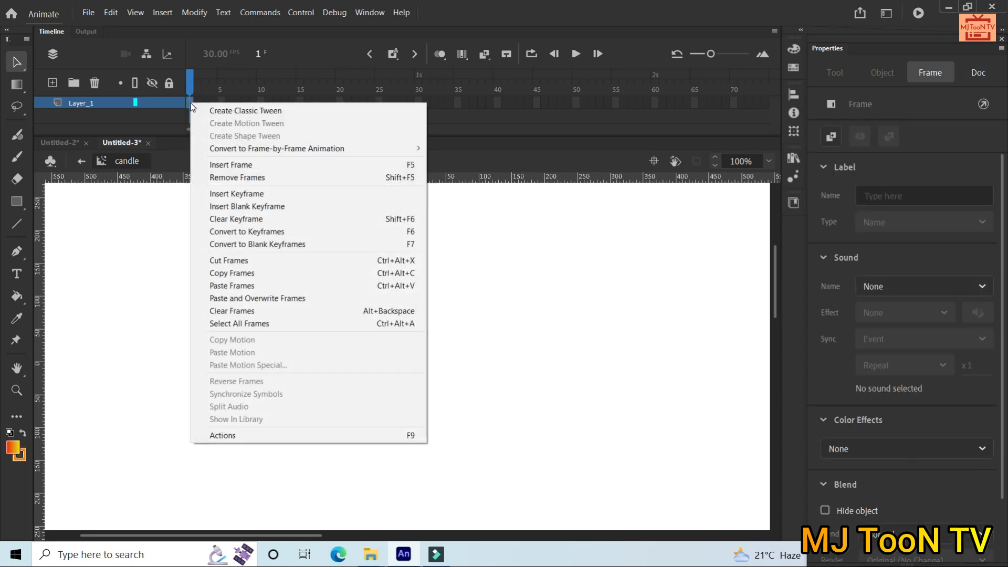
left_click(241, 288)
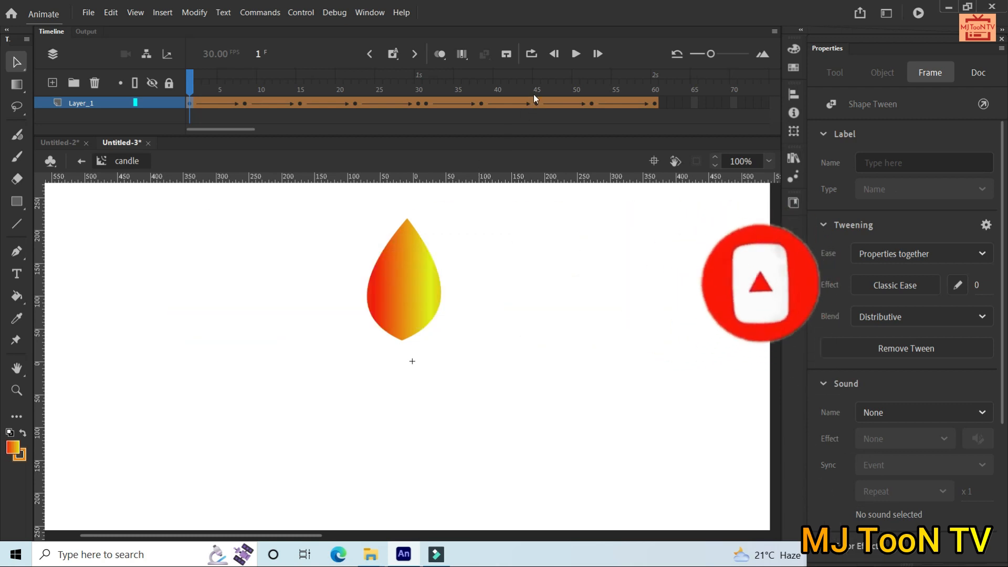
left_click(575, 53)
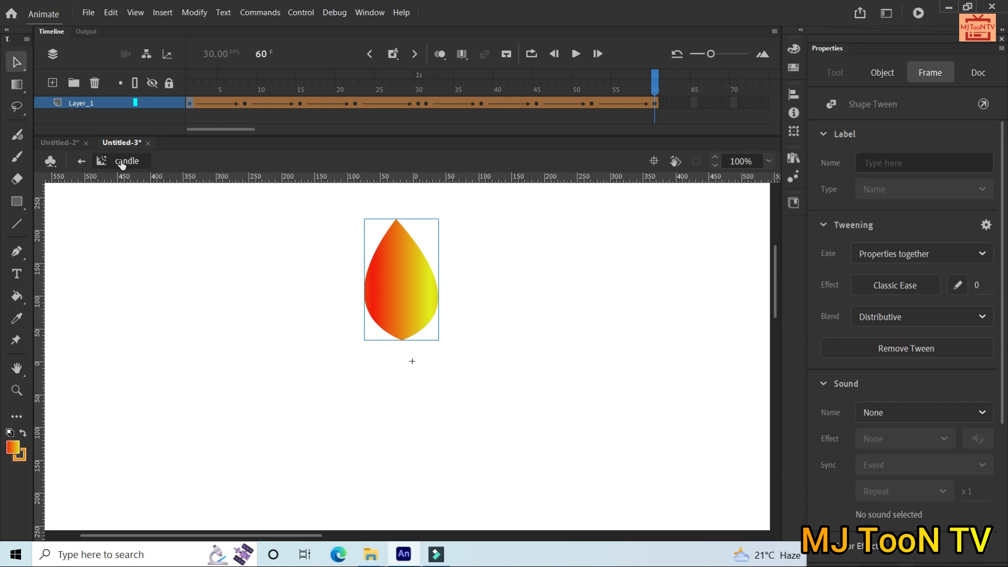
Return to Scene 1 and remove the vertical guide from the stage.
left_click(81, 163)
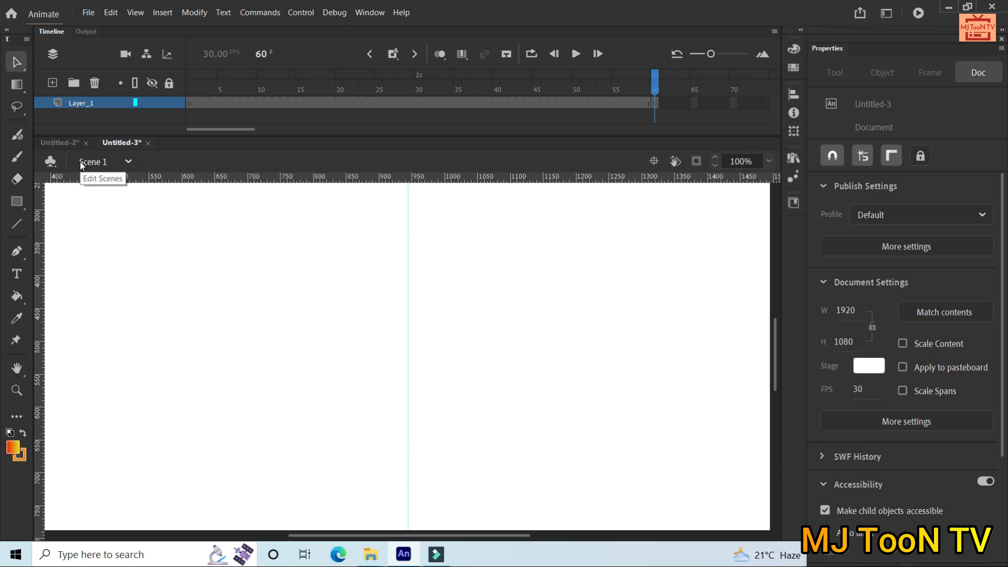
left_click(189, 105)
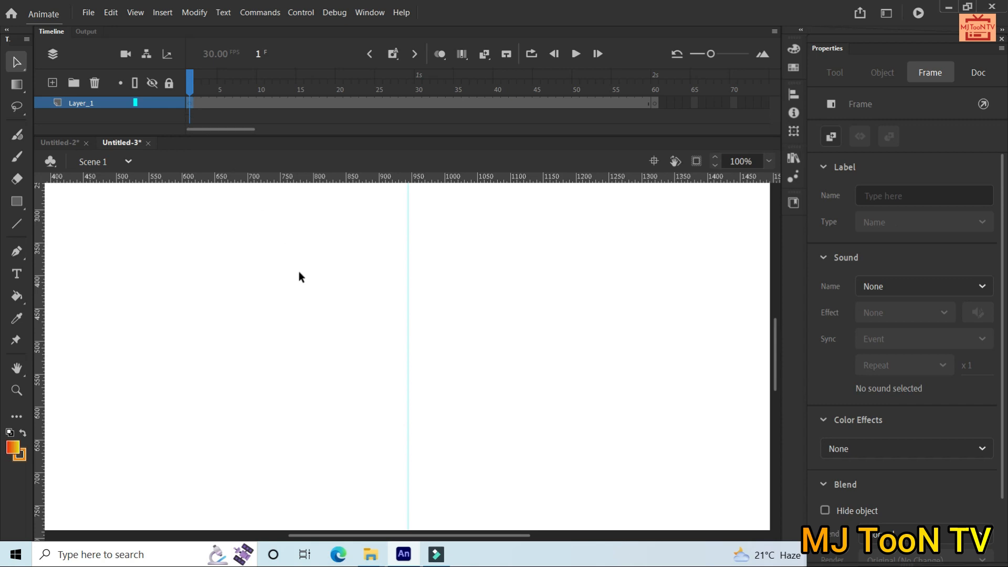
left_click_drag(407, 266, 2, 274)
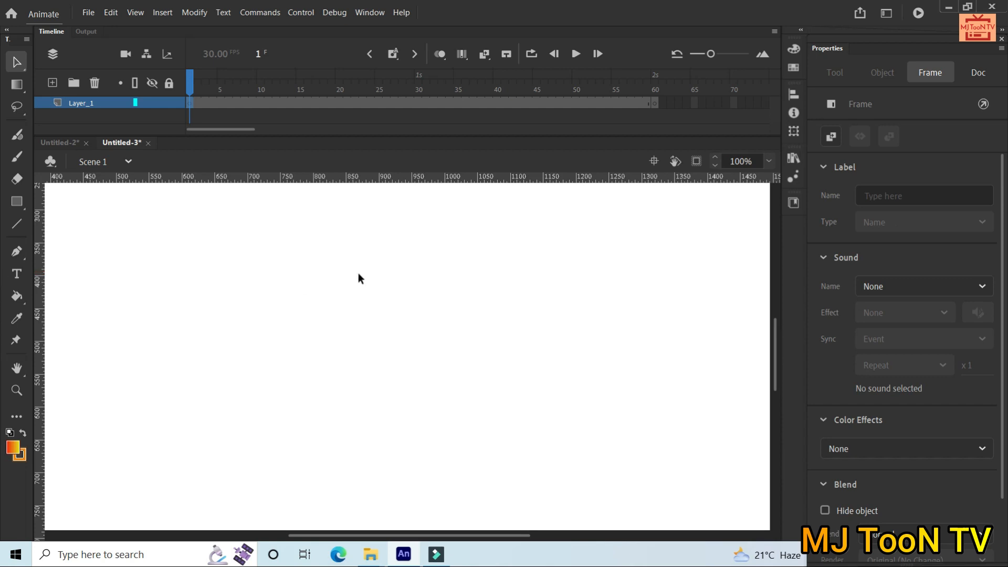
Place an instance of the candle movie clip from the library on frame 1, at about X 965 and Y 527.
left_click(192, 105)
left_click(795, 161)
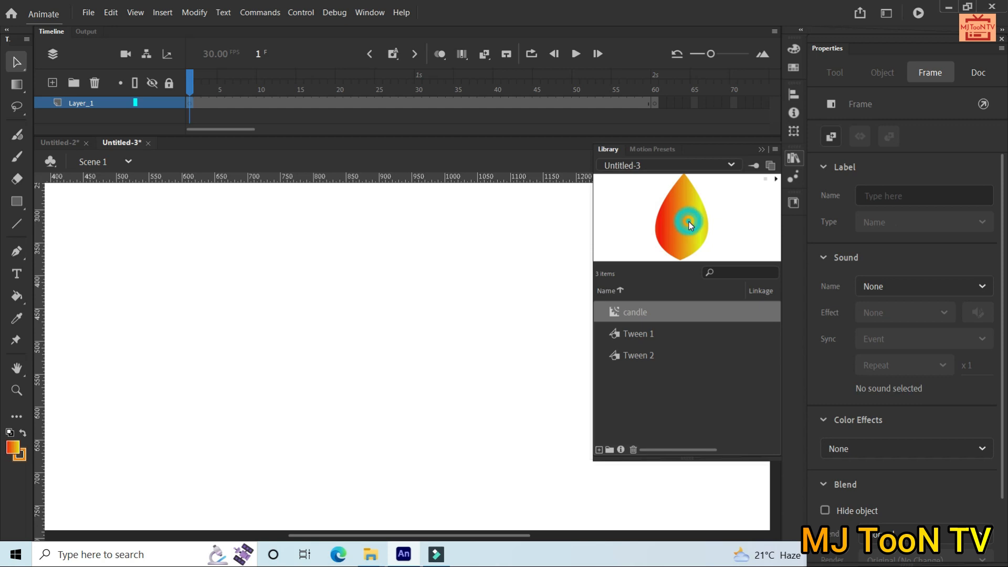
left_click_drag(689, 222, 413, 277)
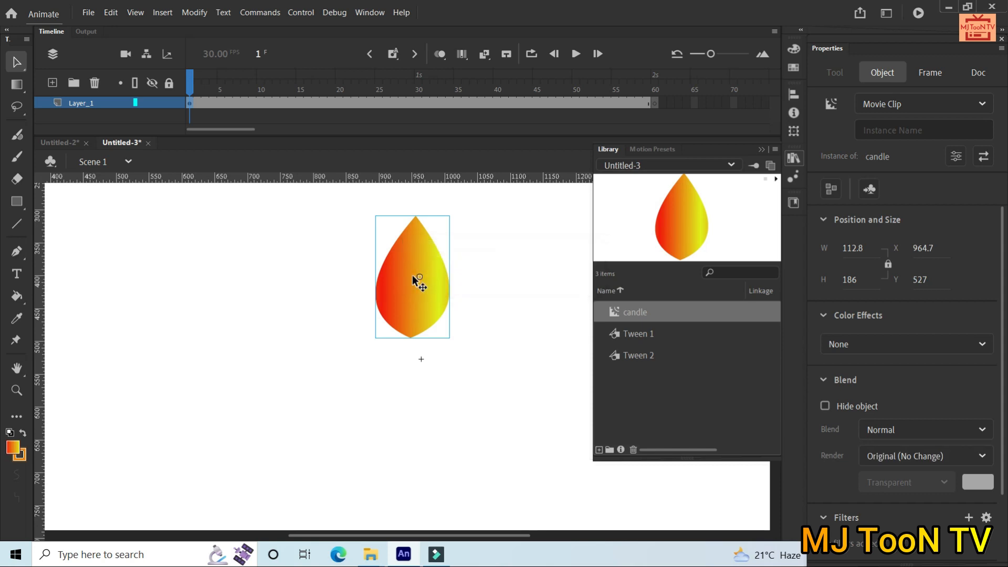
left_click(524, 232)
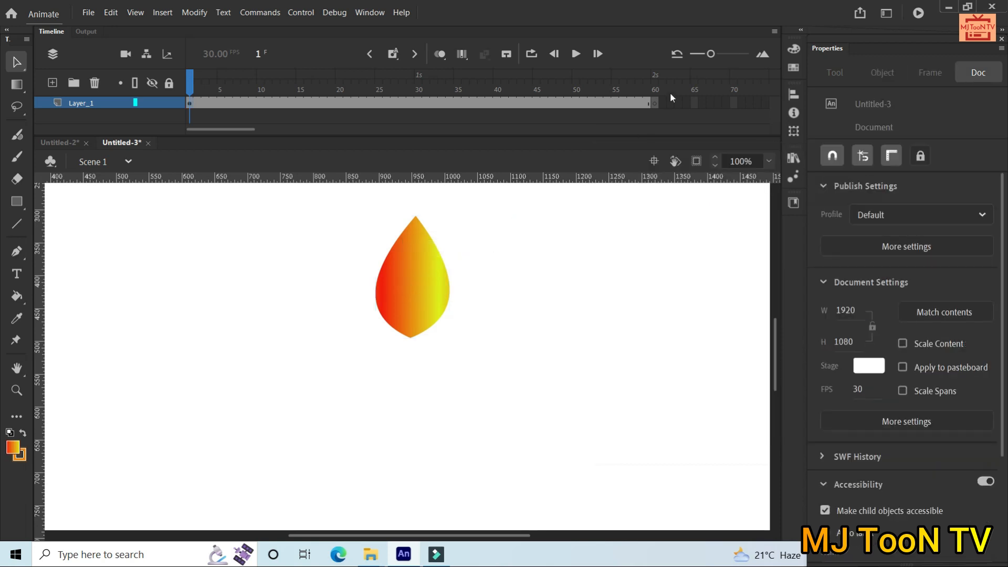
Clear the blank keyframe at frame 60 of Layer_1 and play the scene from frame 1.
left_click(654, 102)
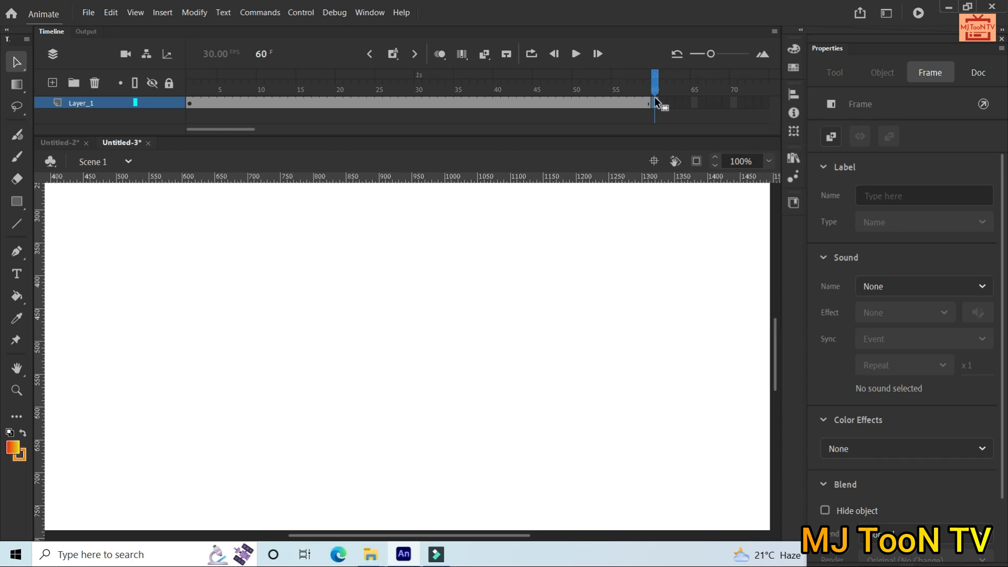
key("ctrl+shift+v")
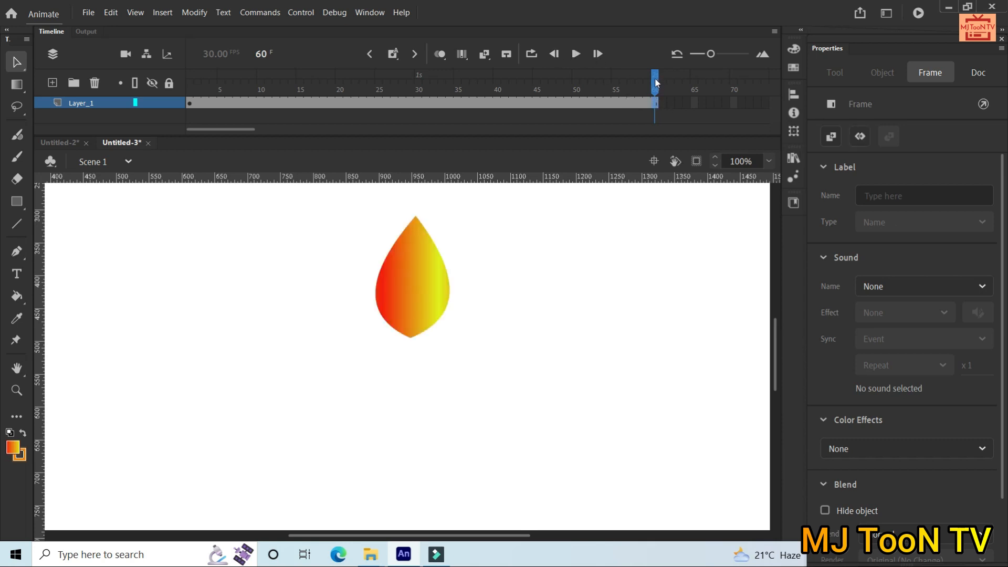
left_click_drag(656, 82, 189, 84)
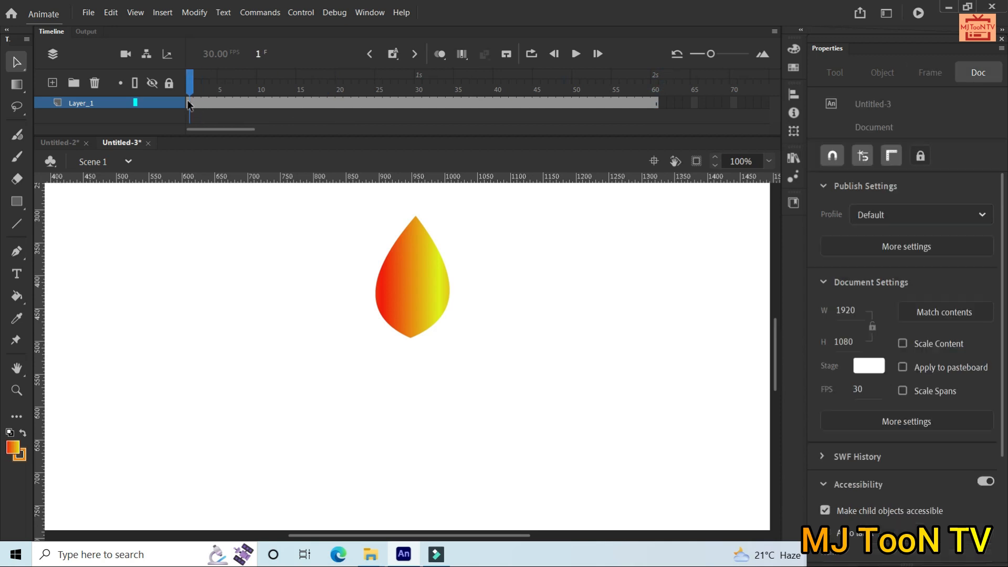
left_click(576, 55)
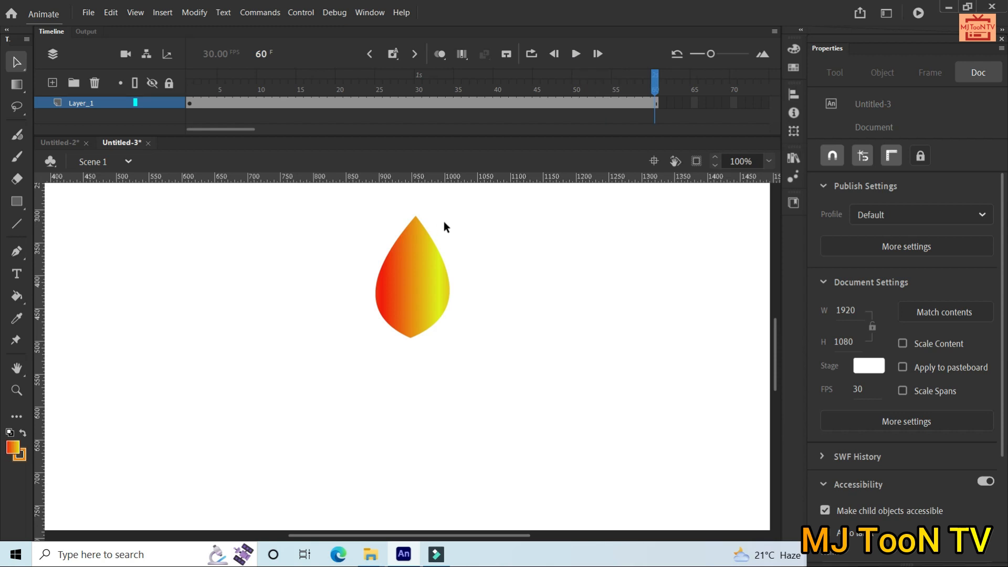
Scrub the main timeline back and forth to preview the candle instance across its frames.
left_click_drag(657, 79, 325, 101)
left_click_drag(324, 86, 457, 96)
left_click(322, 82)
Change the candle instance on frame 1 to Graphic behavior and play the scene on the timeline.
left_click(190, 105)
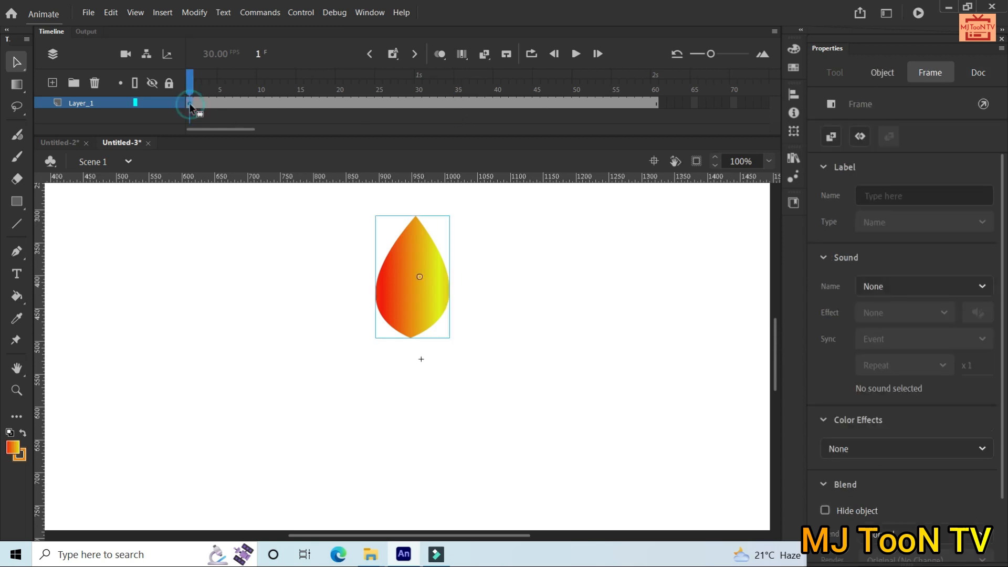
left_click(398, 254)
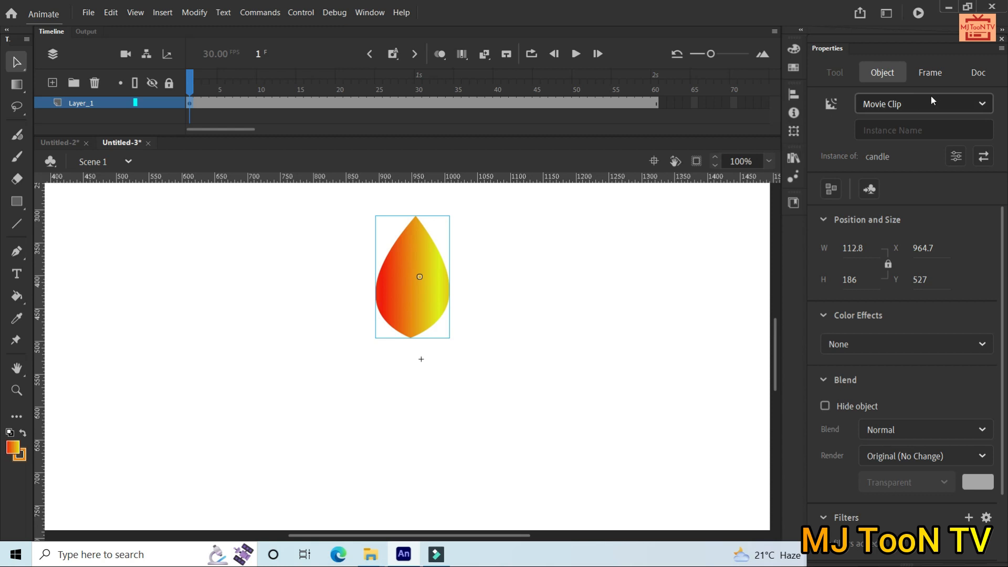
left_click(928, 113)
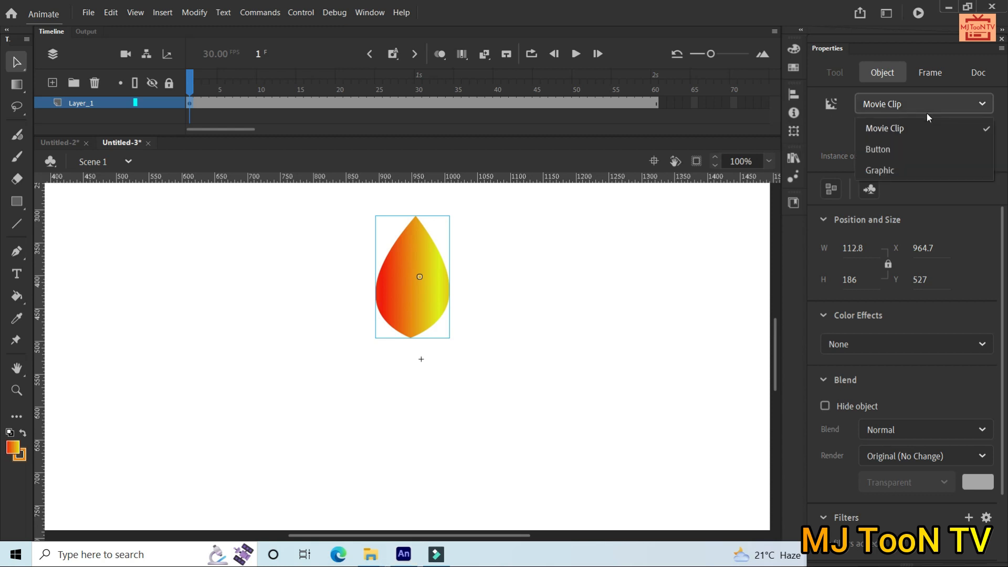
left_click(903, 169)
left_click(577, 53)
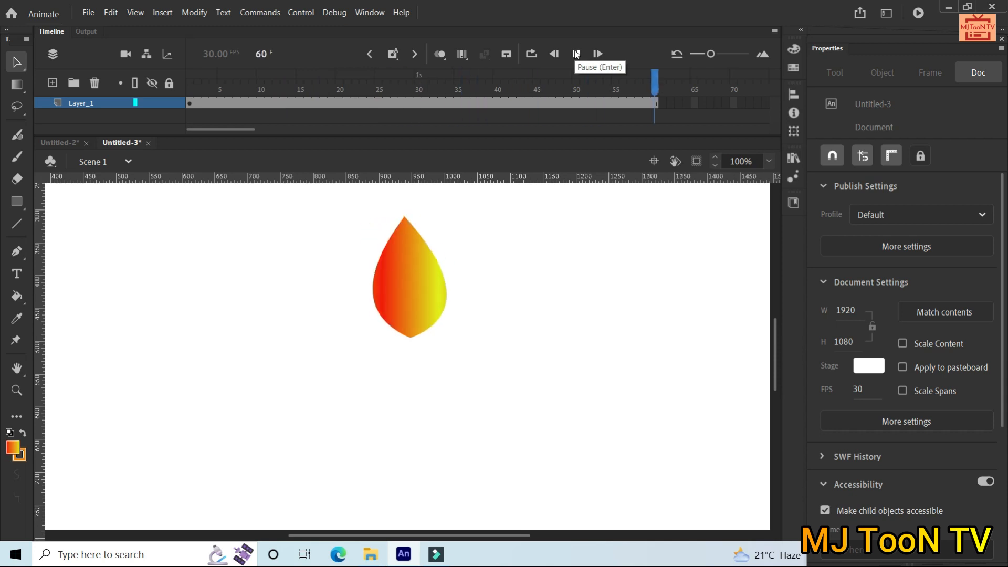
left_click(576, 53)
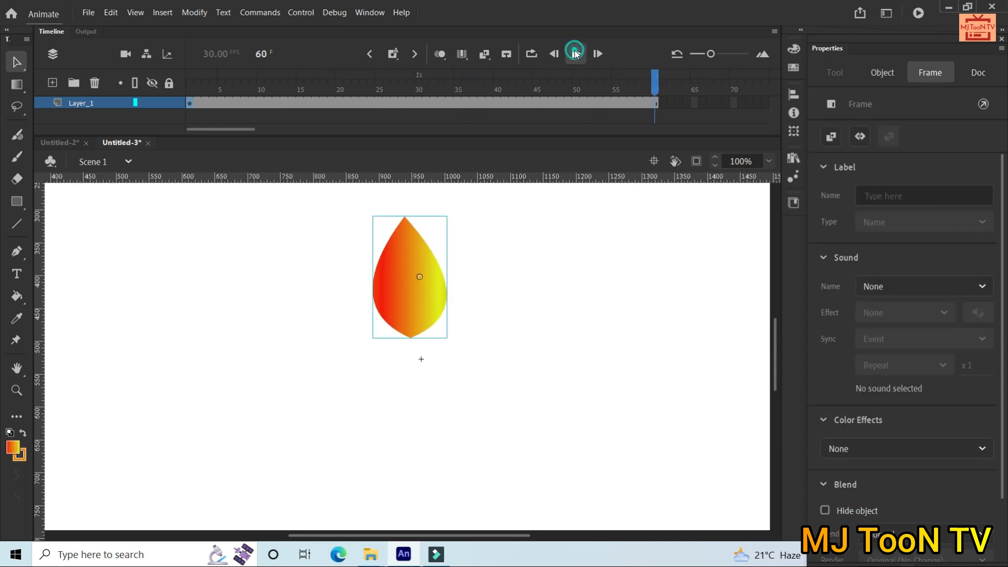
left_click(576, 53)
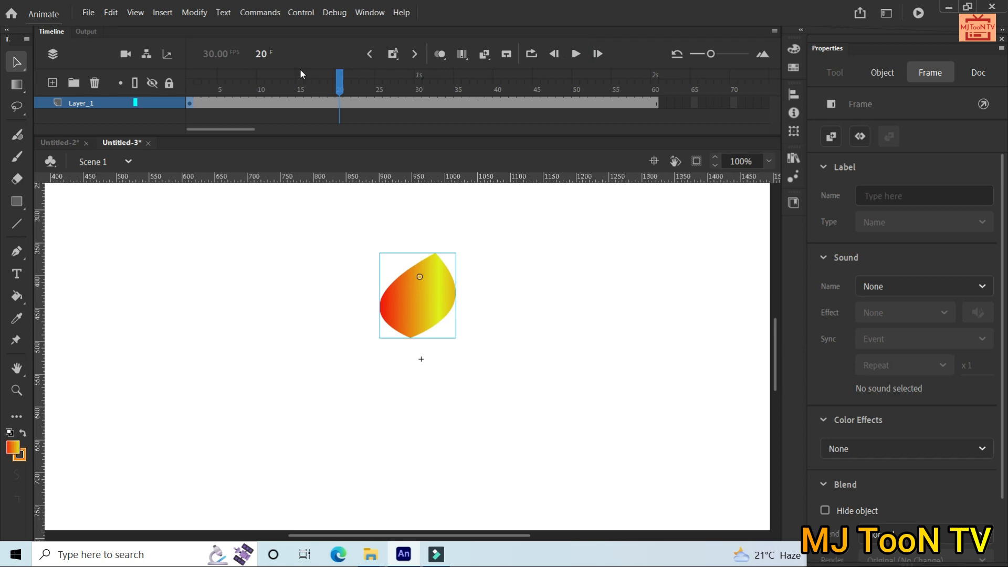
Change the candle instance on frame 1 back to Movie Clip behavior.
left_click(193, 104)
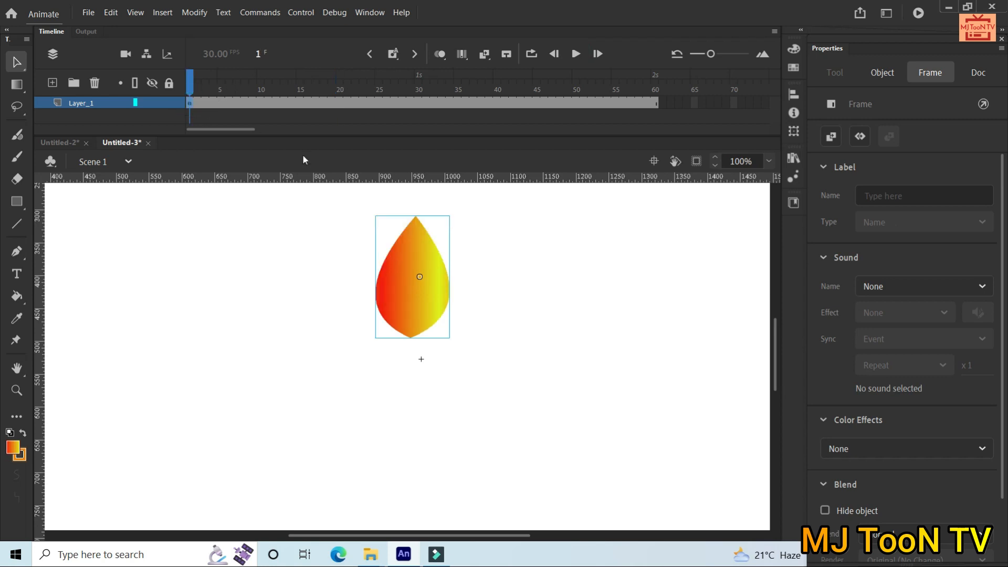
left_click(400, 249)
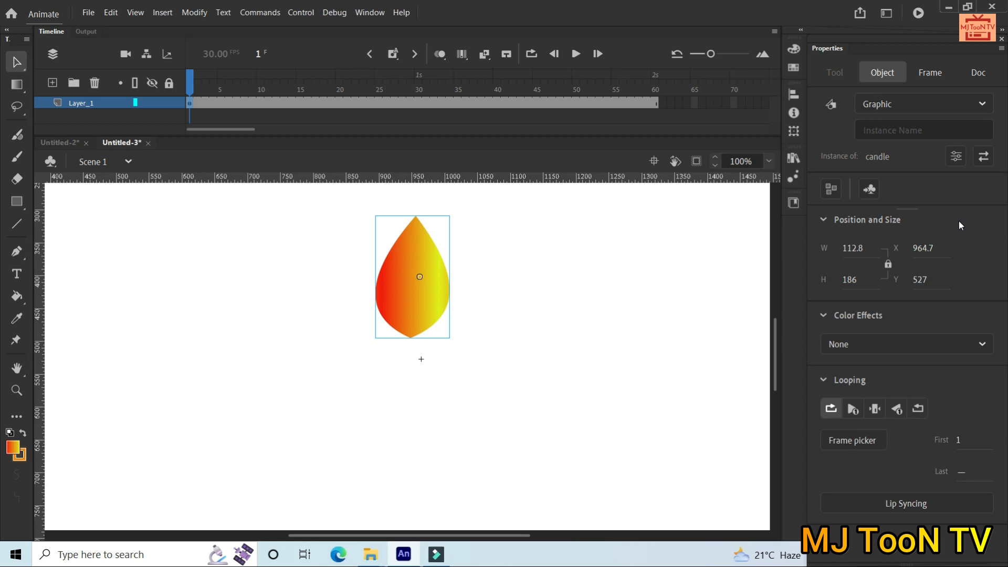
left_click(952, 112)
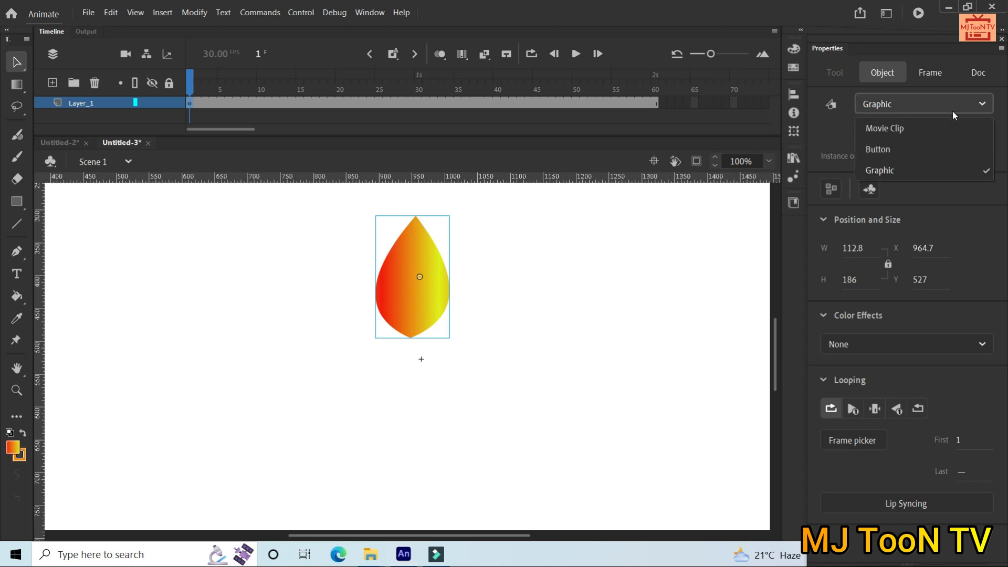
left_click(938, 131)
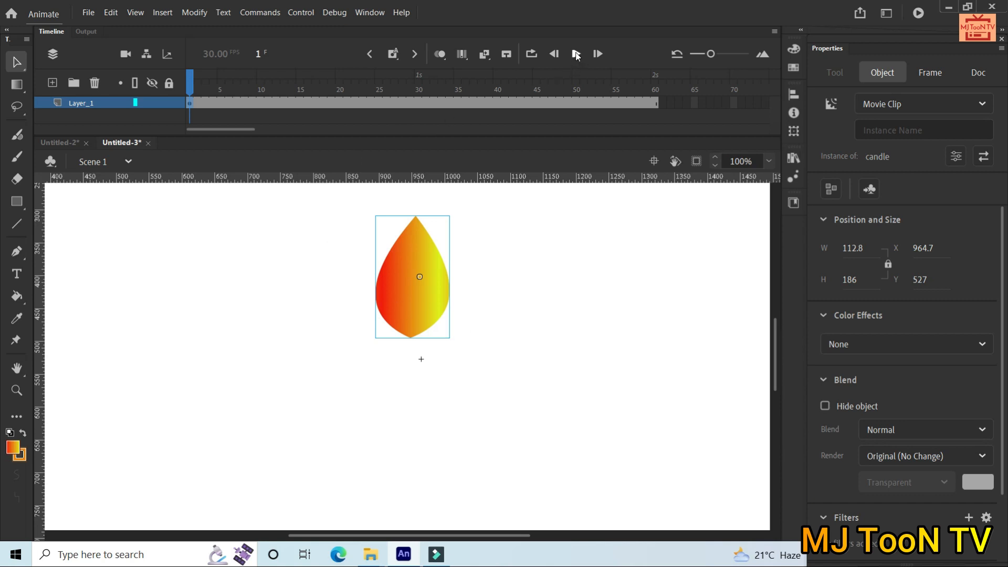
Play the scene on the timeline, and preview the movie clip's animation by testing the movie.
left_click(576, 54)
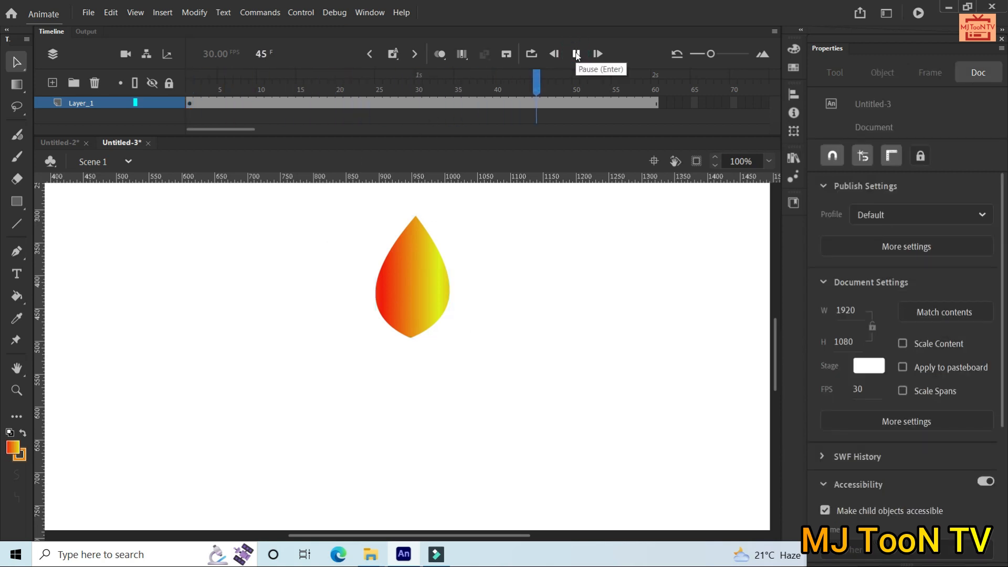
left_click(576, 54)
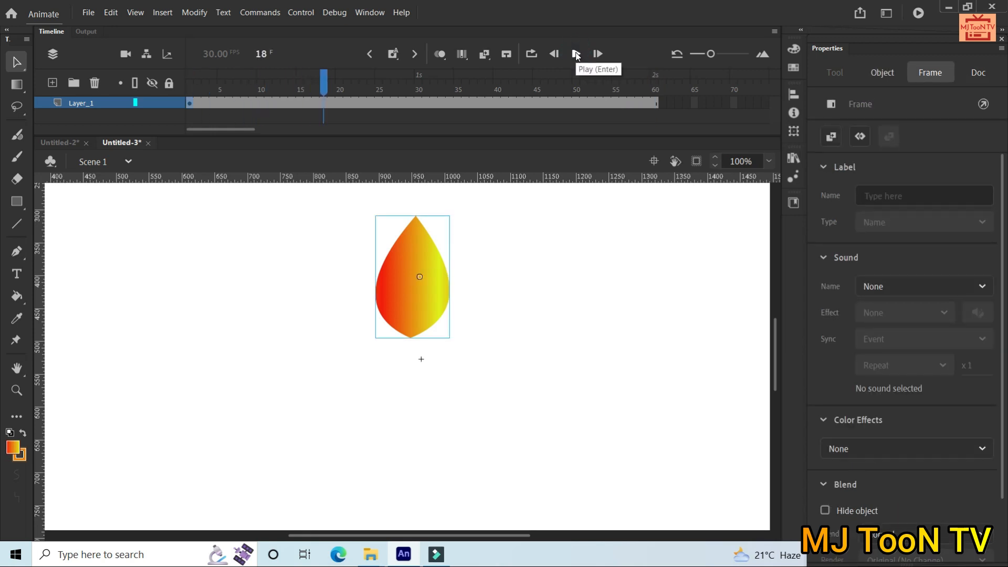
key("ctrl+Return")
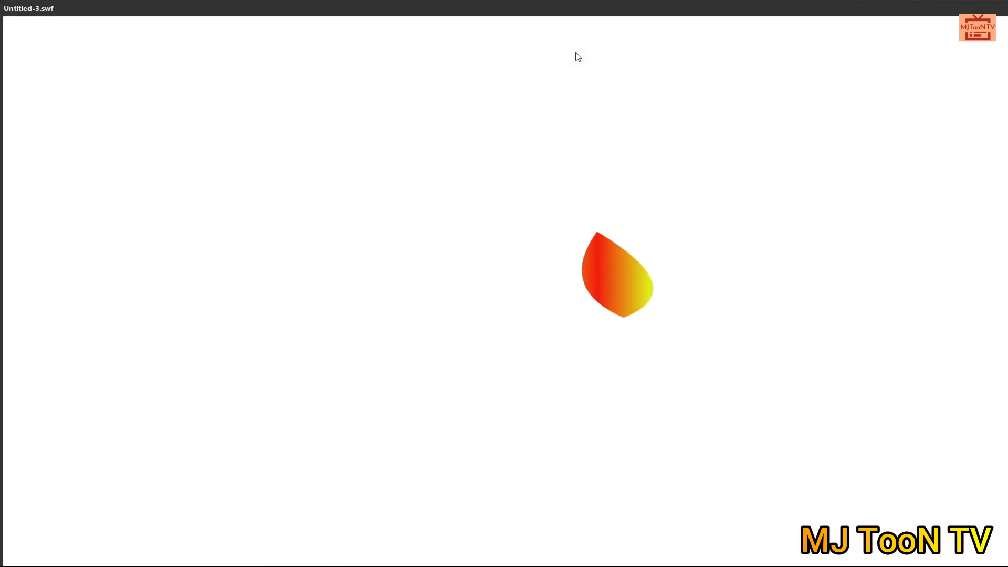
double_click(568, 12)
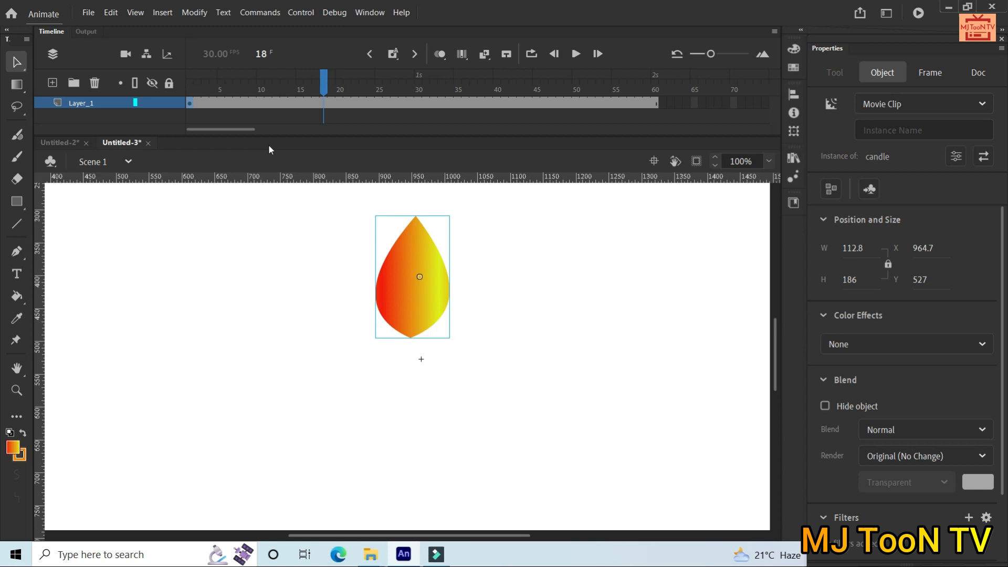
Add a Glow filter to the candle instance on frame 1 and set its color to yellow.
left_click(190, 105)
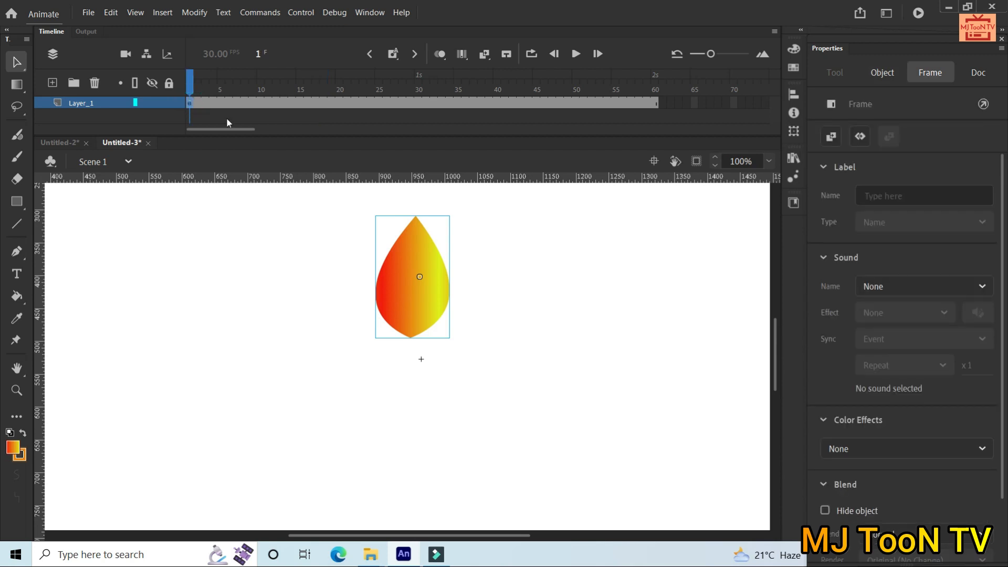
left_click(396, 277)
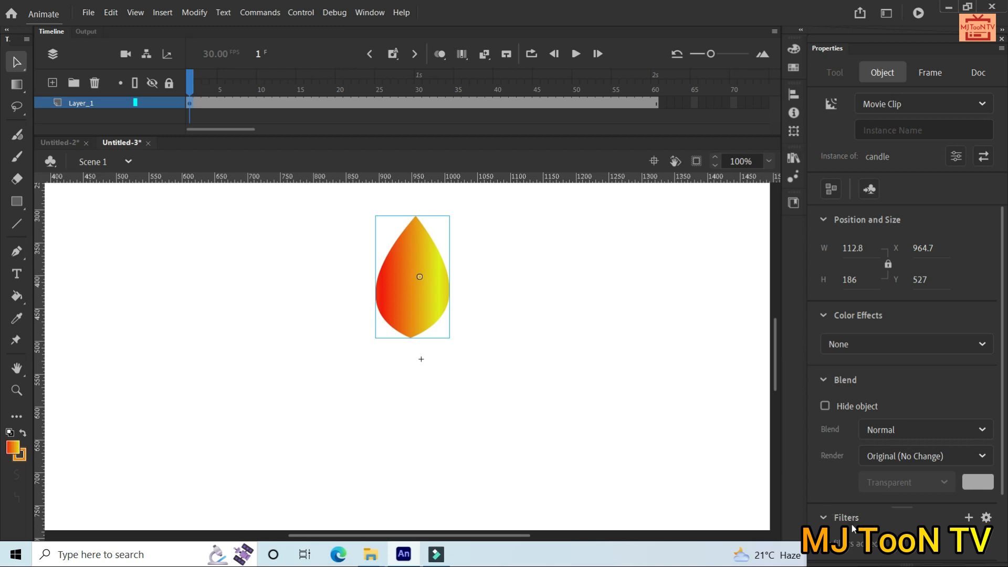
left_click(969, 518)
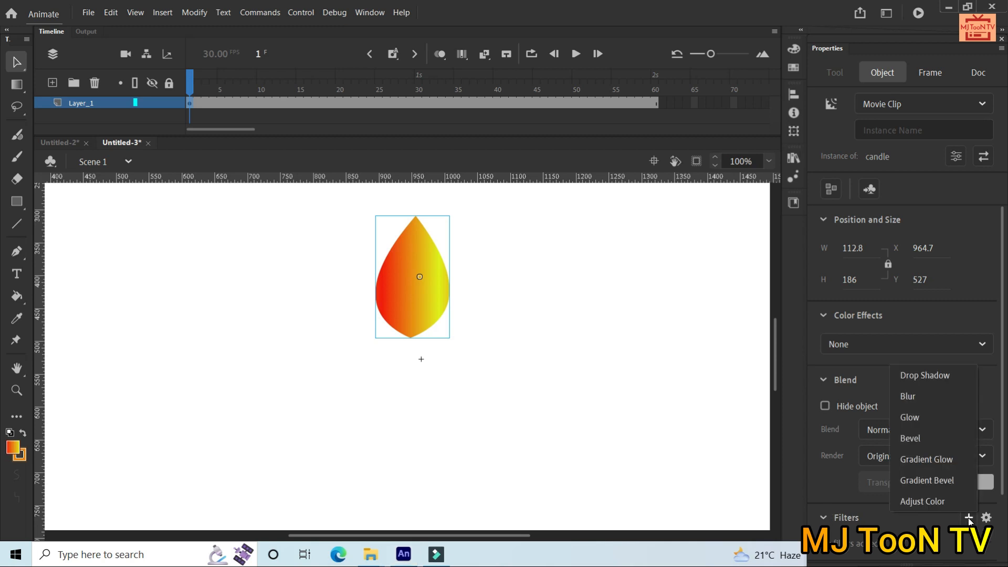
left_click(915, 422)
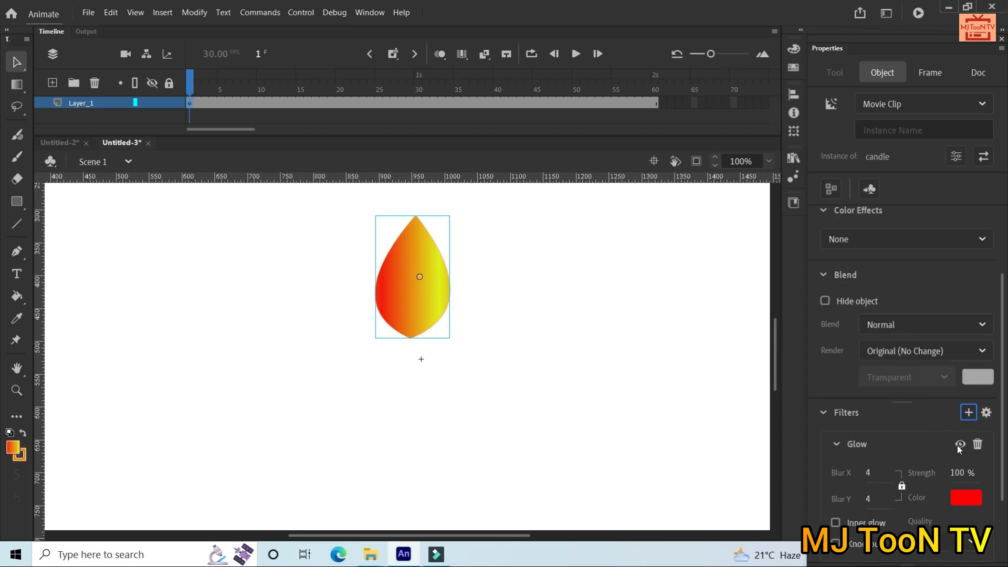
left_click(965, 499)
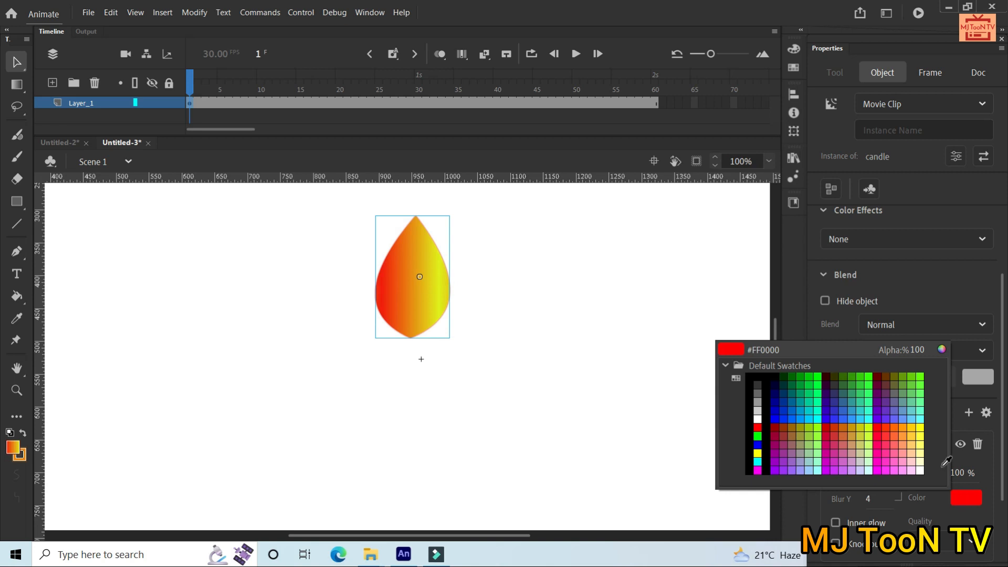
left_click(921, 429)
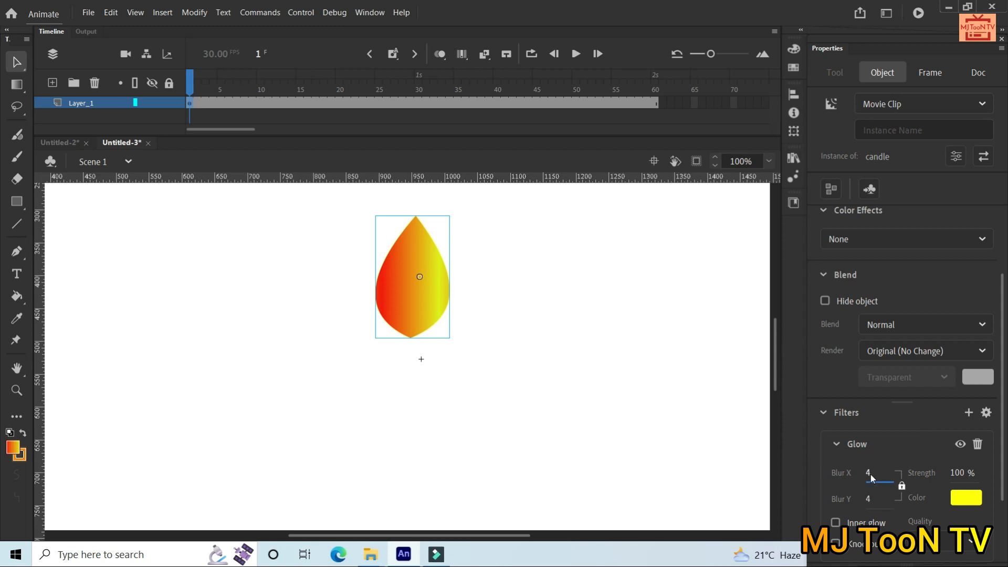
Set the Glow filter's linked X and Y blur to 30.
type("25")
type("0")
key("BackSpace")
key("BackSpace")
type("30")
left_click(578, 359)
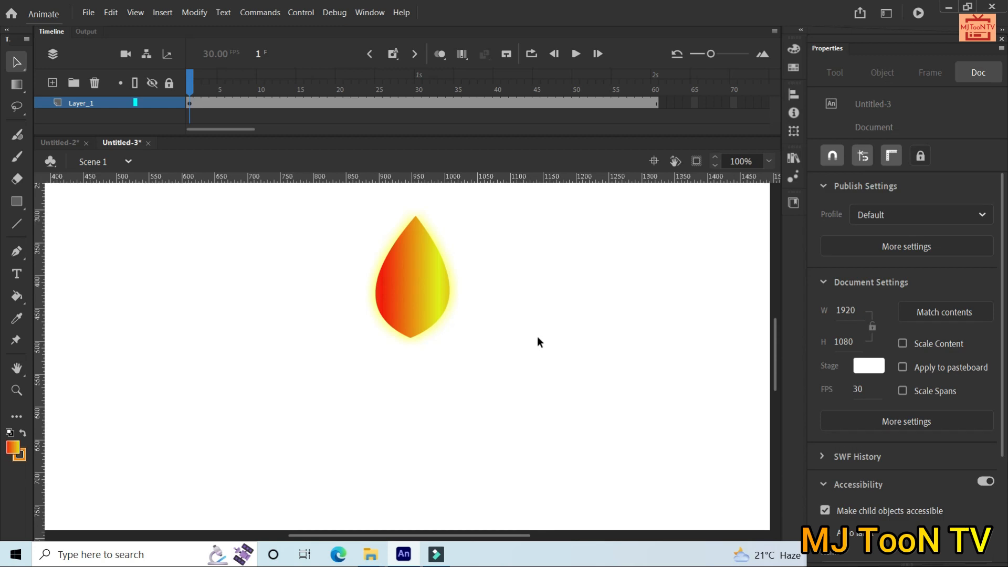
Change the document's stage color to light gray #CCCCCC.
left_click(591, 340)
left_click(862, 370)
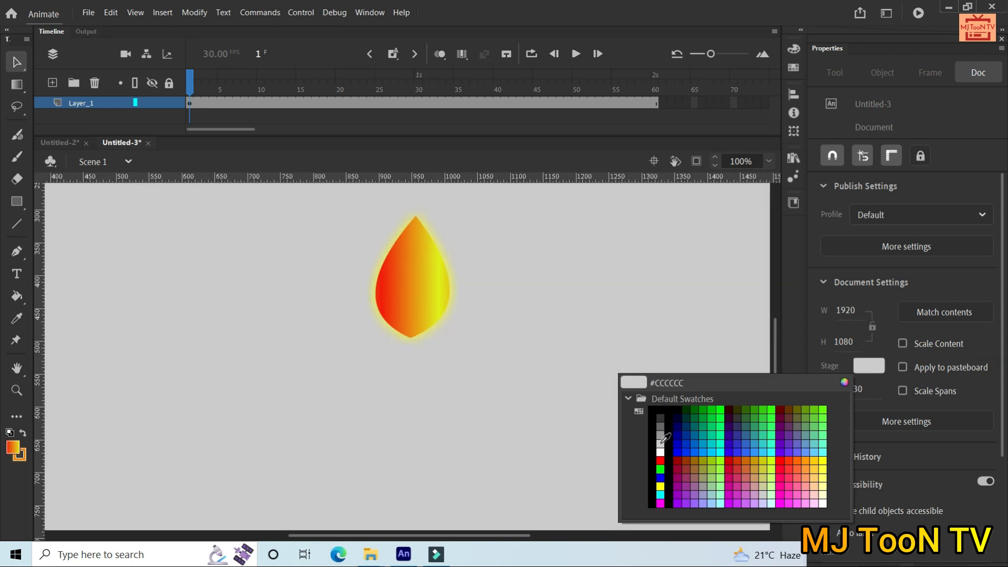
left_click(661, 443)
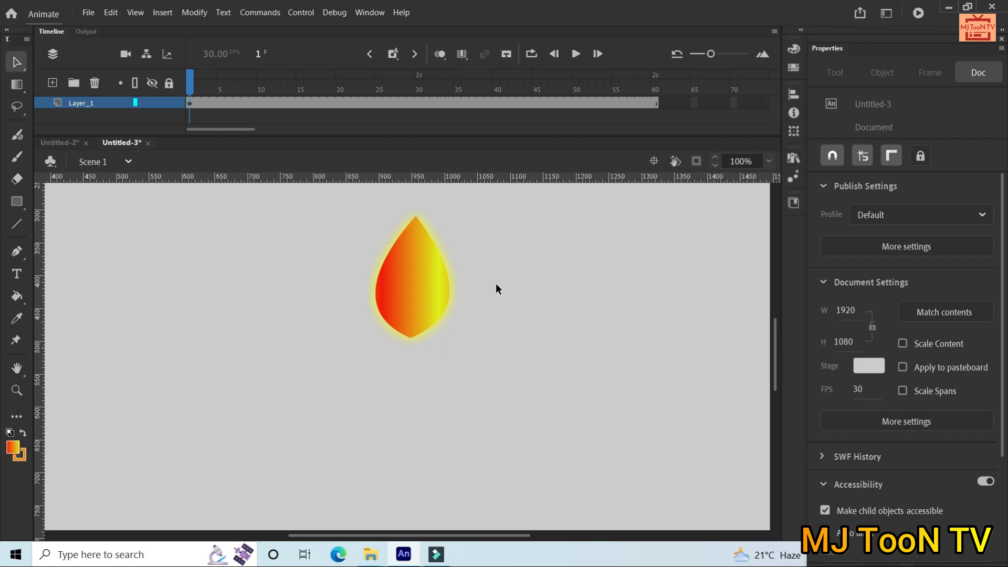
Test the movie to check the glowing flame's animation on the gray stage, and close the preview.
key("ctrl+Return")
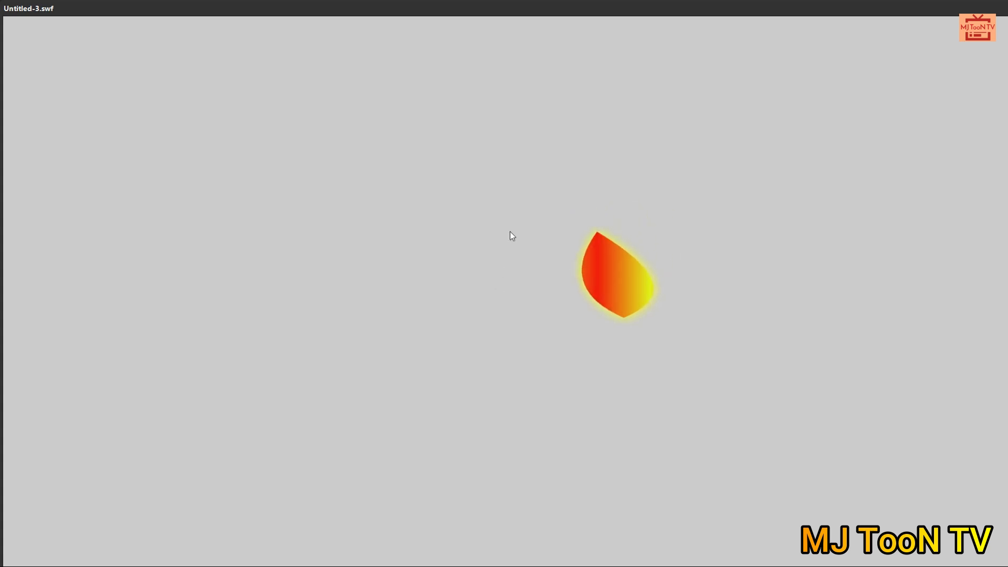
double_click(550, 11)
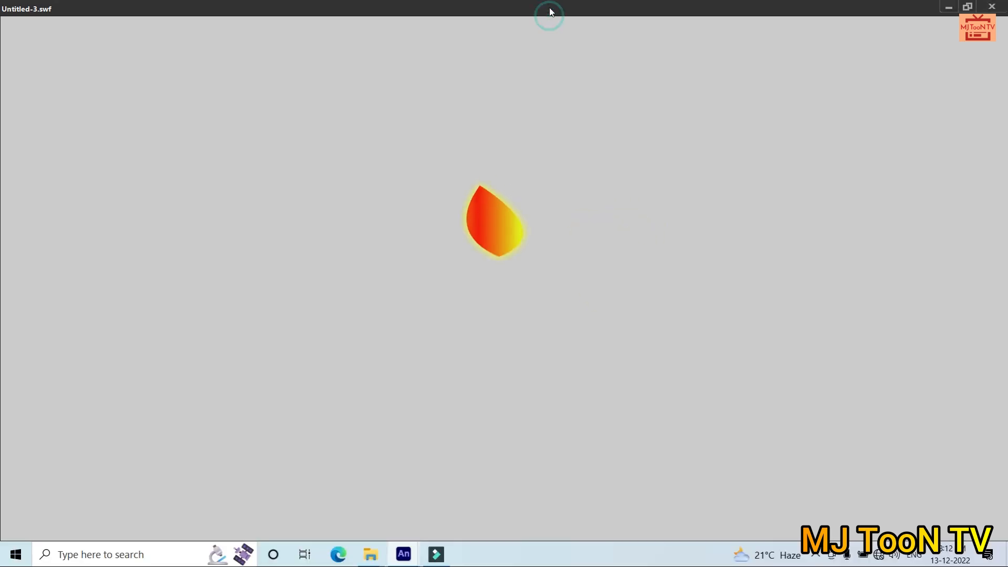
left_click(1002, 9)
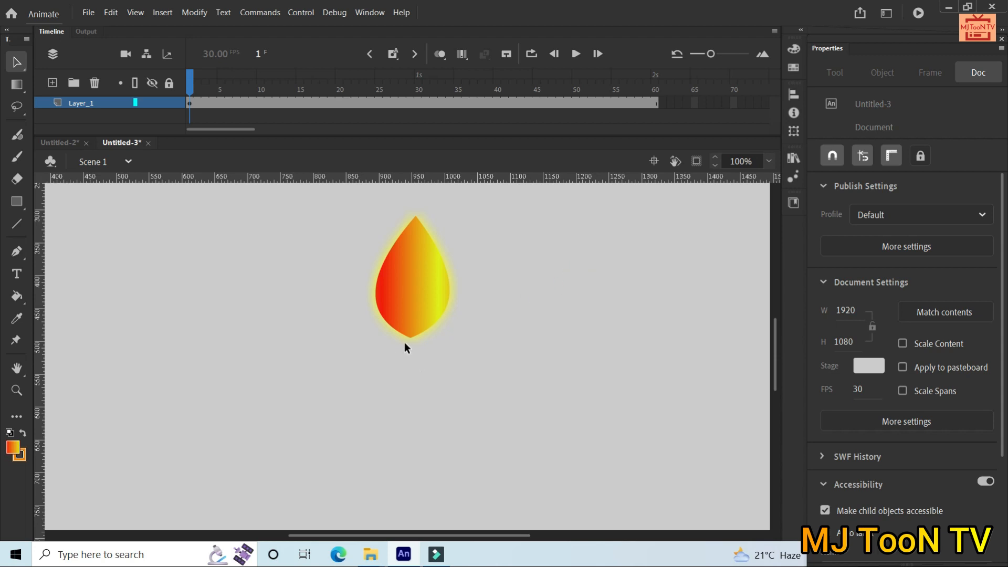
Draw the candle body below the flame as an object-drawing rectangle about 73 px wide and 277 px high.
left_click(17, 203)
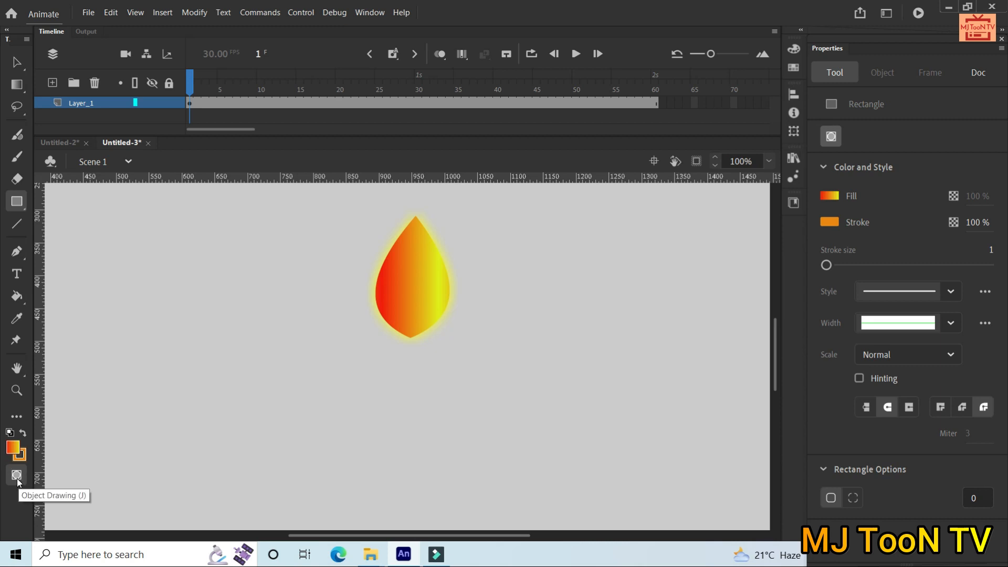
left_click(17, 480)
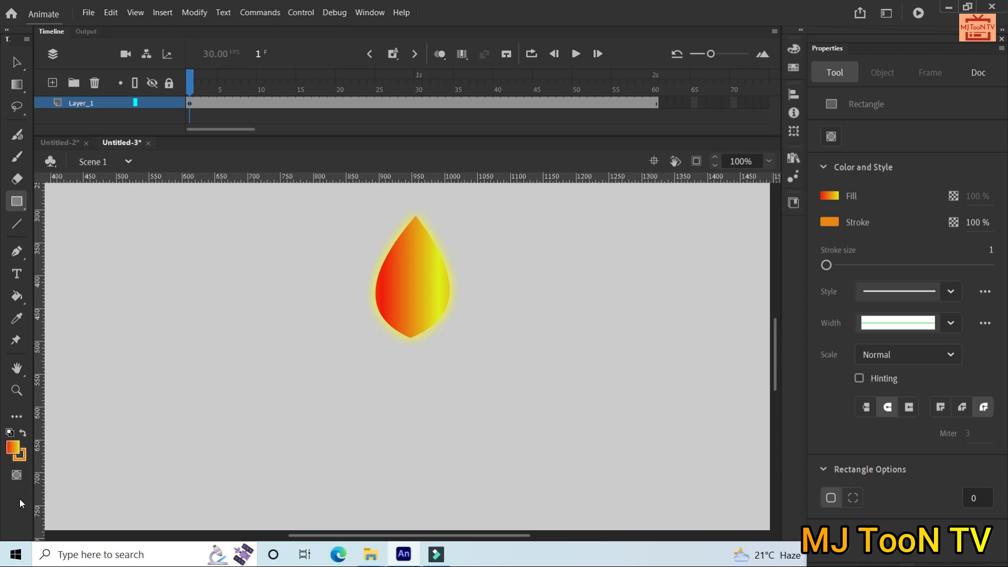
left_click(16, 477)
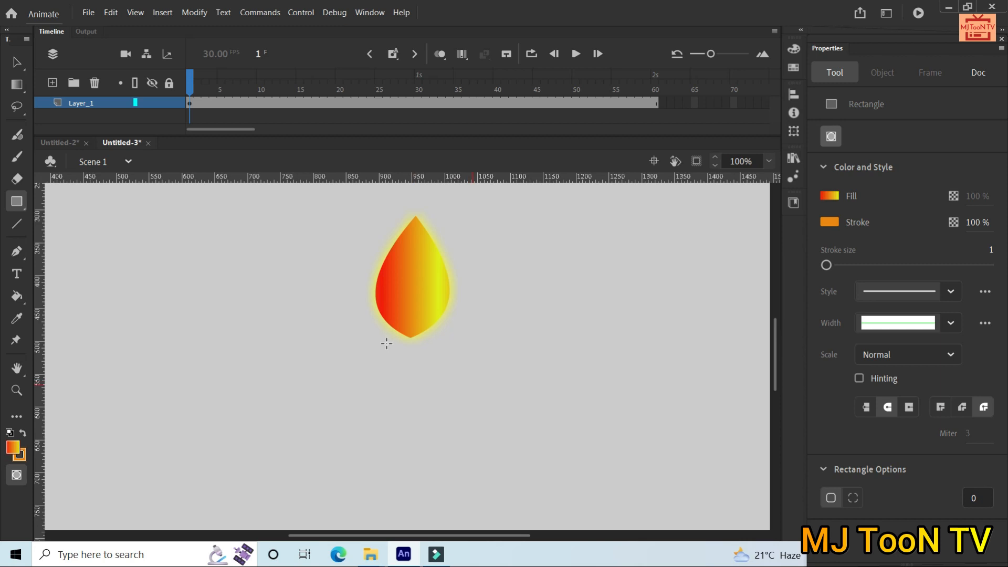
mouse_move(388, 342)
left_mouse_down()
mouse_move(415, 351)
mouse_move(435, 390)
mouse_move(444, 436)
mouse_move(437, 524)
left_mouse_up()
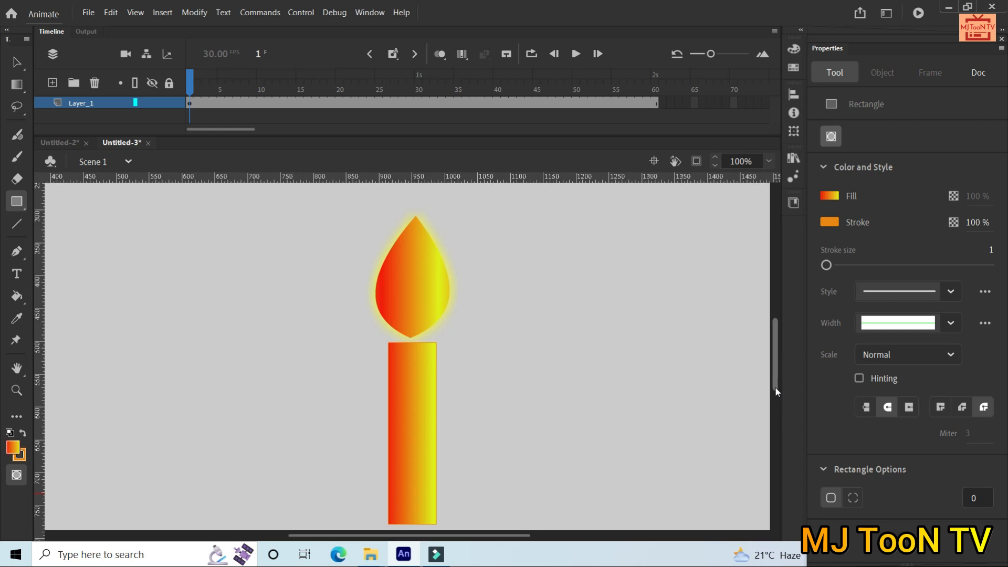
left_click_drag(775, 386, 776, 398)
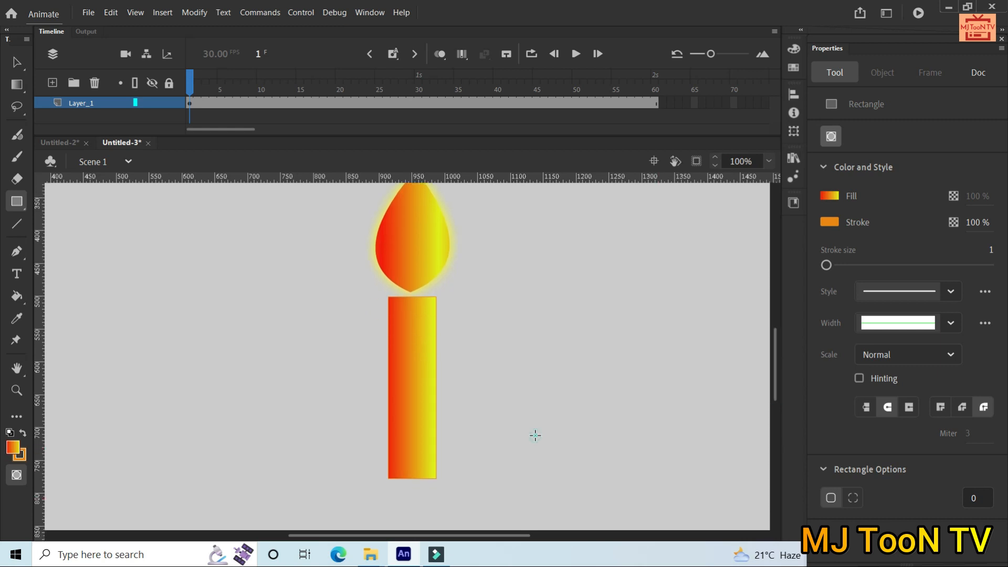
scroll(427, 339, "down", 1)
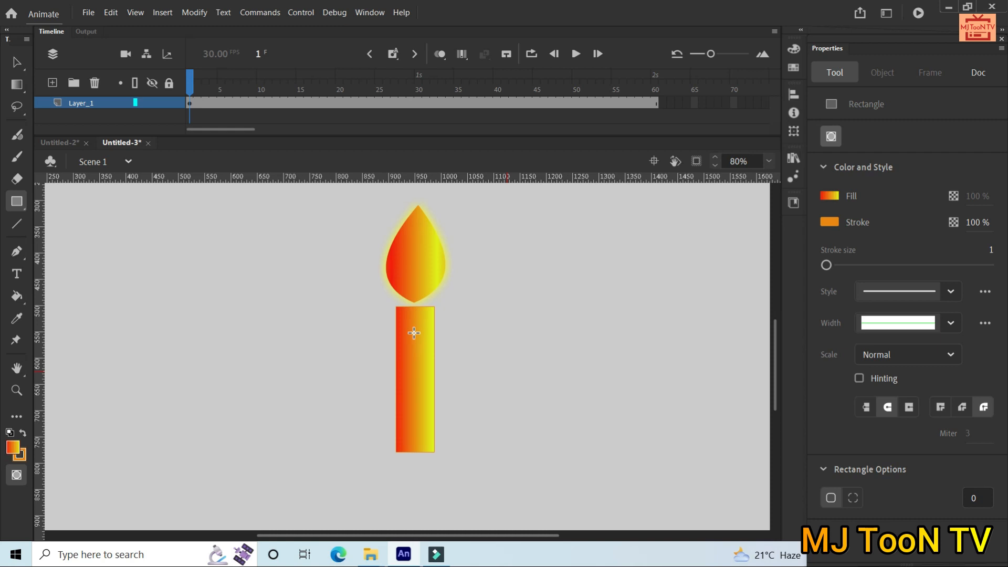
Fill the candle body rectangle with solid white.
key("v")
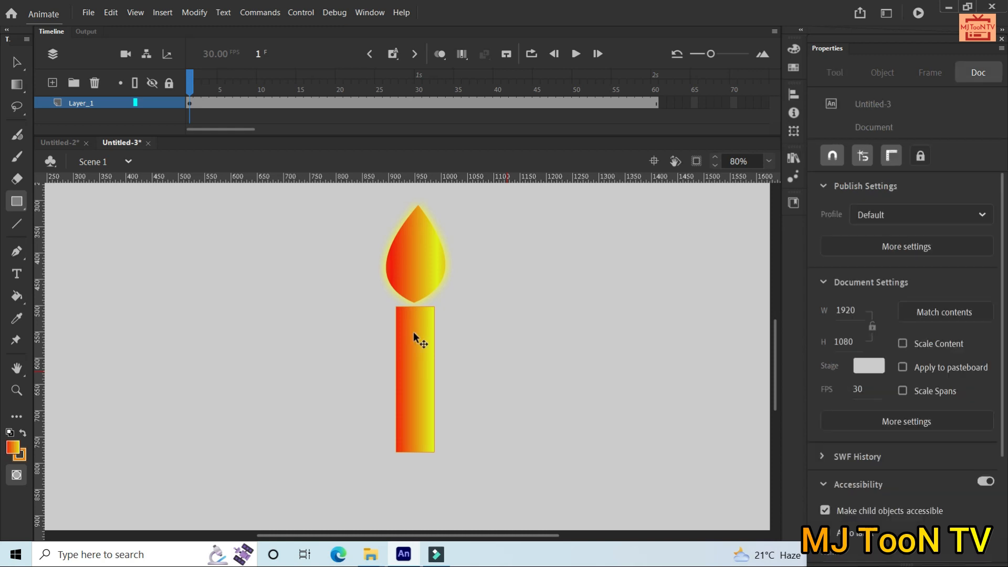
left_click(418, 356)
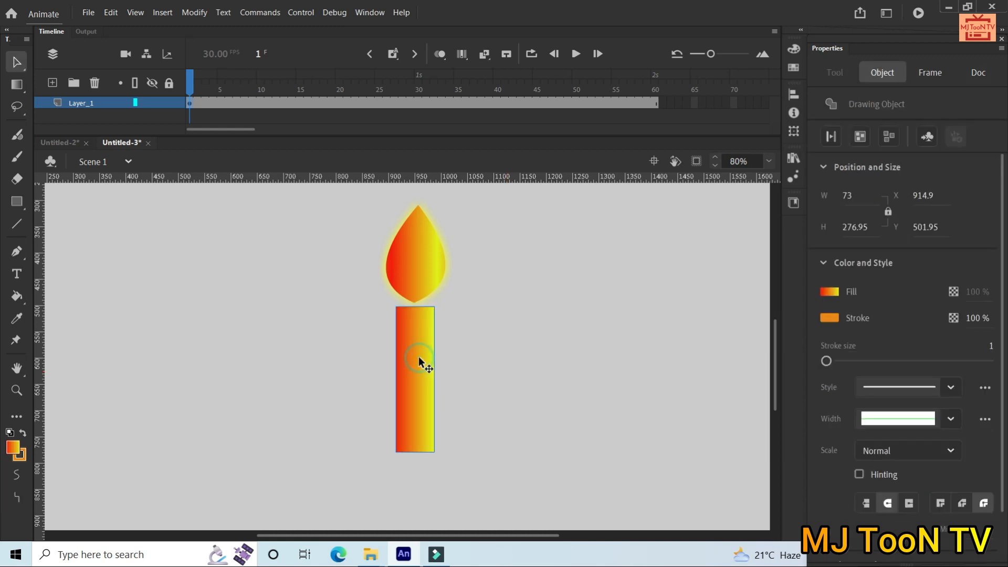
left_click(830, 291)
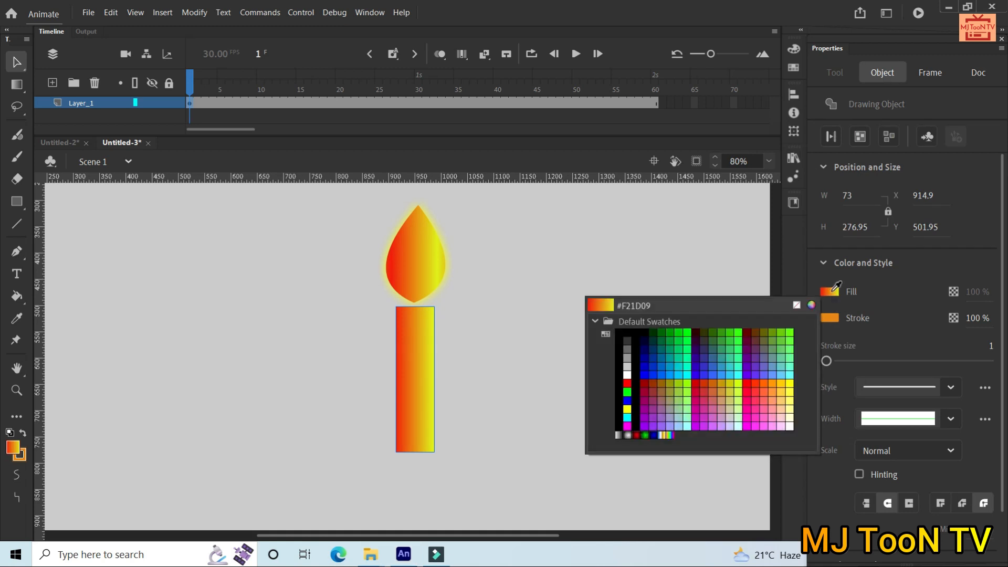
left_click(627, 374)
left_click(565, 364)
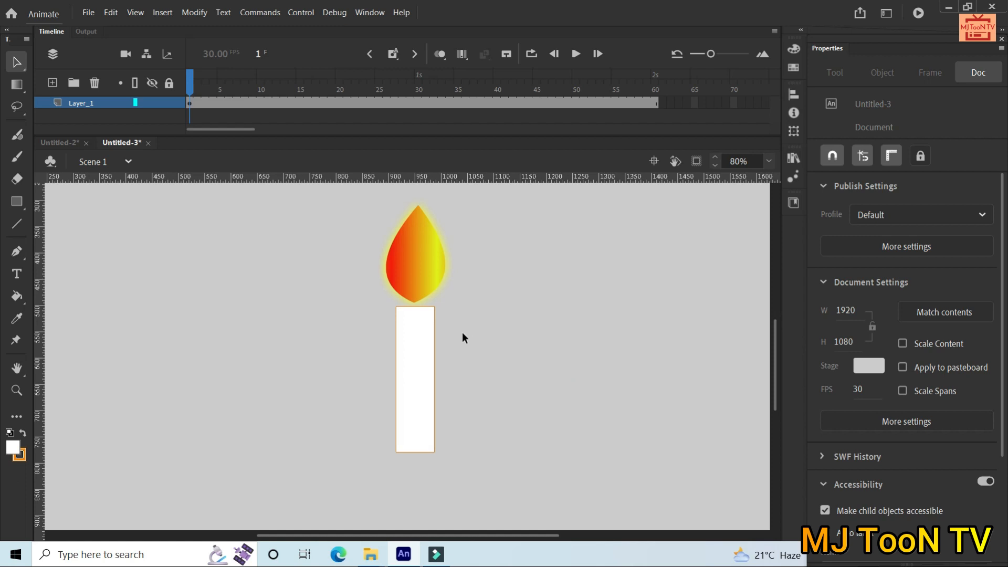
Delete the orange outline from the candle body's drawing object and return to the main scene.
double_click(434, 323)
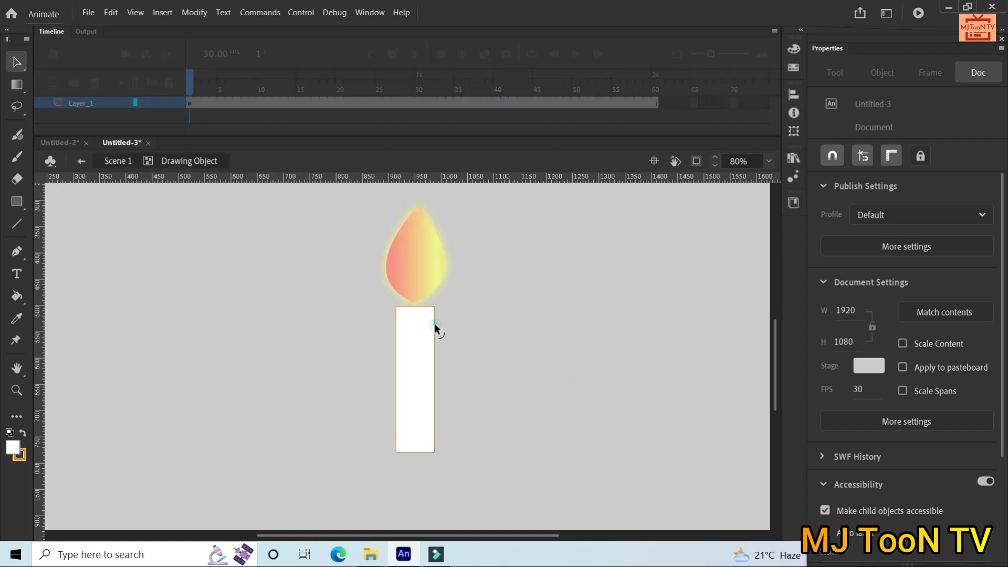
left_click(434, 323)
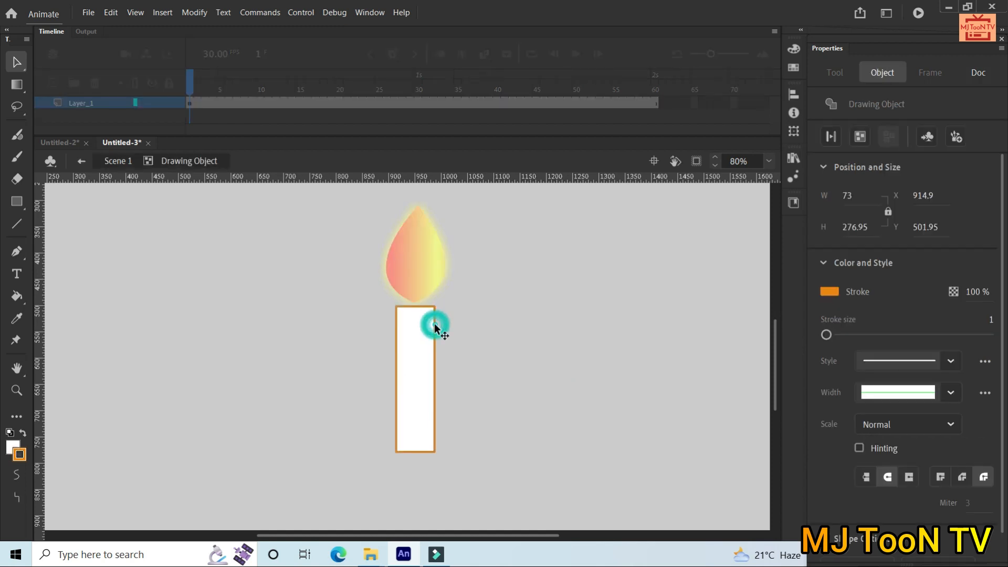
double_click(328, 329)
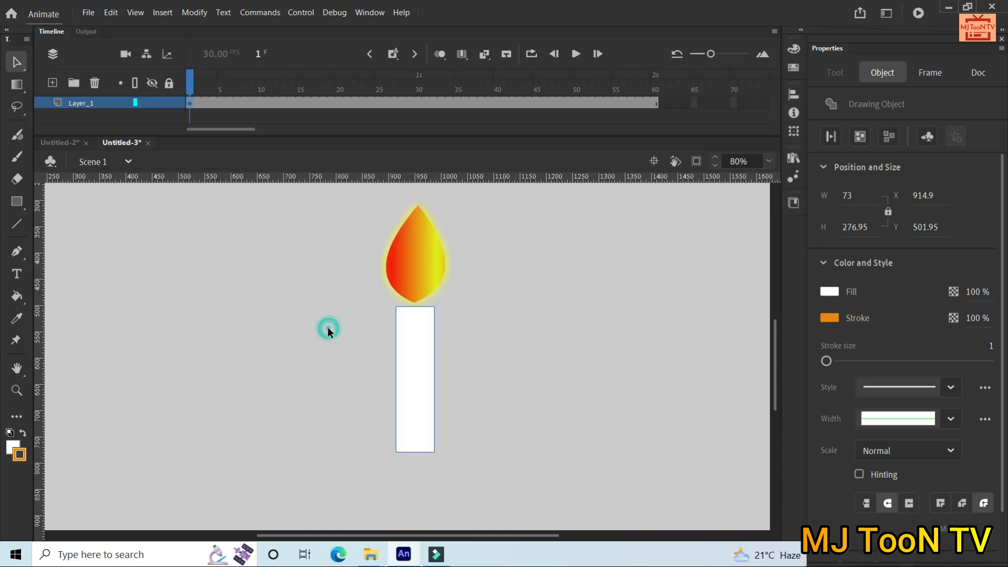
left_click(435, 341)
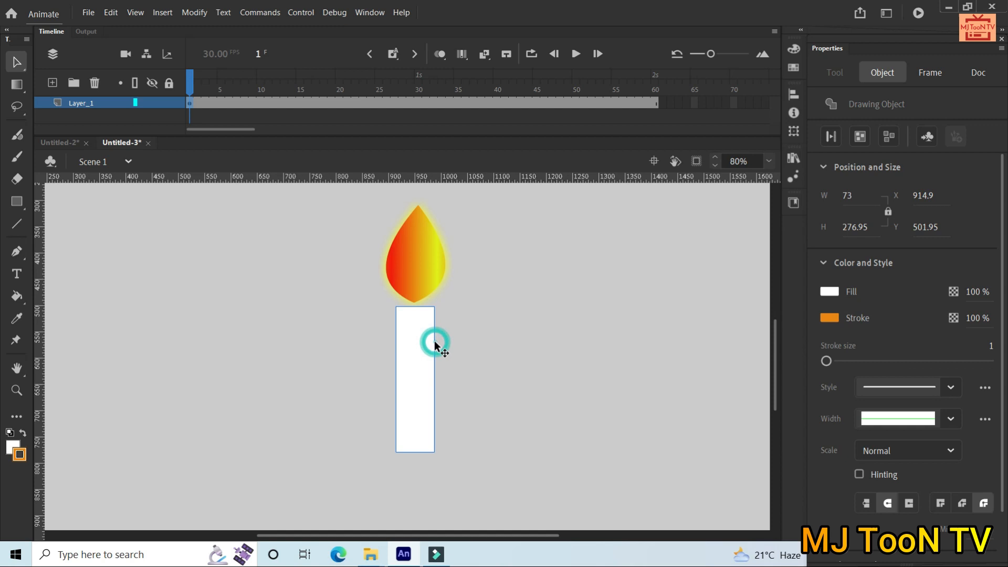
double_click(435, 344)
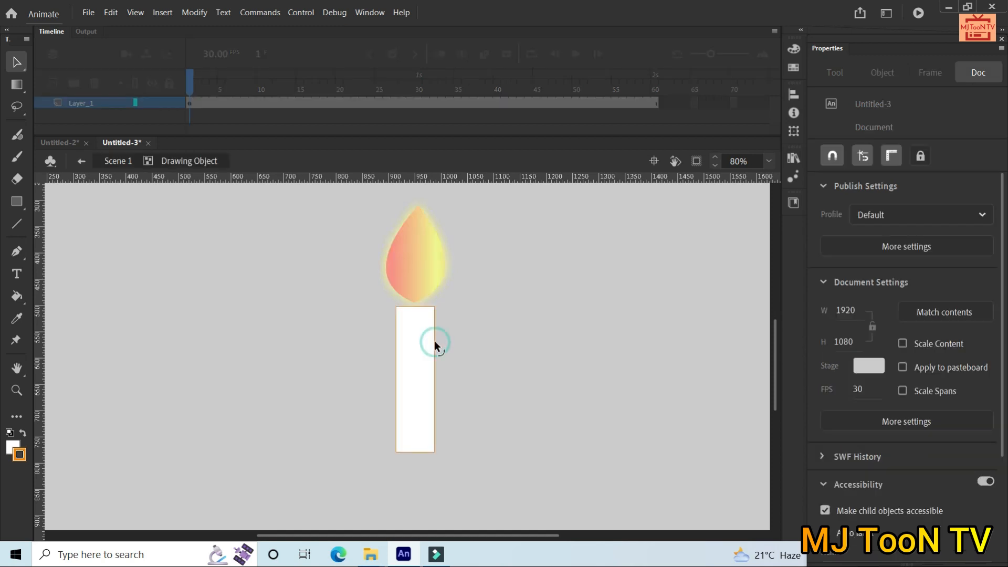
left_click(434, 342)
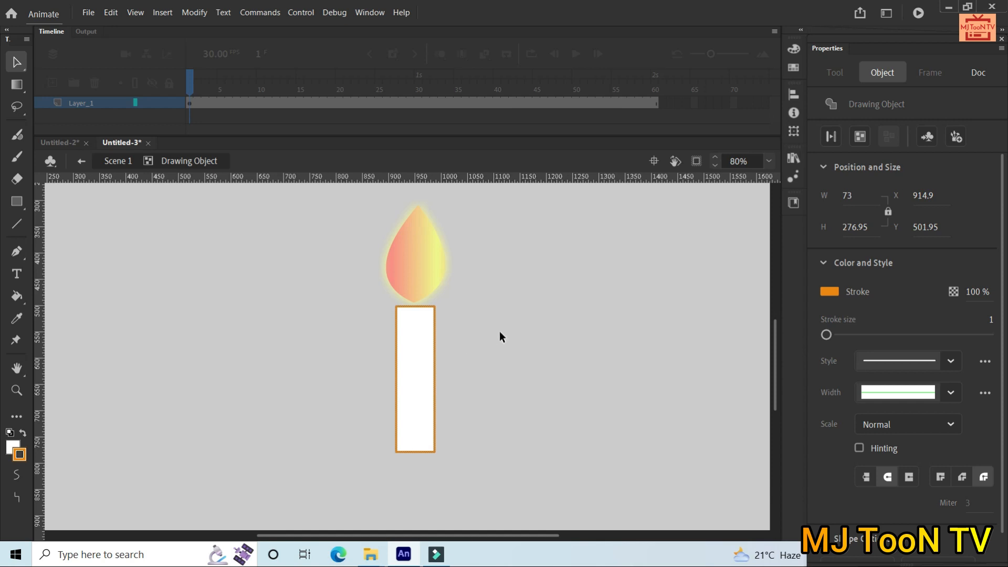
key("Delete")
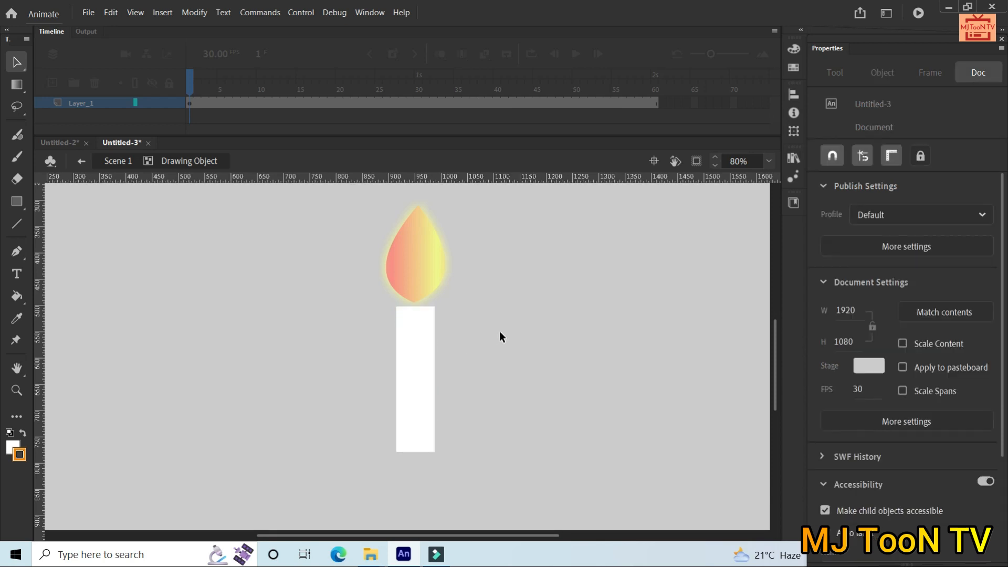
double_click(509, 337)
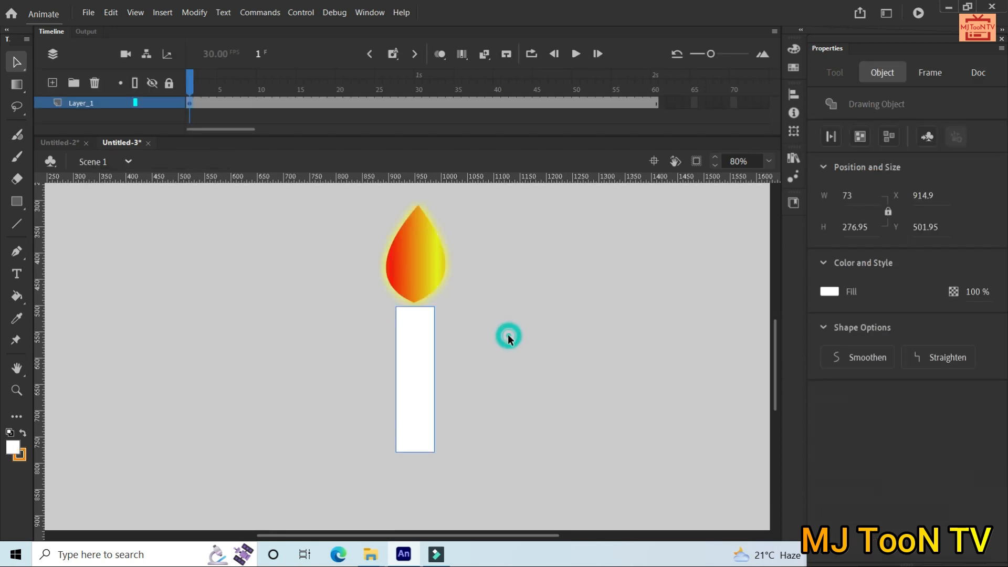
Curve the candle body's bottom and top edges downward to give it a cylindrical shape.
left_click(535, 332)
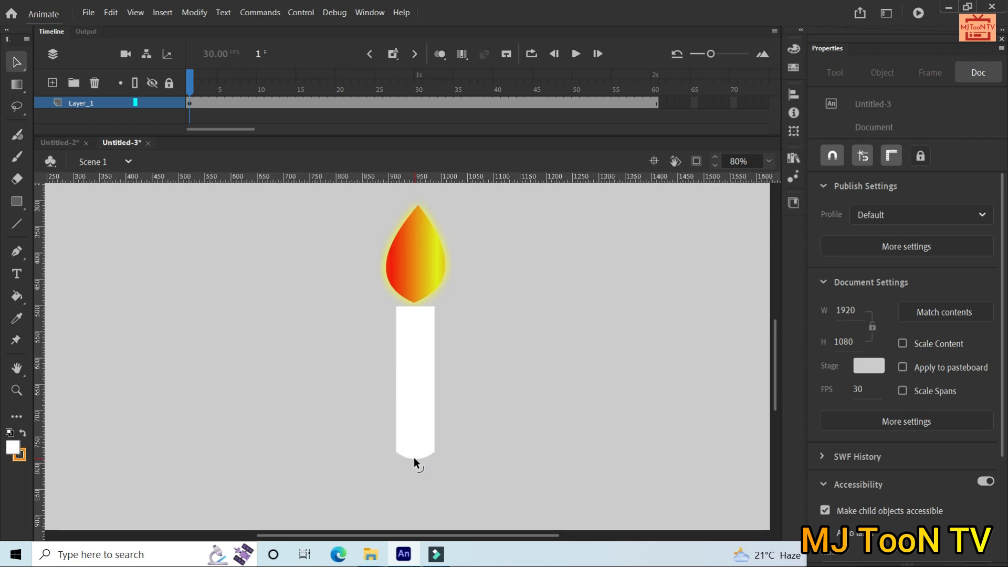
left_click(414, 304)
left_click(465, 317)
Draw a white oval about 73 px wide and 19 px high over the candle body's curved top edge.
left_click(19, 202)
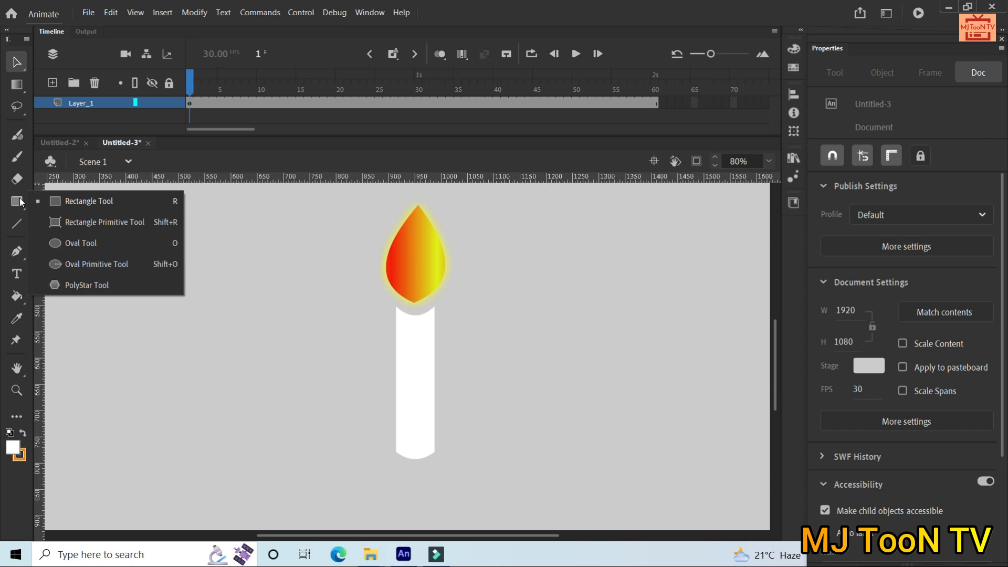
left_click(74, 239)
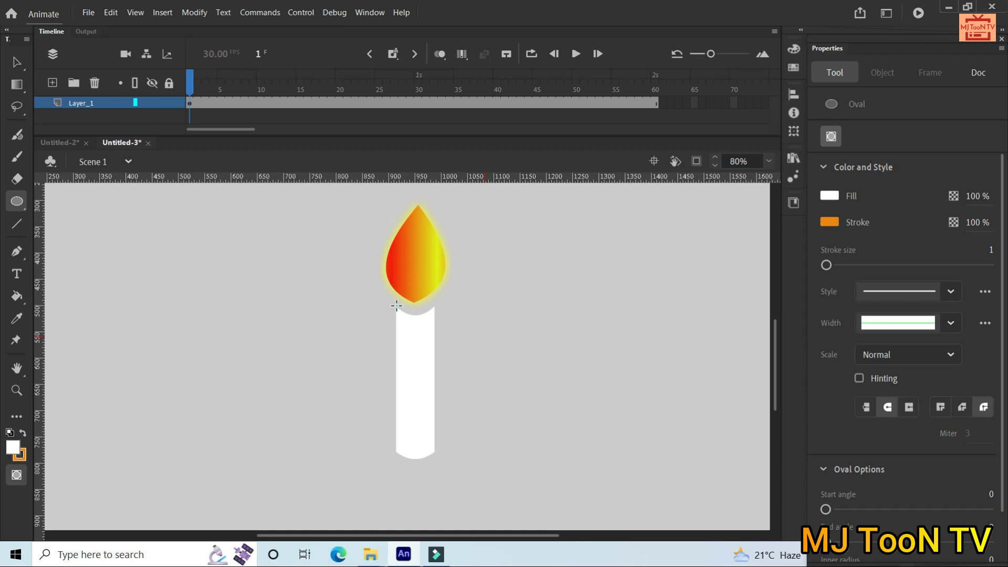
left_click_drag(397, 305, 436, 316)
key("v")
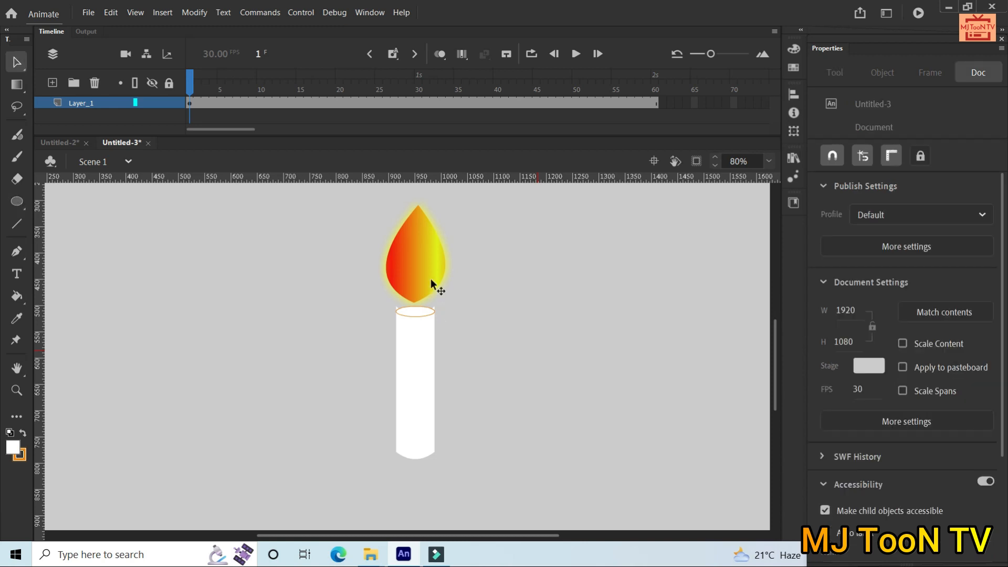
Raise the flame movie clip to a Y position of about 497, leaving a gap above the candle.
left_click(420, 267)
key("Up")
key("Up")
key("Up")
key("Up")
key("Up")
key("Up")
key("Up")
key("Up")
key("Up")
key("Up")
key("Up")
key("Up")
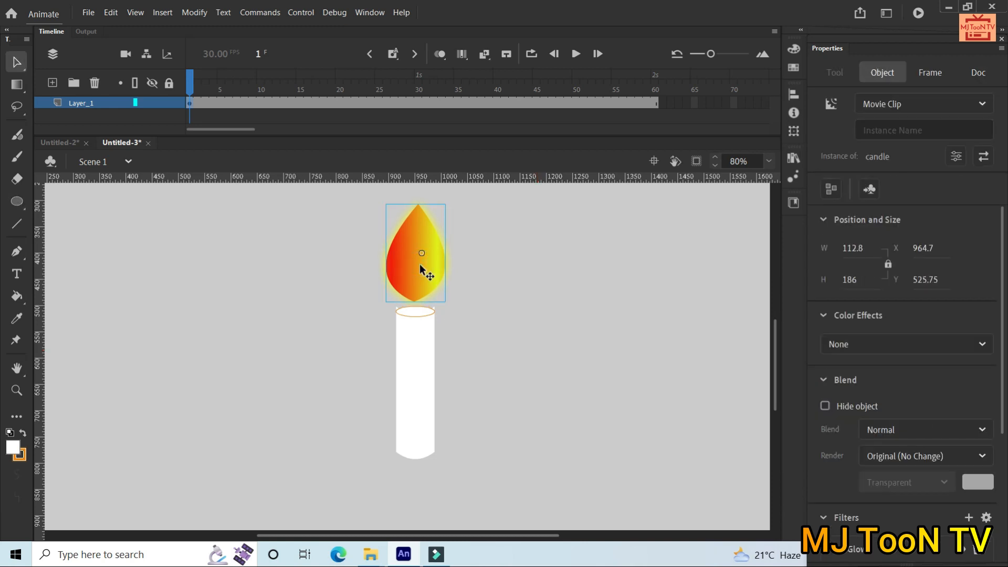
key("Up")
key("Up")
key("Up")
key("Up")
key("Up")
key("Up")
key("Up")
key("Up")
key("Up")
key("Up")
key("Up")
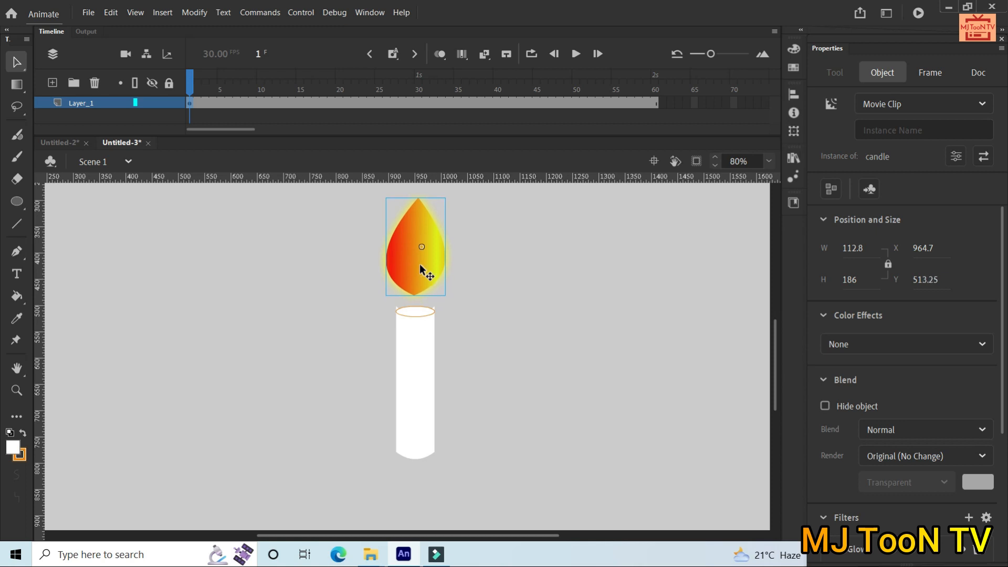
key("Up")
key("Up")
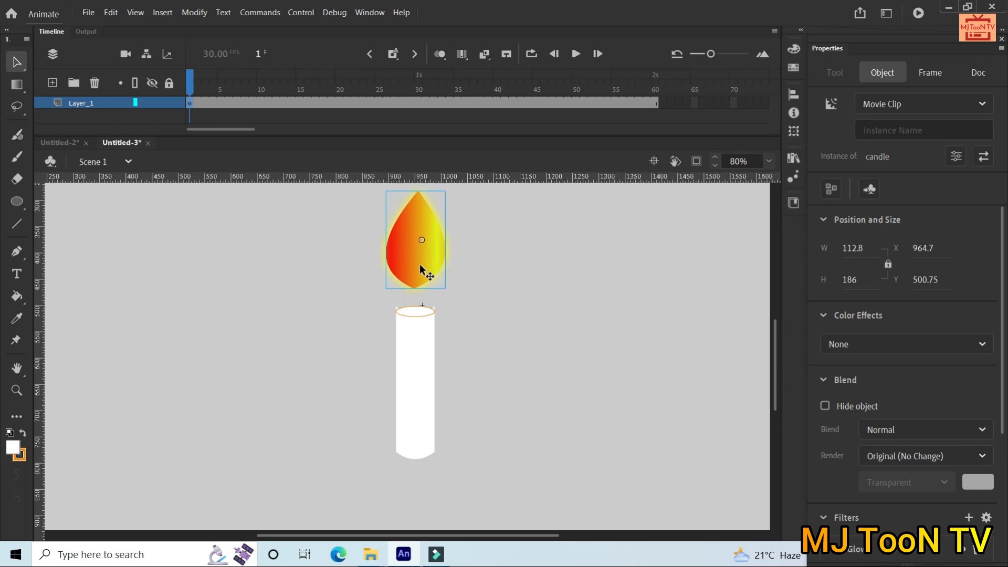
scroll(420, 267, "down", 2)
key("Up")
key("Up")
key("Up")
key("Up")
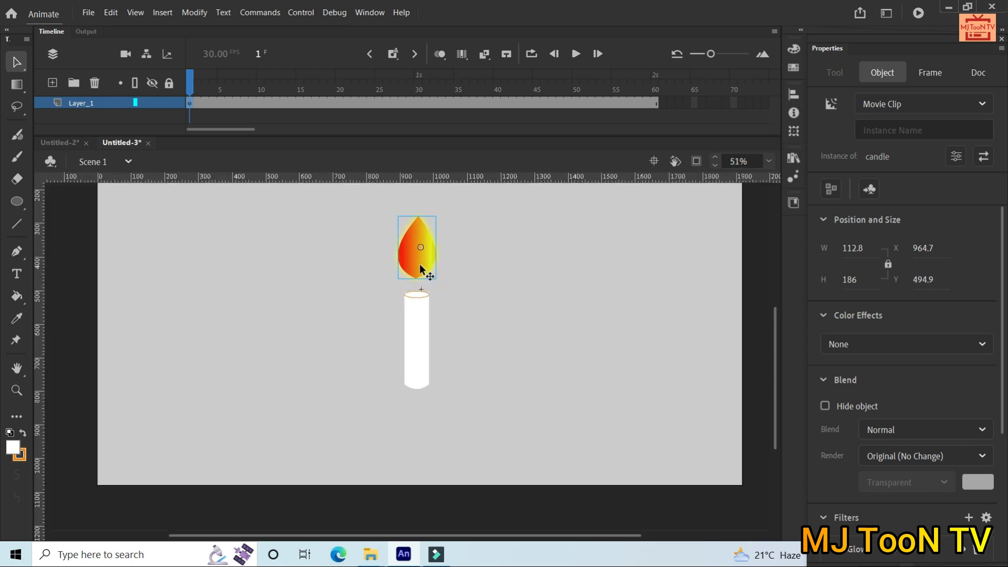
left_click_drag(776, 351, 776, 329)
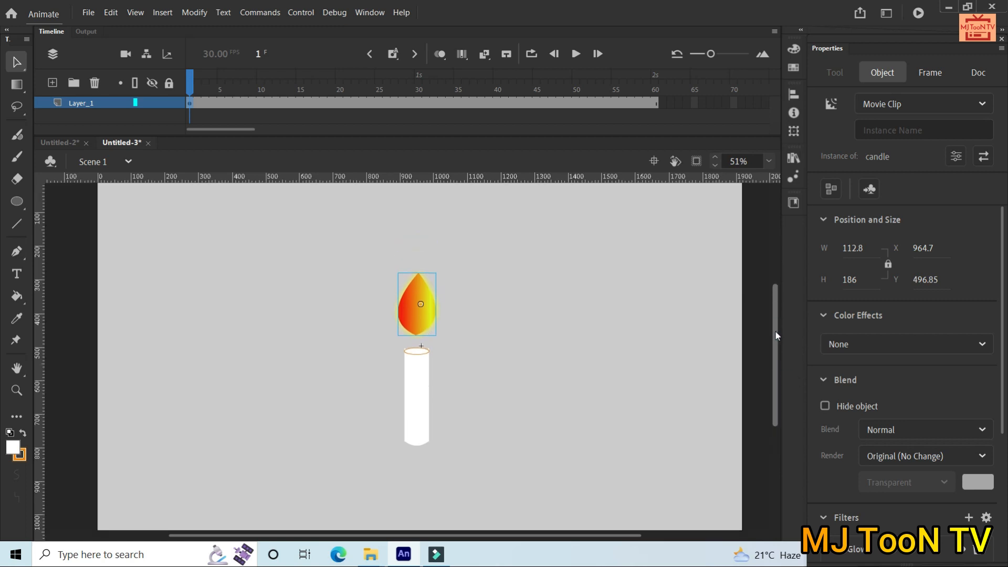
left_click(467, 366)
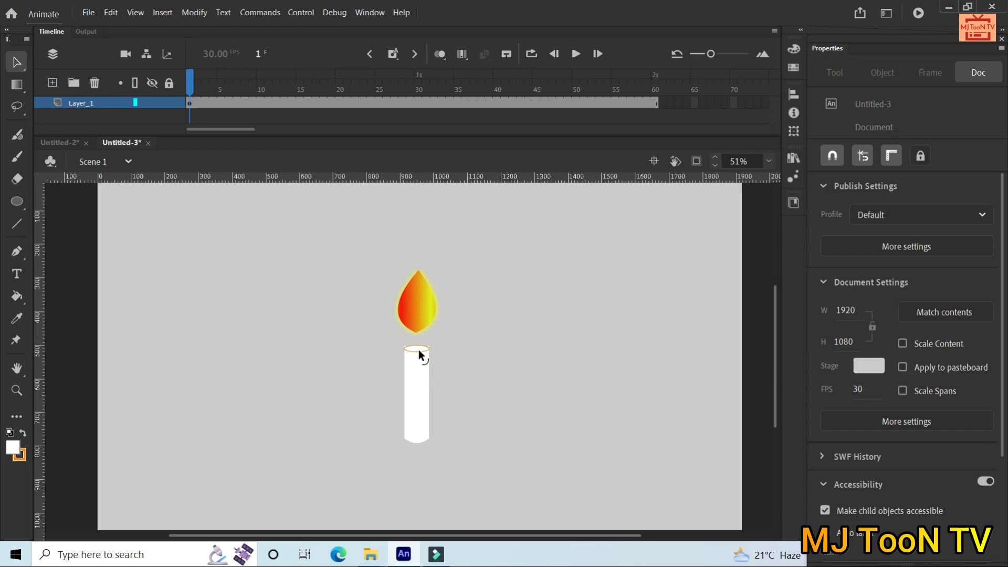
Delete the orange outline from the oval at the candle's top and return to the main scene.
scroll(419, 351, "up", 2)
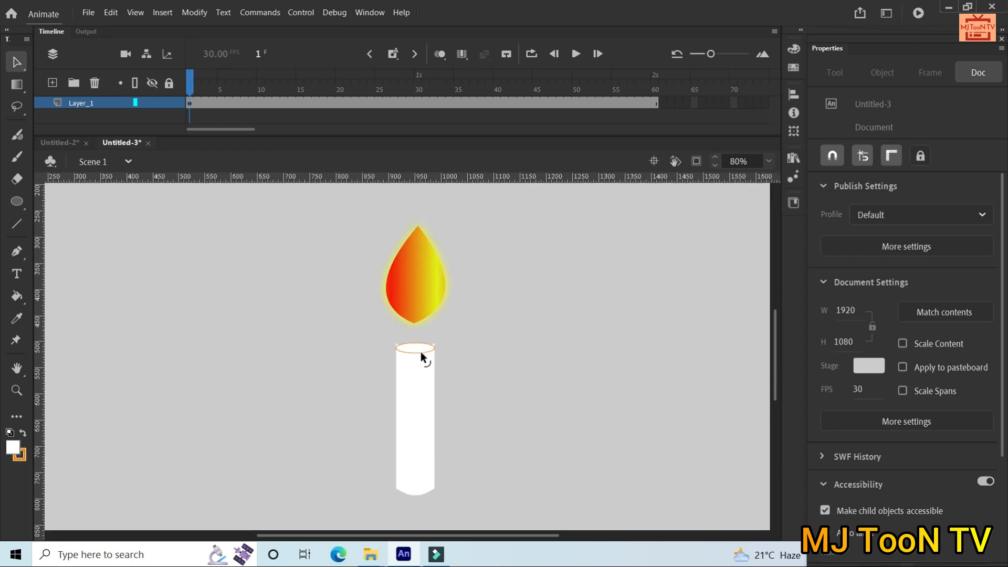
double_click(420, 351)
left_click(421, 351)
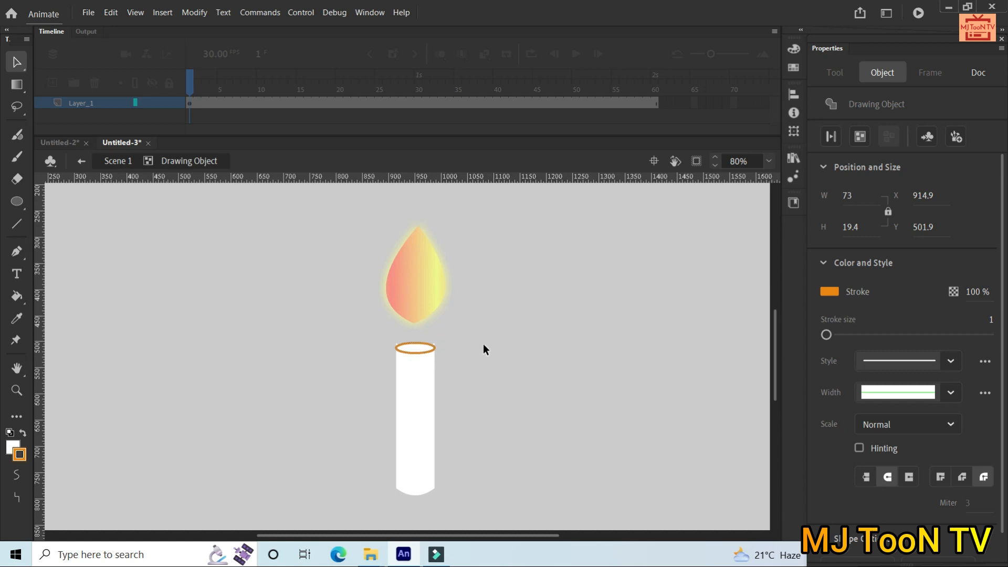
key("Delete")
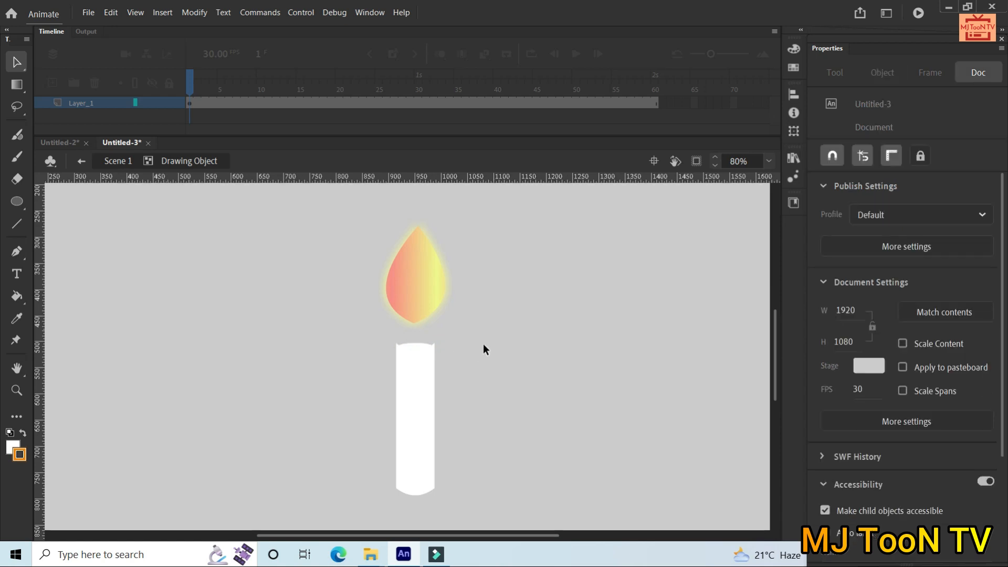
double_click(482, 334)
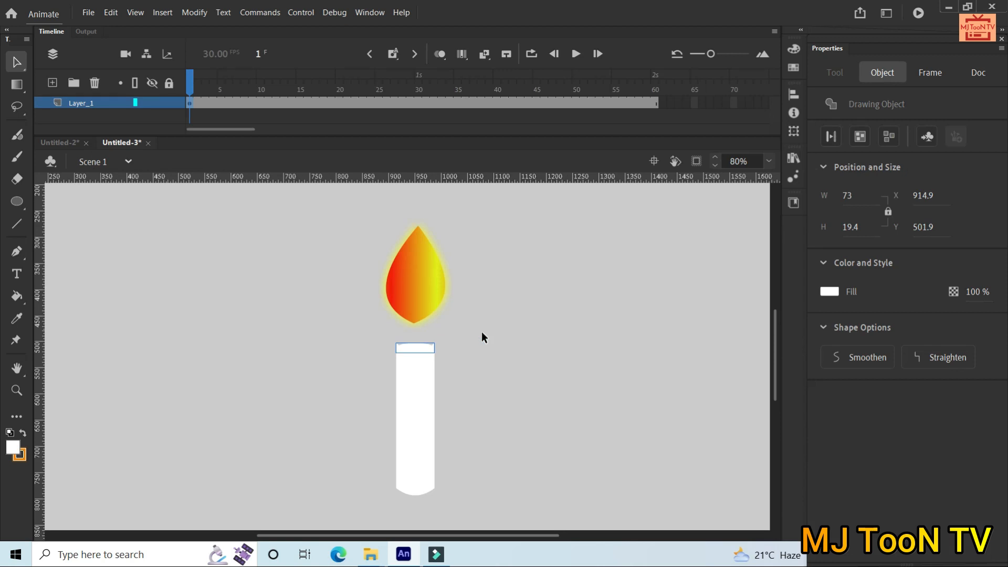
Nudge the white oval at the candle's top up to a Y position of 499.4.
key("Up")
key("Up")
key("Up")
key("Up")
key("Up")
key("Up")
key("Up")
key("Down")
key("Down")
key("Down")
key("Down")
key("Down")
left_click(492, 345)
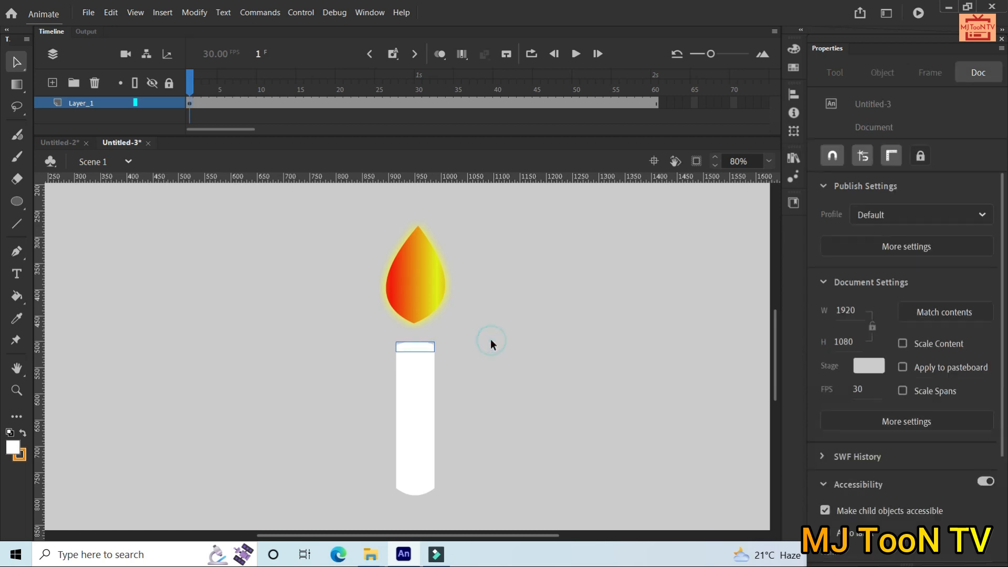
left_click(427, 344)
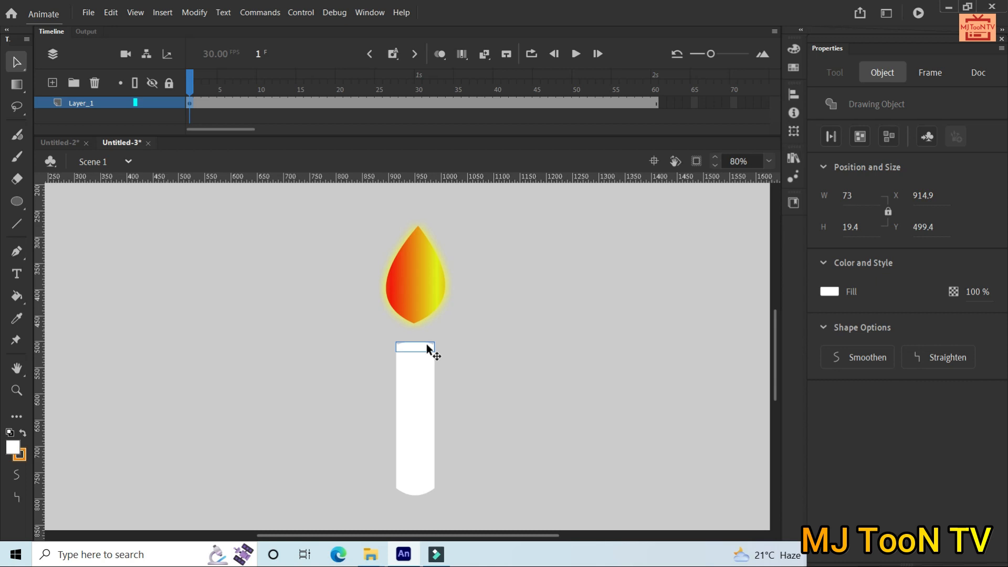
left_click(481, 360)
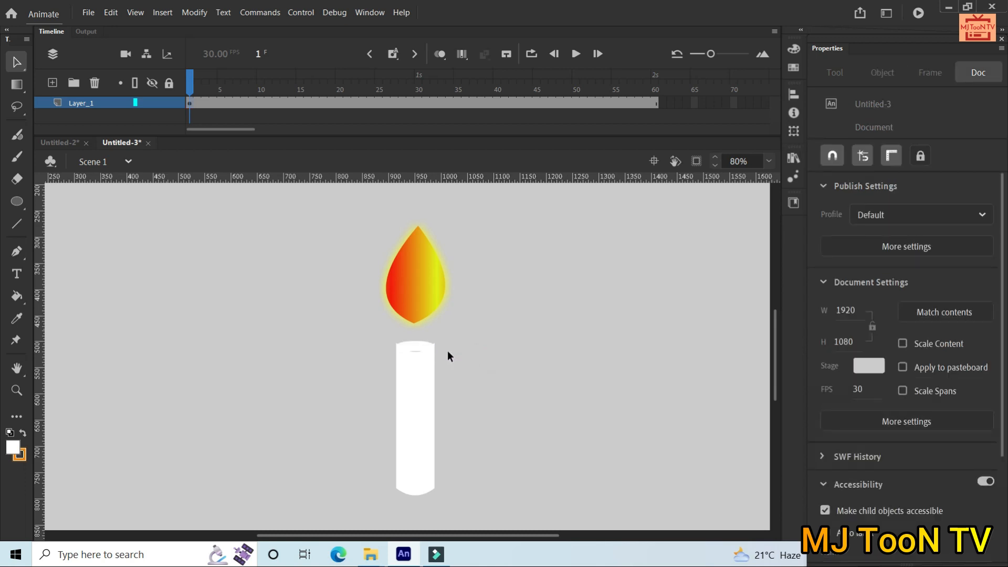
Nudge the white top oval up a few more pixels and reshape the candle body's top edge to close the gap beneath it.
left_click(428, 346)
key("Up")
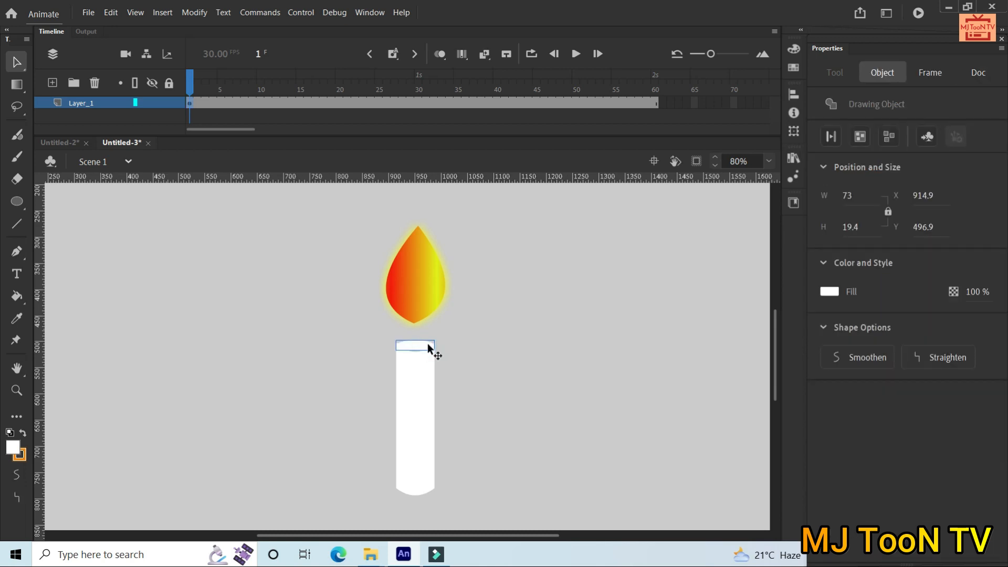
left_click(488, 372)
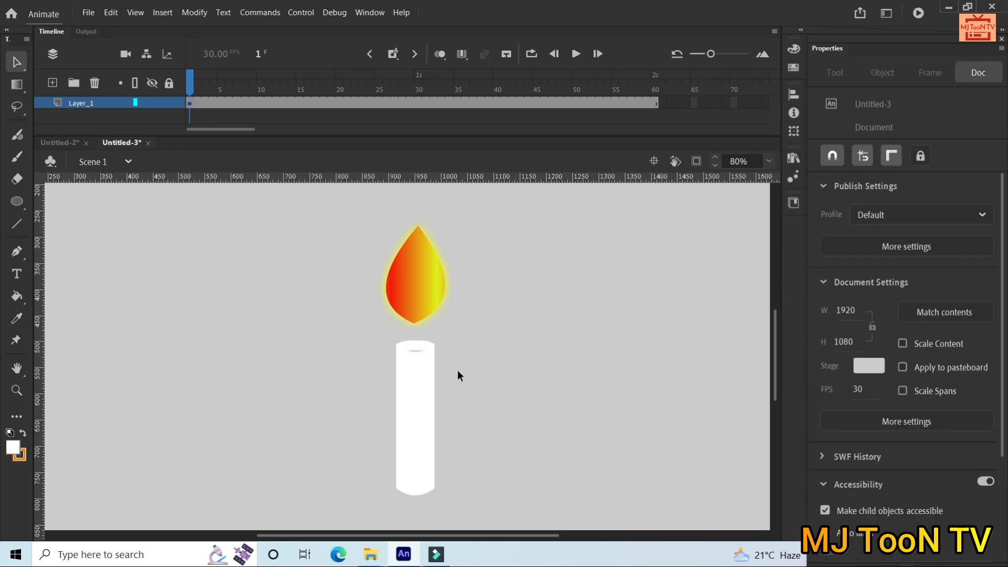
left_click(422, 352)
key("Up")
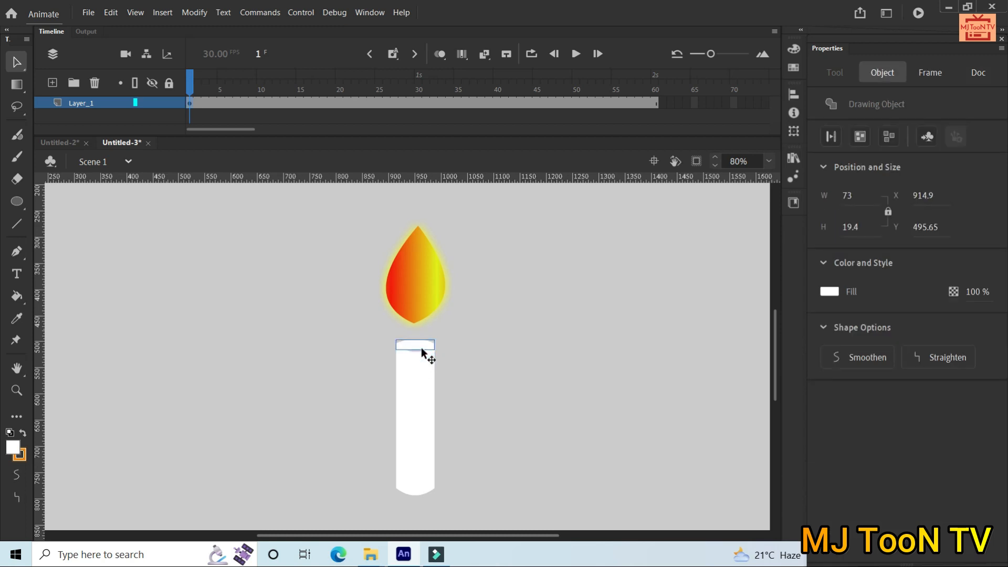
key("Up")
left_click(452, 358)
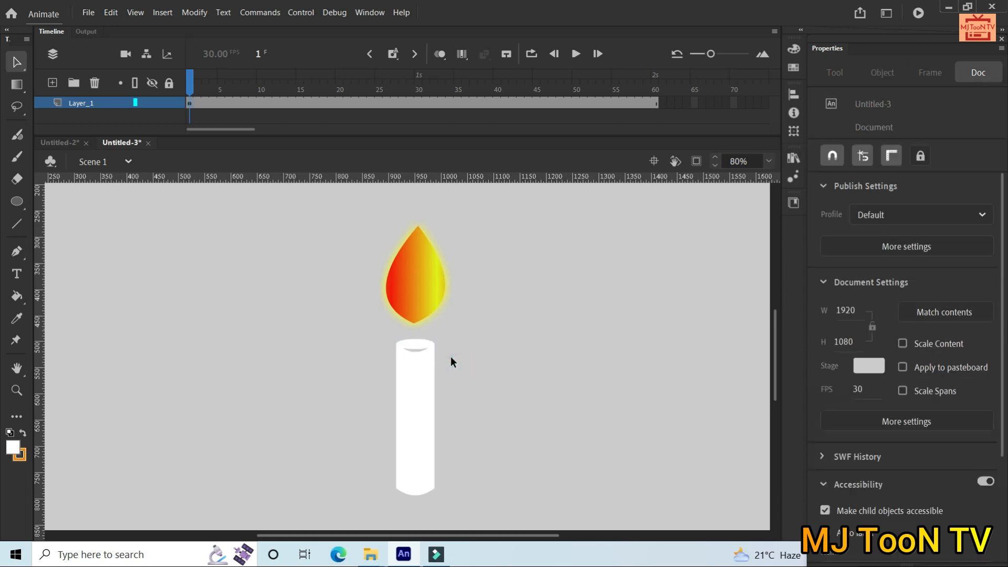
left_click(418, 355)
left_click(545, 345)
Draw a thin vertical wick line from the flame's bottom tip down into the candle's top.
left_click(21, 218)
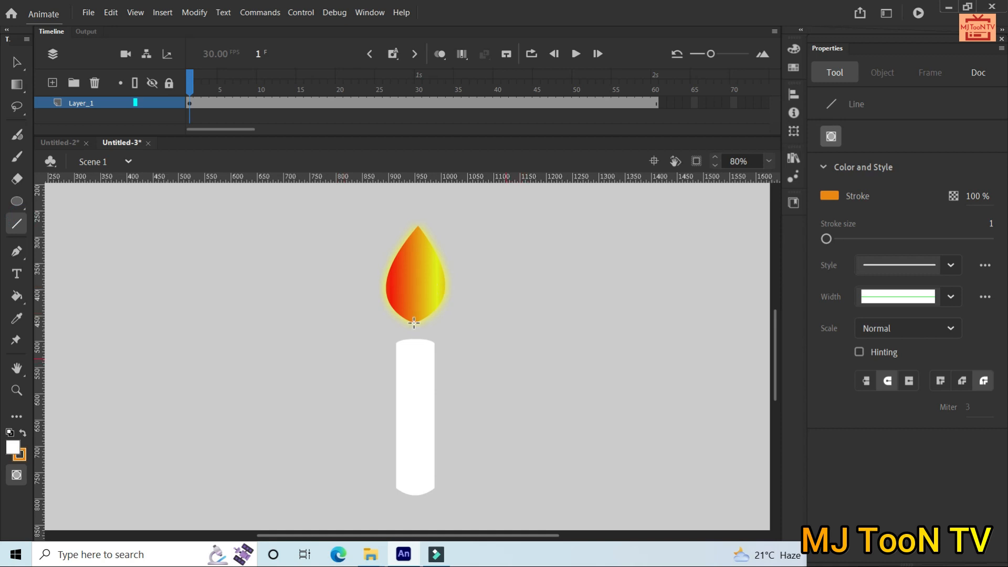
left_click_drag(414, 322, 416, 351)
key("v")
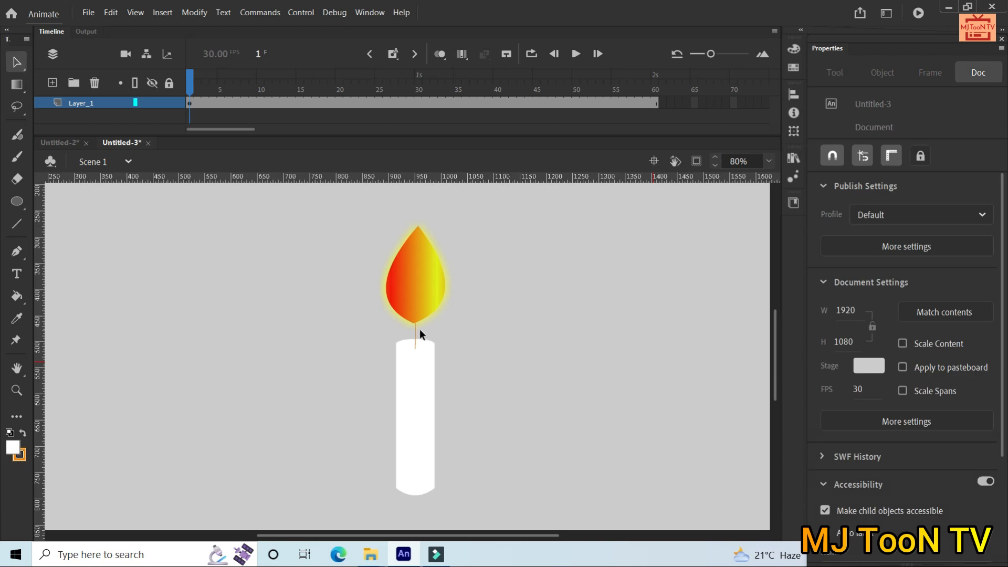
Nudge the wick line slightly left to an X position of 948.8, under the flame's bottom tip.
left_click(416, 330)
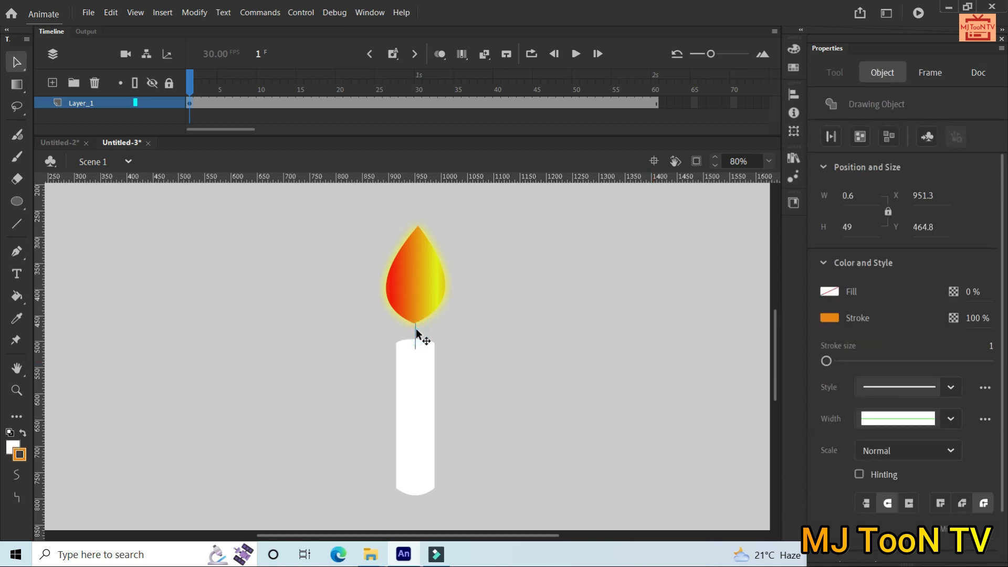
key("Left")
key("Left")
left_click(464, 334)
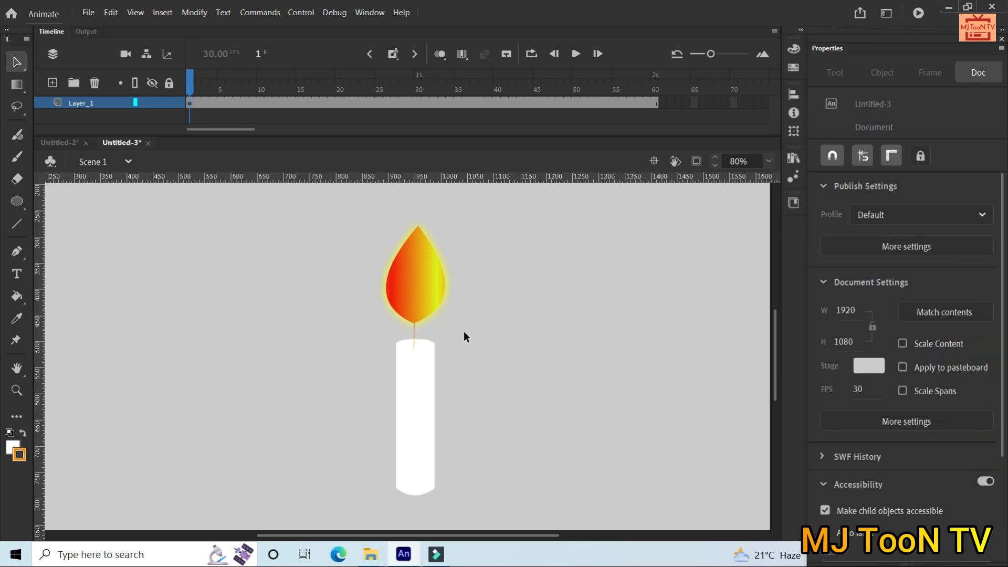
Change the wick line's stroke colour to black and deselect it.
left_click(414, 329)
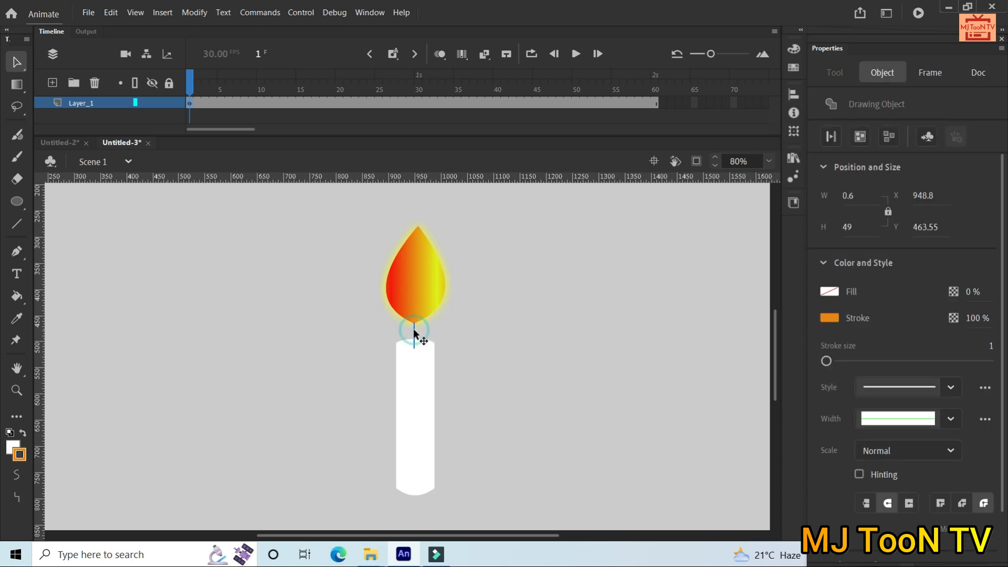
left_click(824, 319)
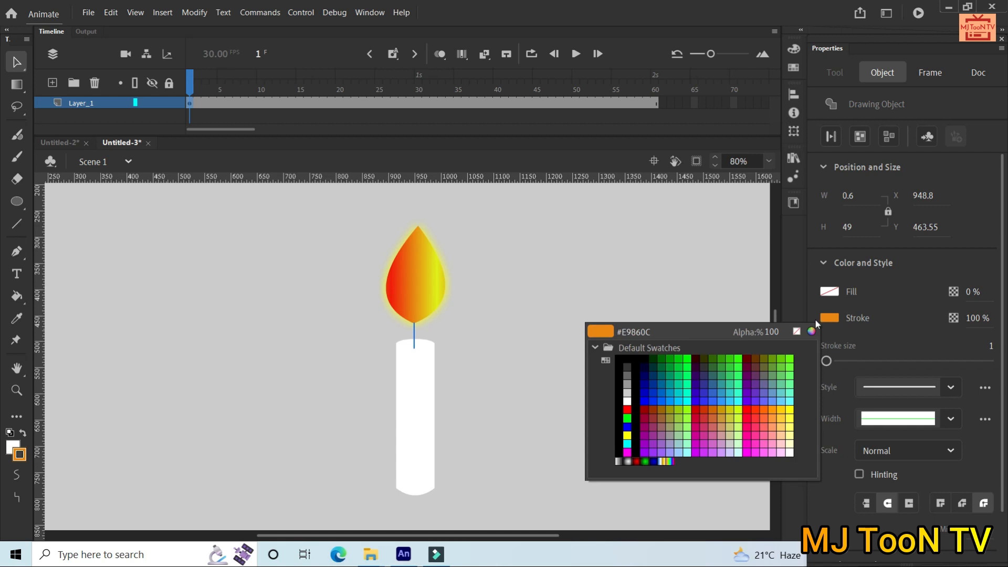
left_click(636, 362)
left_click(524, 318)
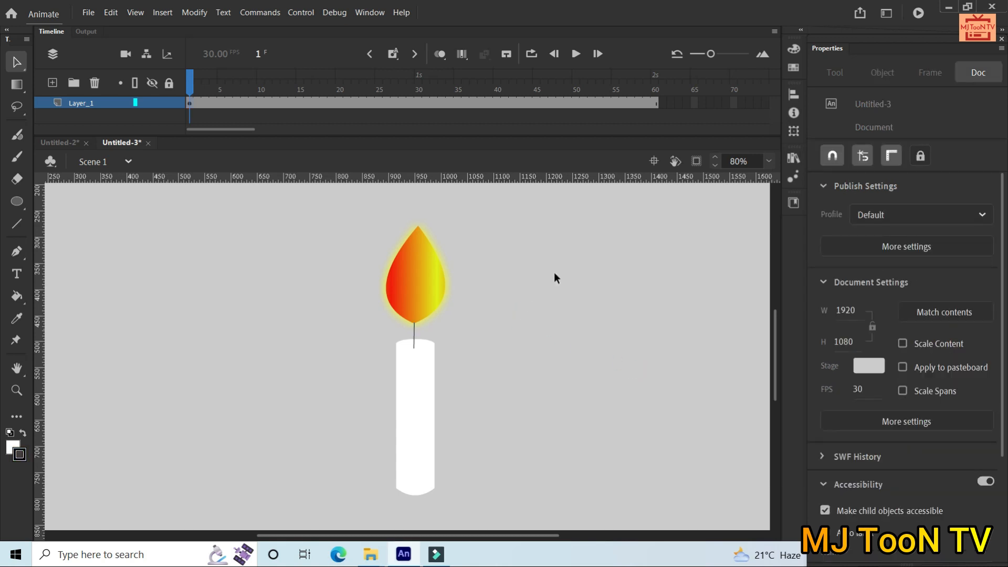
Play the main timeline, test the movie in an enlarged preview to check the flickering flame, and close the preview.
left_click(577, 53)
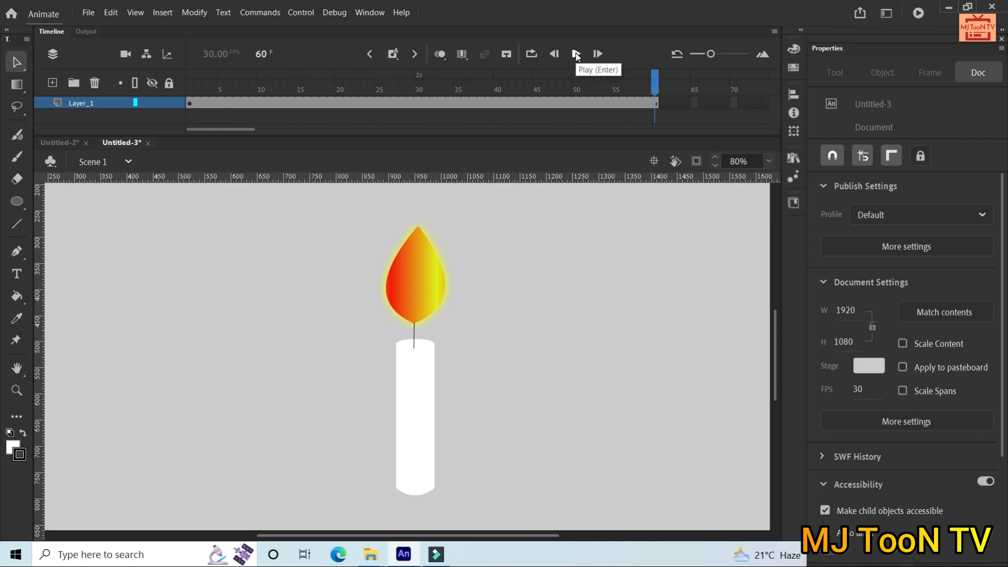
left_click(577, 54)
key("ctrl+Return")
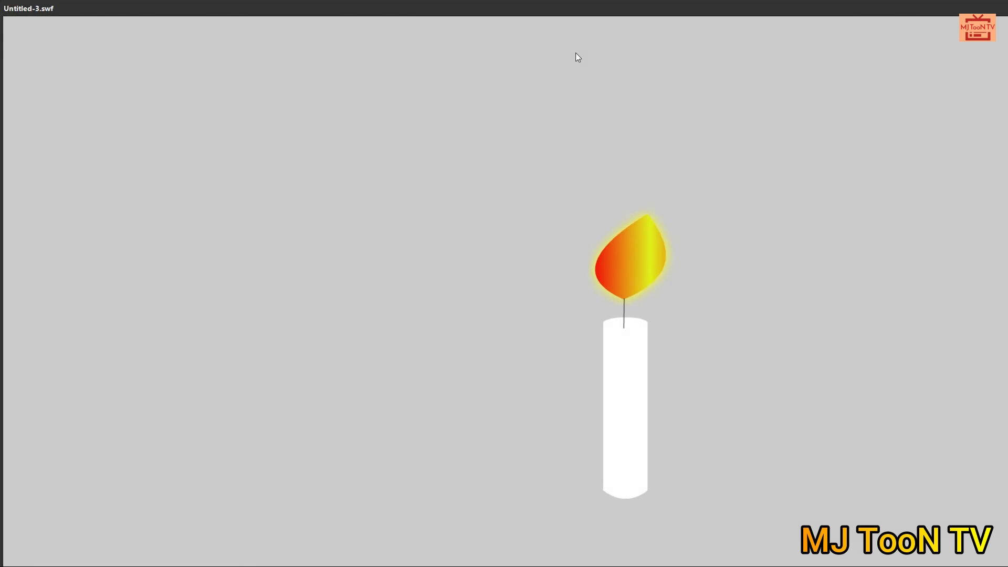
double_click(556, 11)
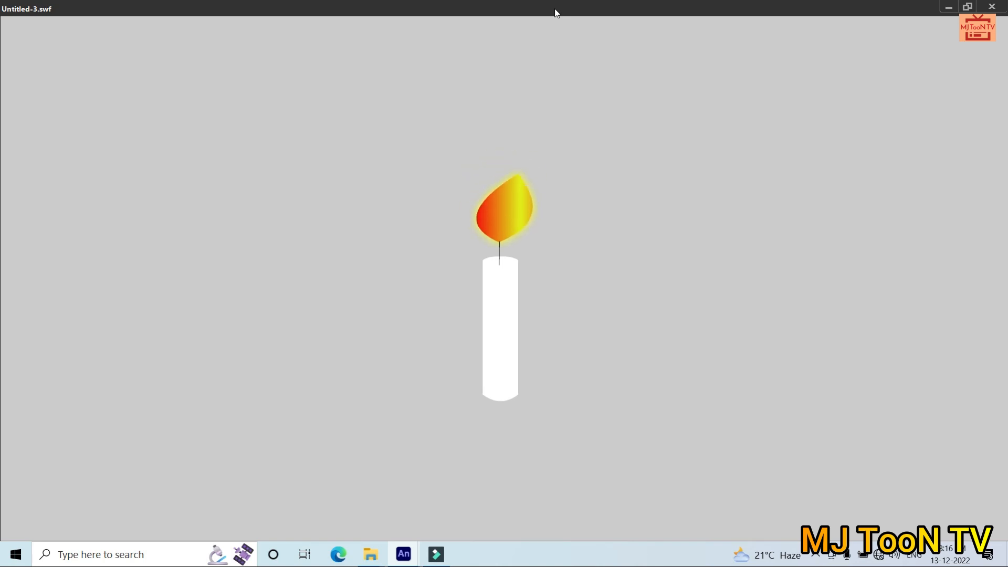
double_click(557, 13)
double_click(661, 10)
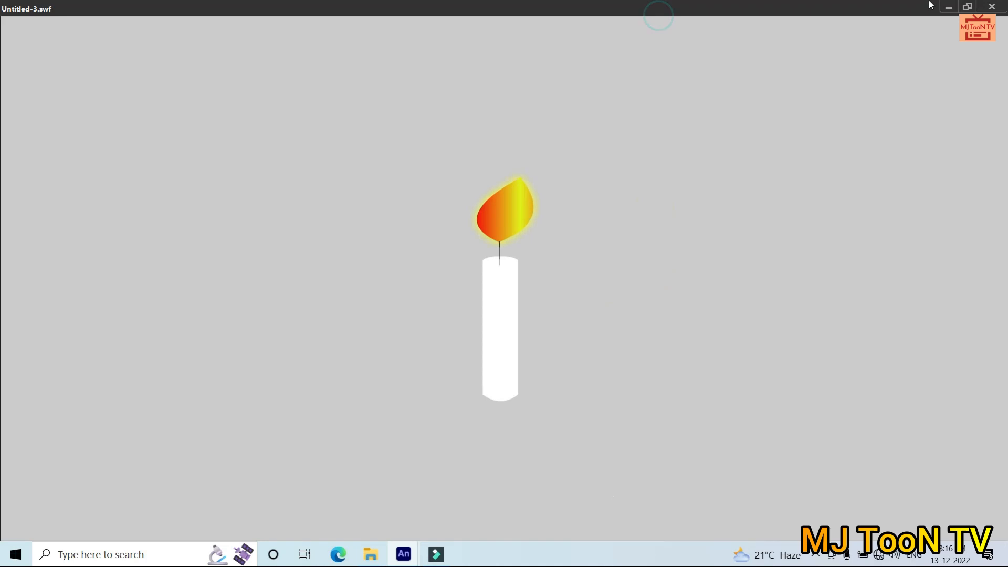
left_click(996, 8)
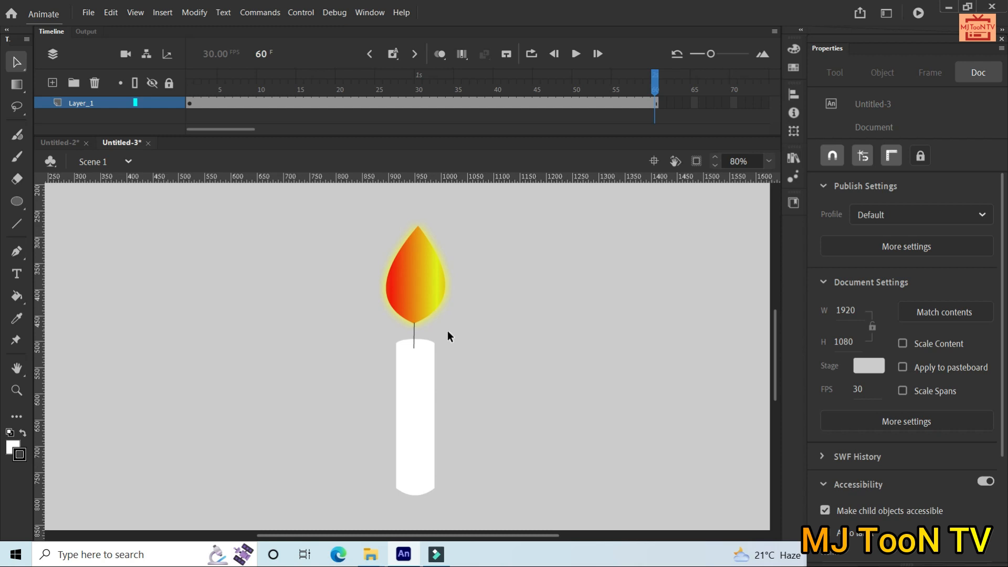
Return to frame 1, deselect everything and play the main timeline through again.
left_click(187, 106)
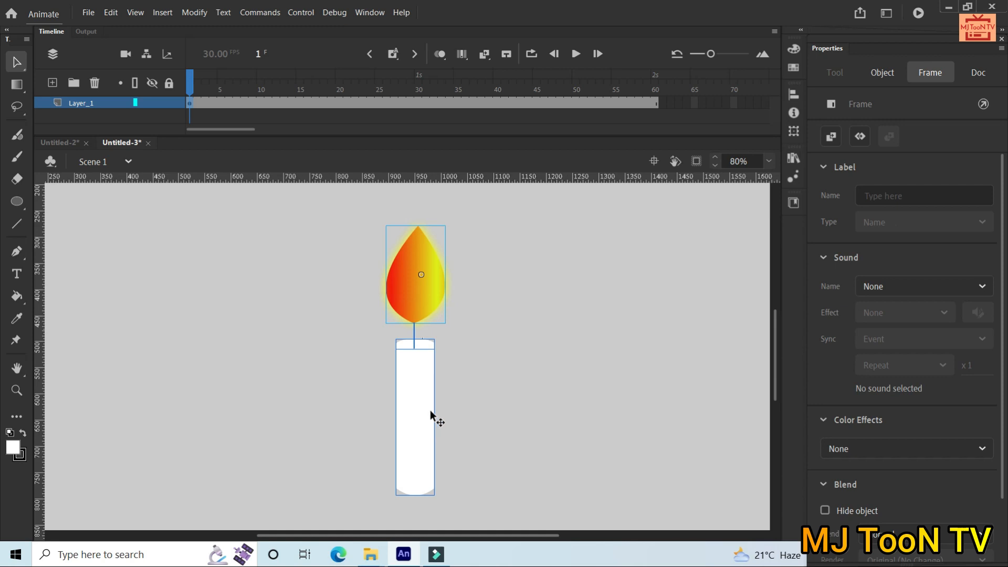
left_click(465, 392)
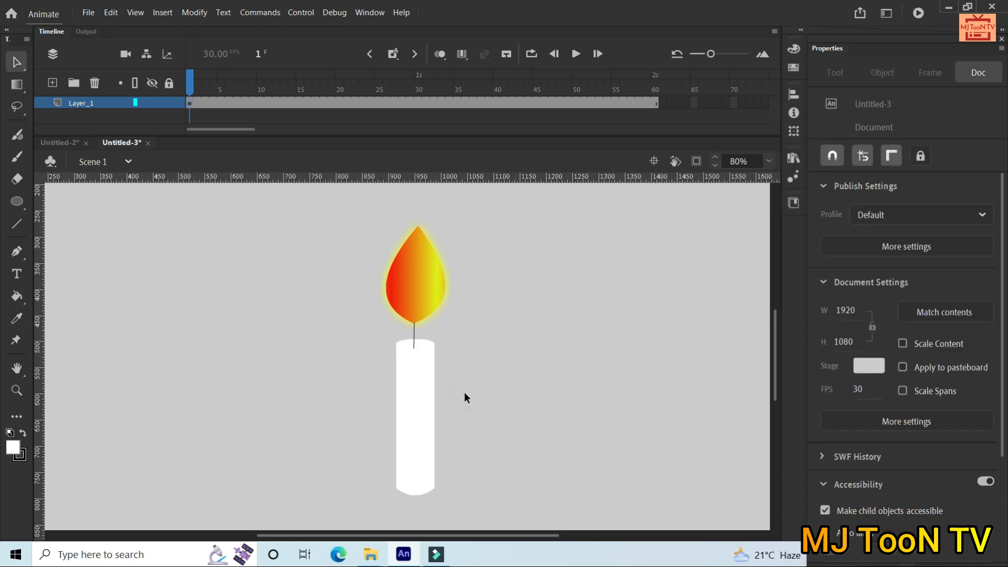
left_click(576, 54)
Save the document as "class 17 candle" in the Animate class folder and go back to frame 1.
left_click(94, 12)
mouse_move(111, 12)
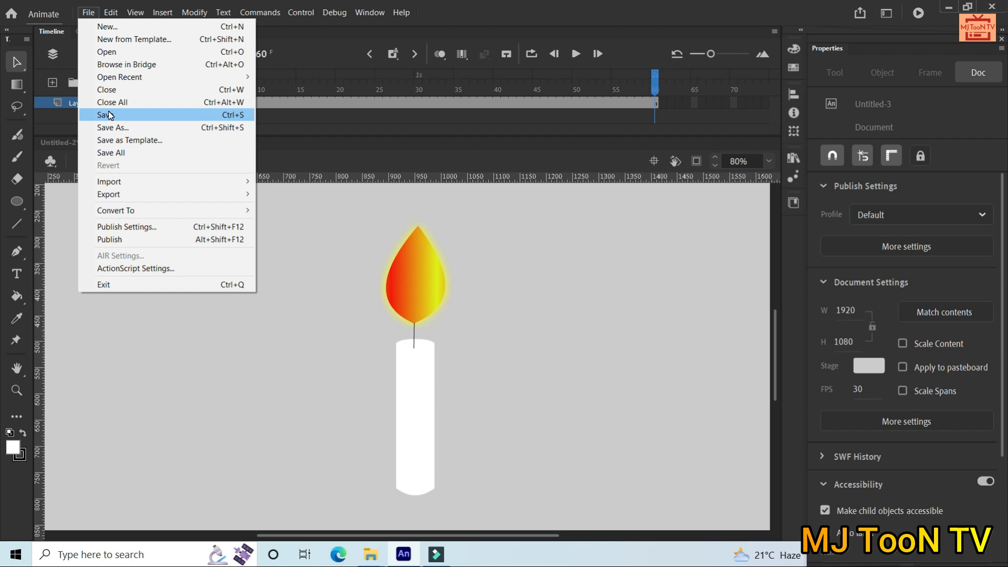
left_click(108, 115)
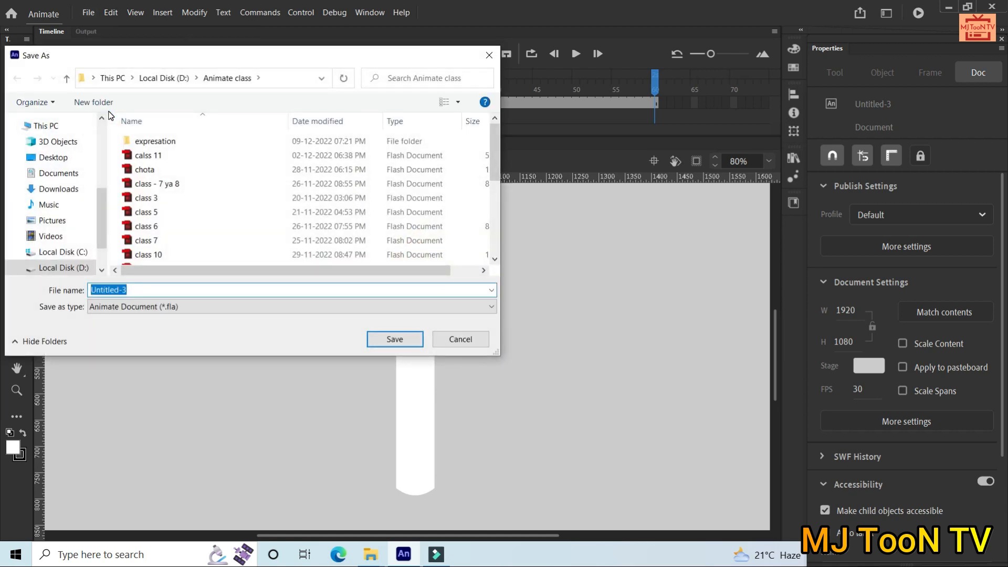
type("cla")
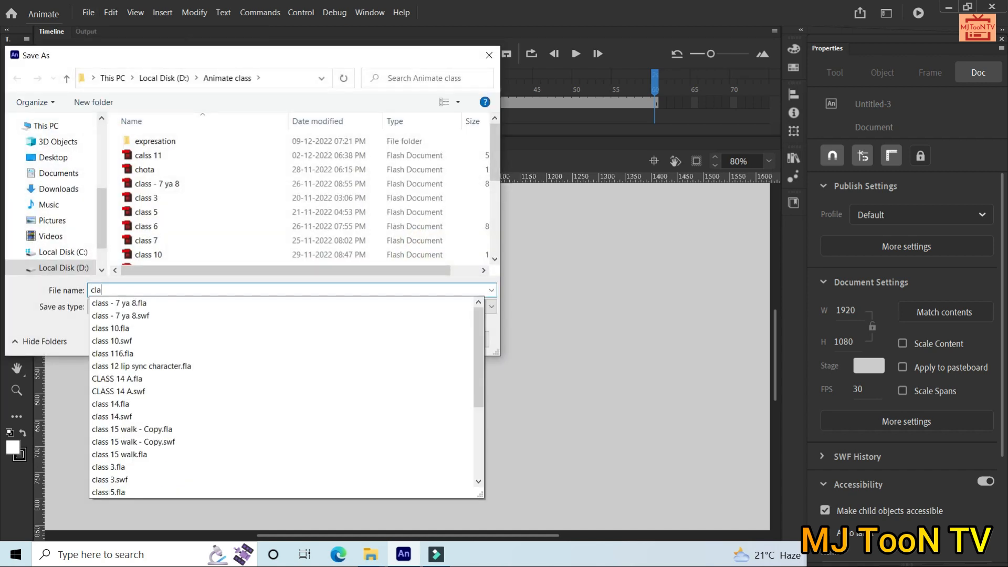
type("ss 17")
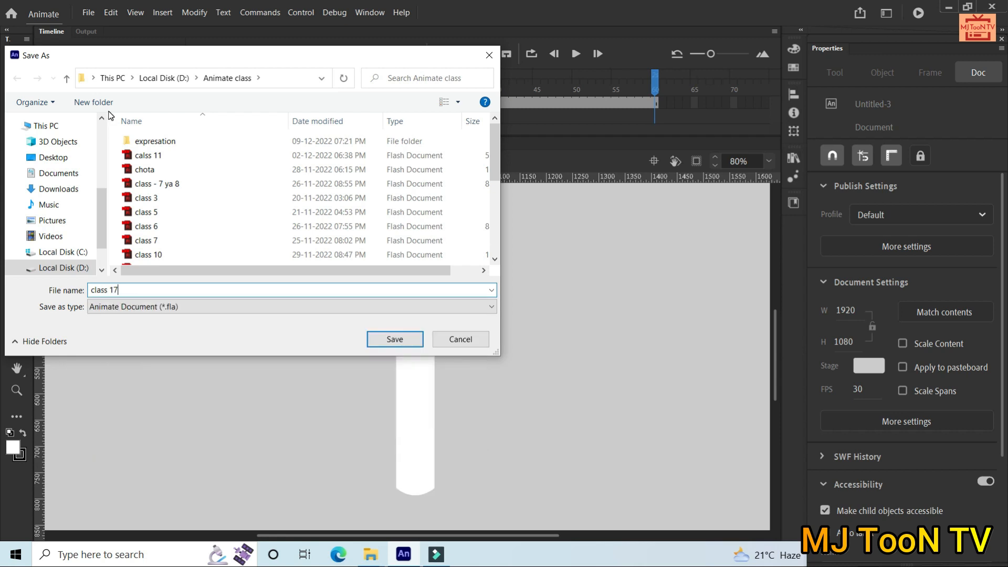
type(" candle")
left_click(376, 339)
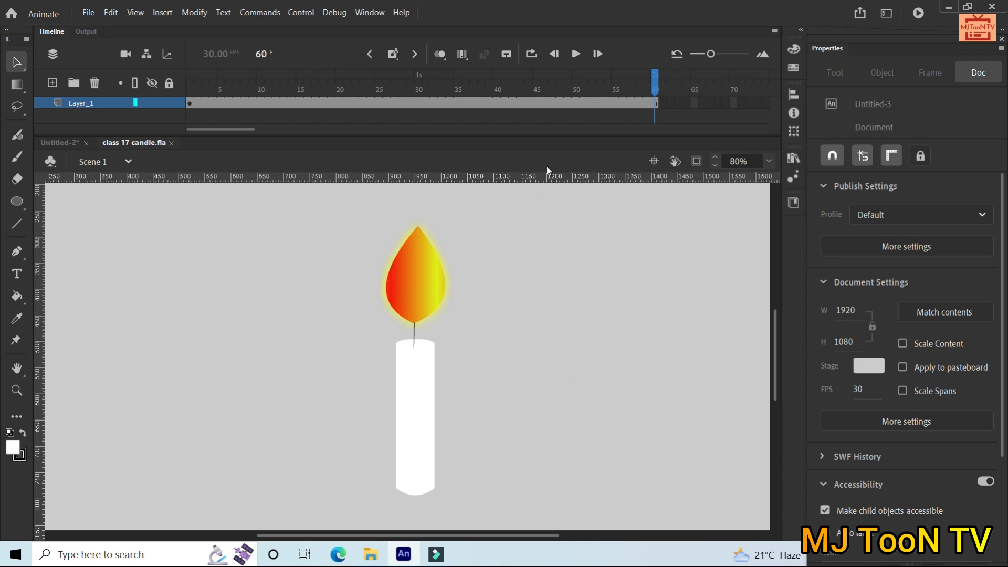
left_click(191, 104)
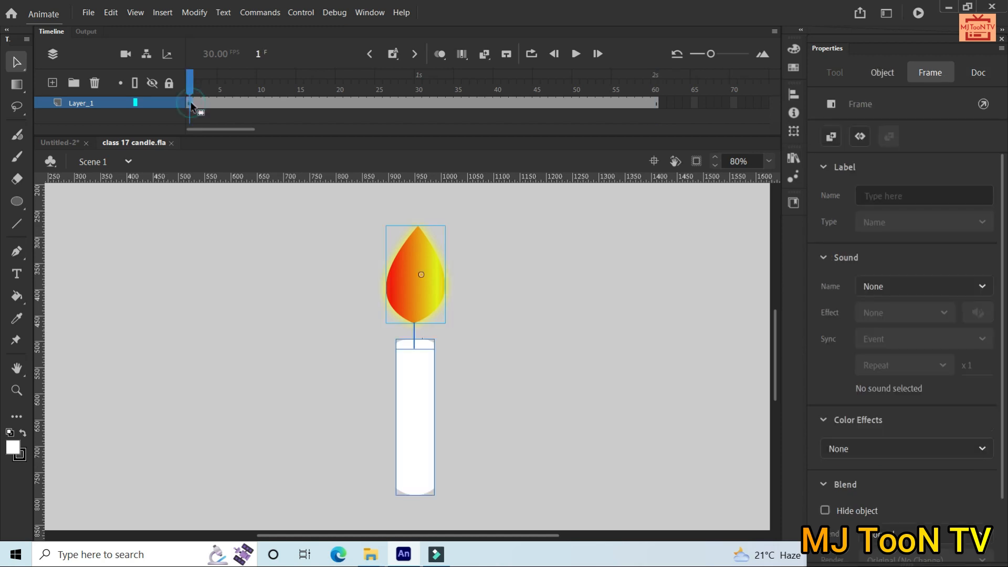